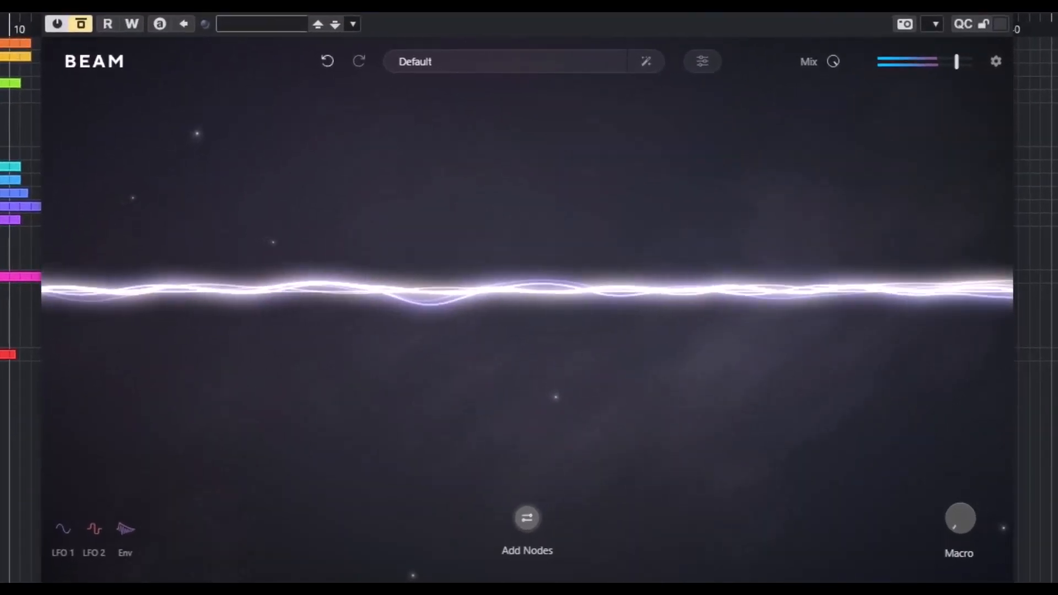
Step: Turn off the plug-in bypass and load the A Grain Of Truth preset from the Particle Sprays category
click(81, 24)
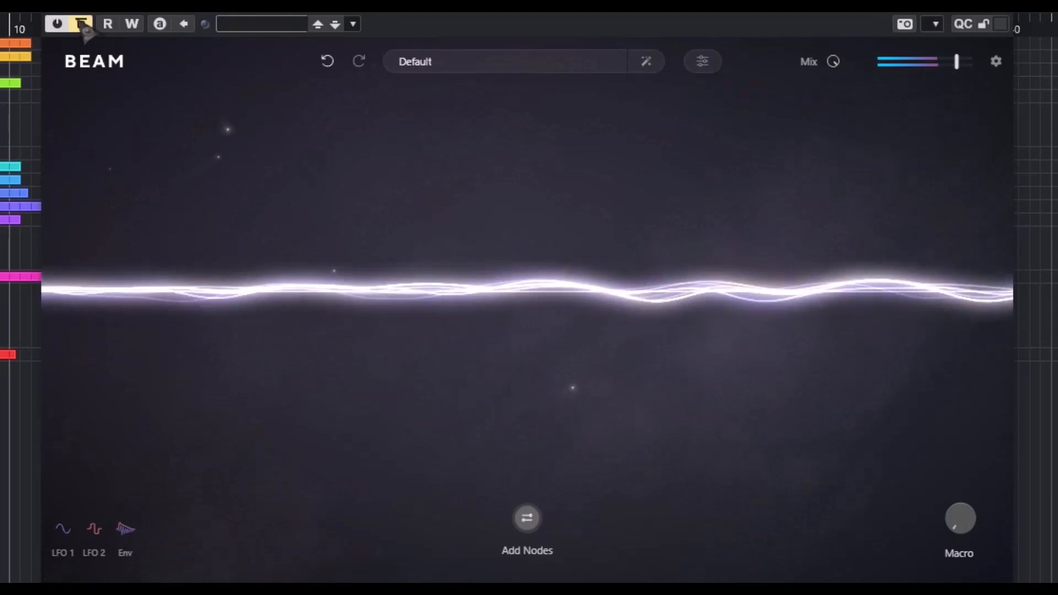
click(432, 62)
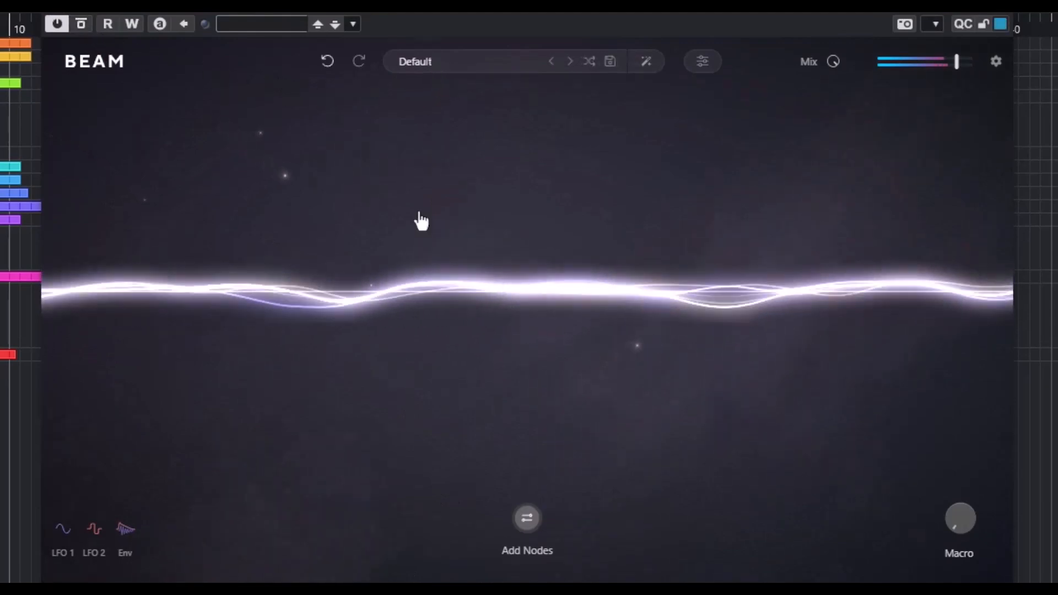
click(246, 192)
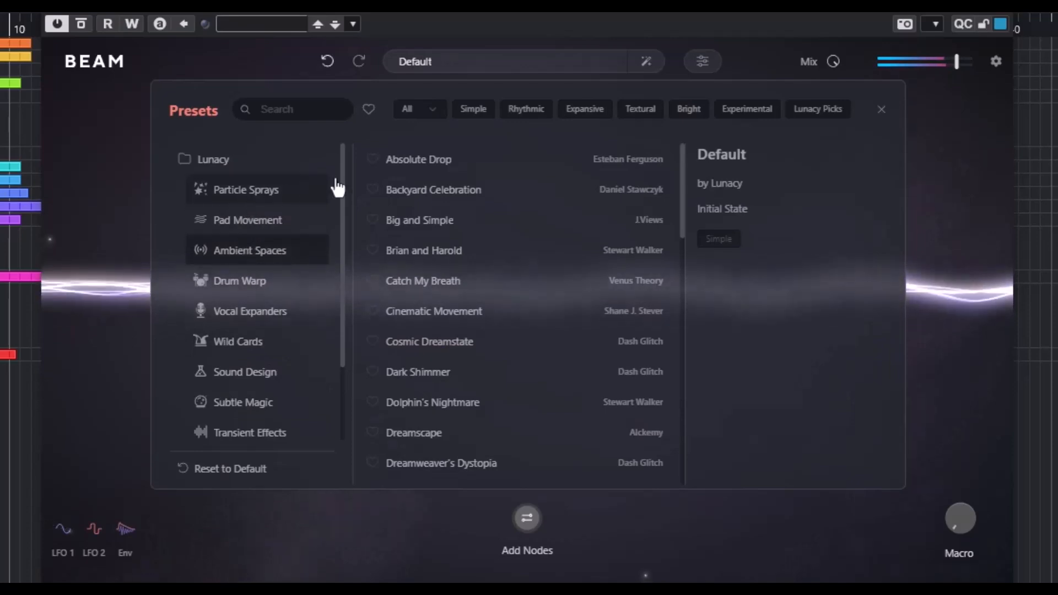
click(433, 162)
click(966, 312)
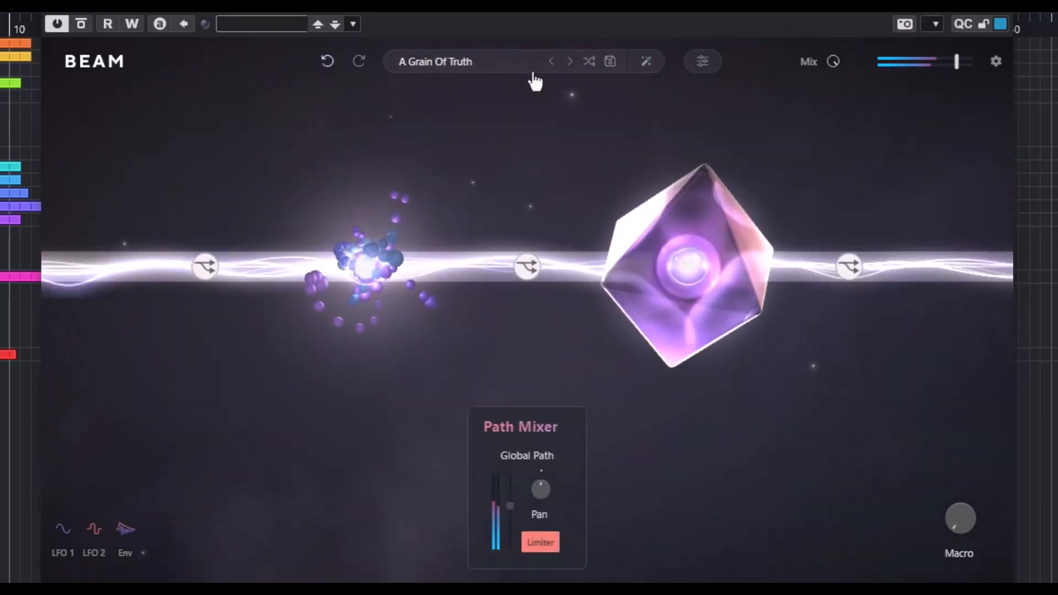
Step: Audition the following Particle Sprays presets one by one: A Lil Trance is Okay, Back & Fourth and Calamity
click(570, 62)
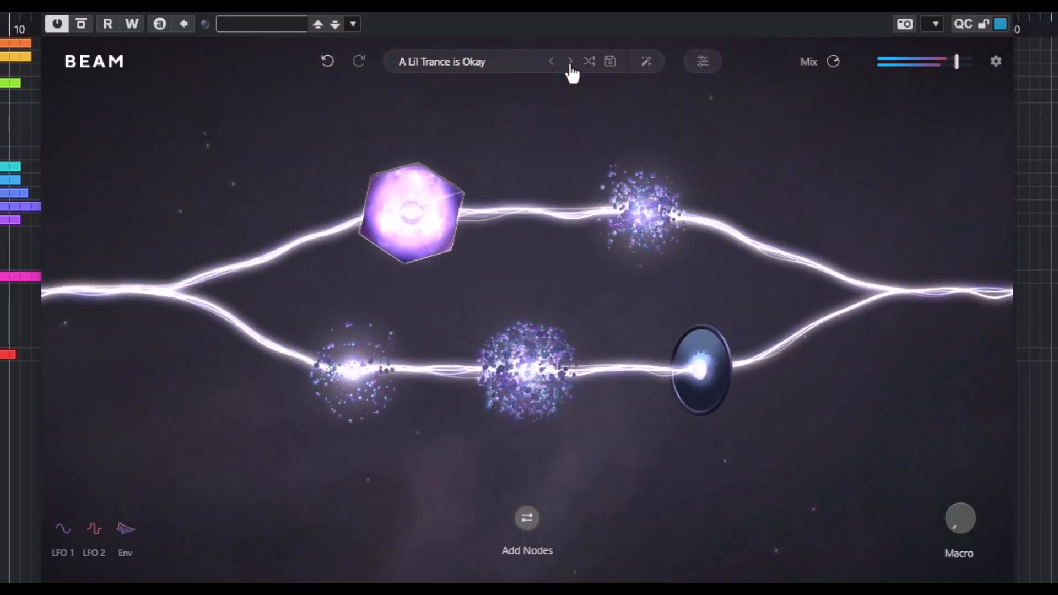
click(570, 61)
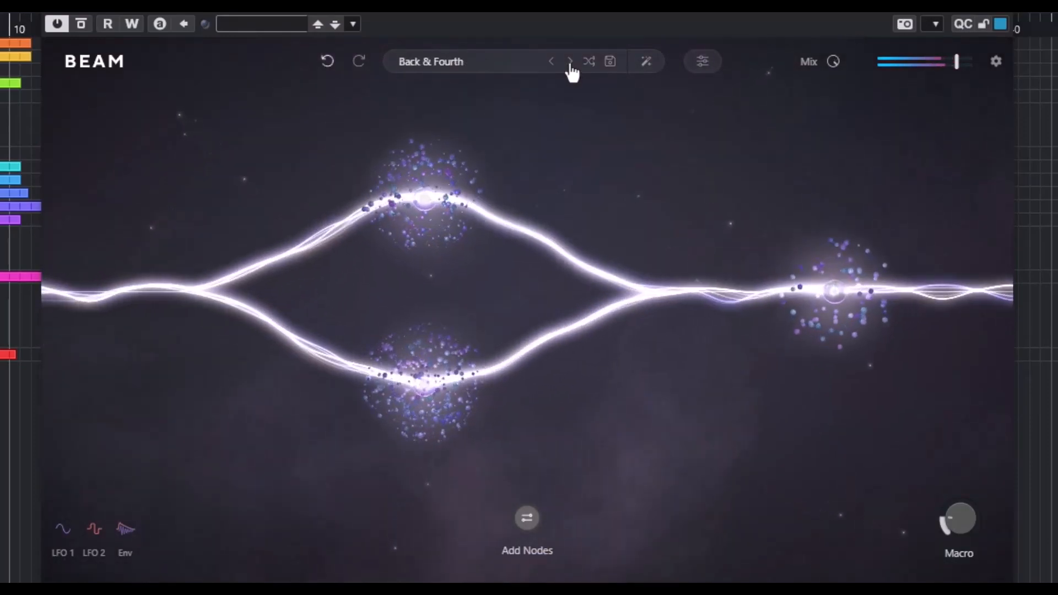
click(570, 62)
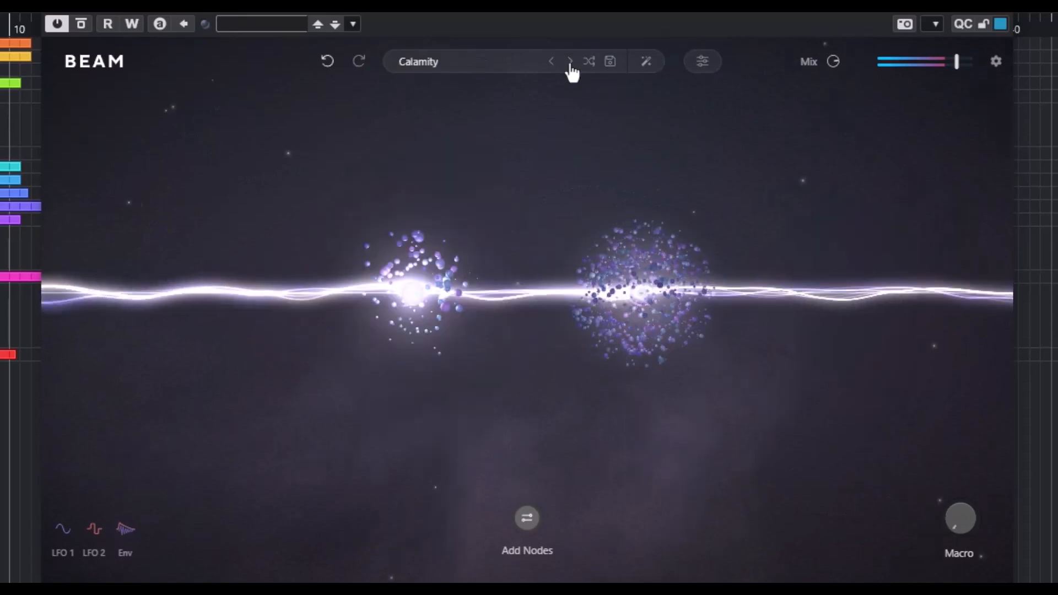
Step: Load 5th Glimmer from the Pad Movement category and audition the presets after it up to Bugs in the Stereo
click(444, 63)
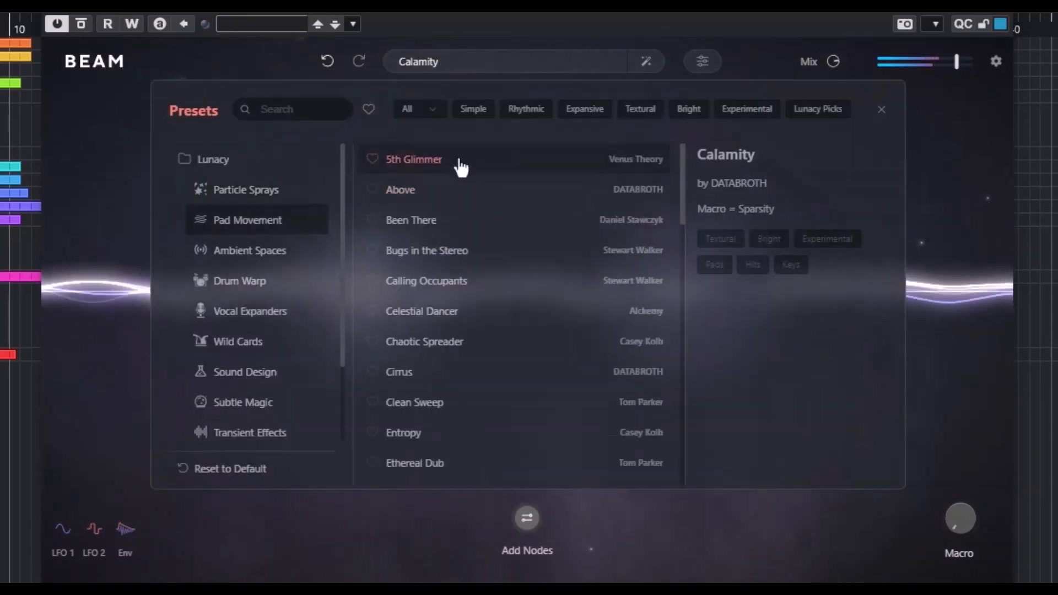
click(960, 225)
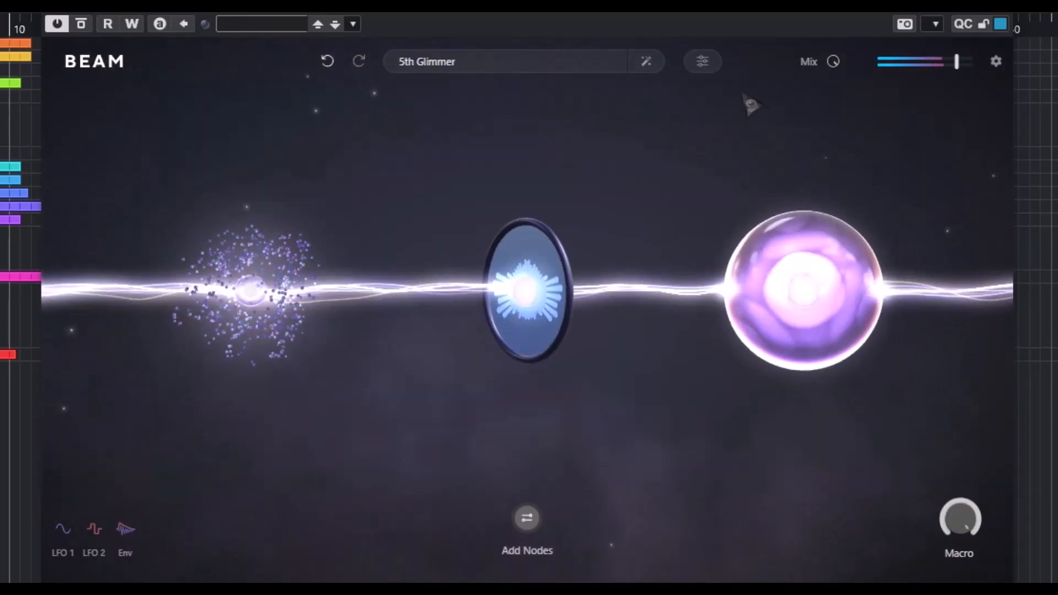
mouse_move(554, 64)
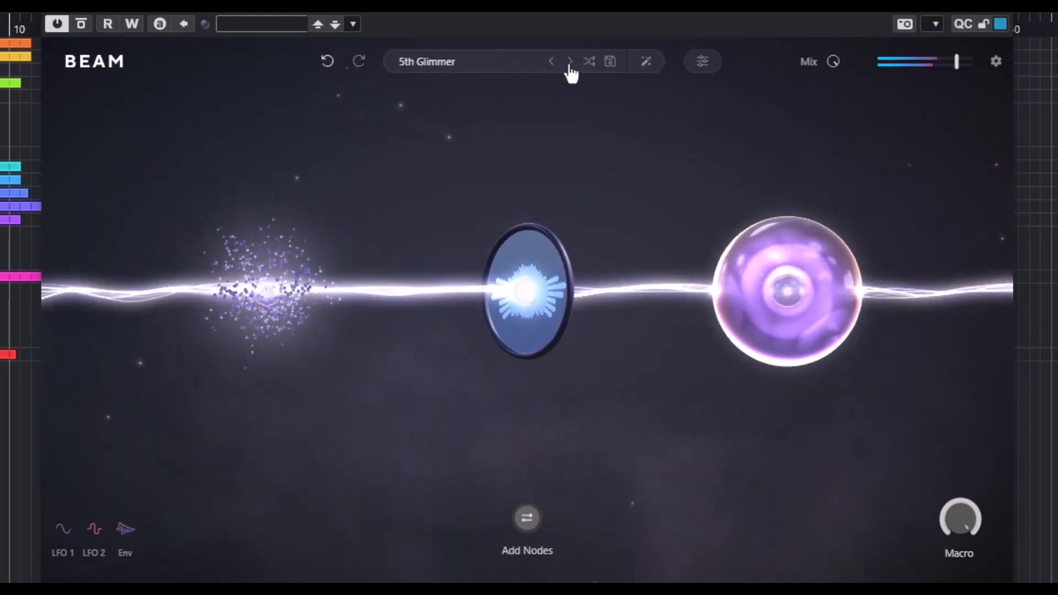
click(571, 63)
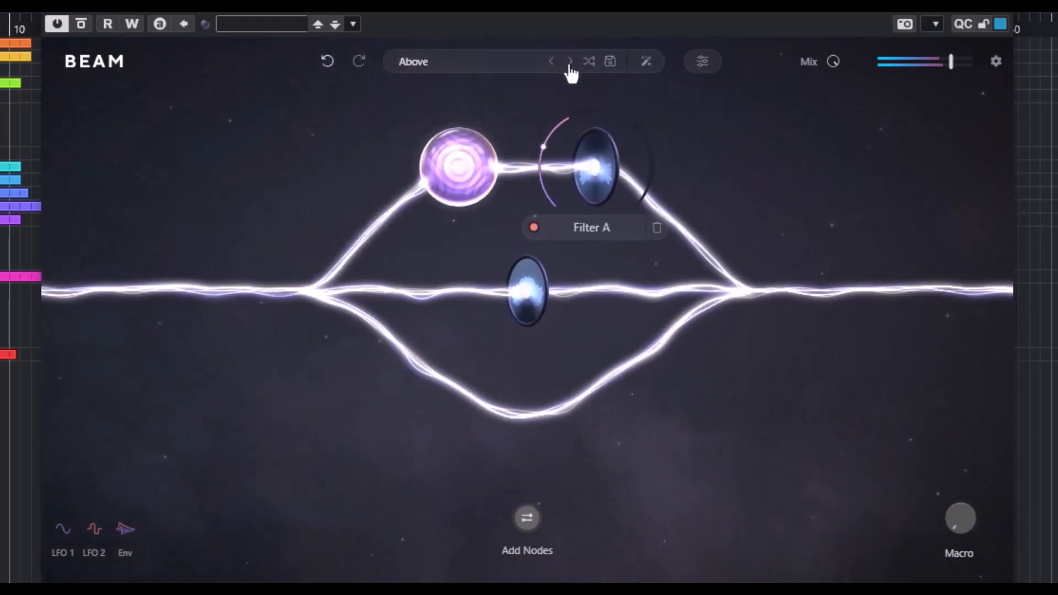
click(570, 63)
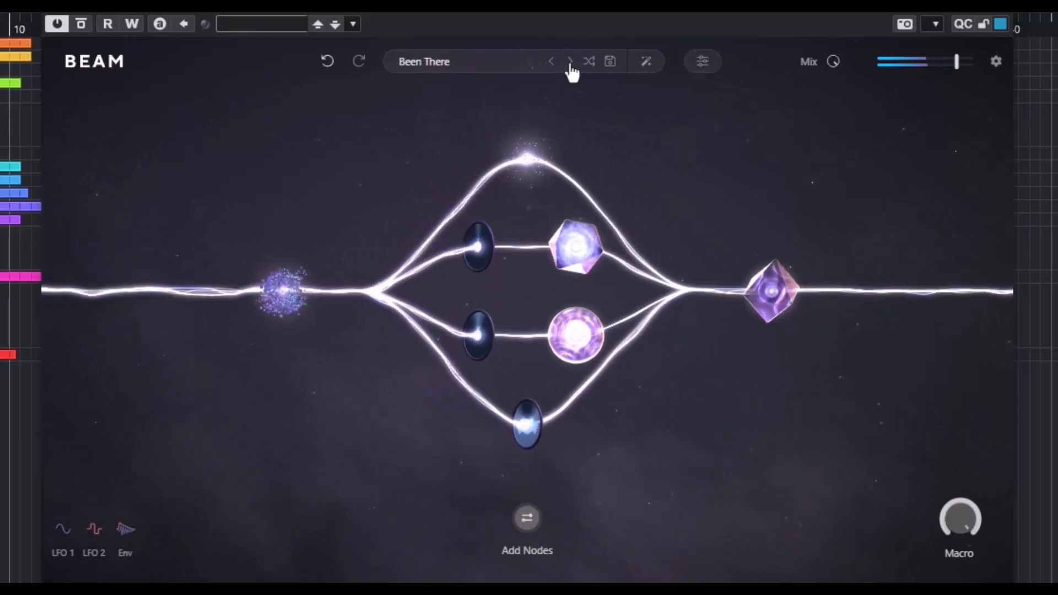
click(571, 63)
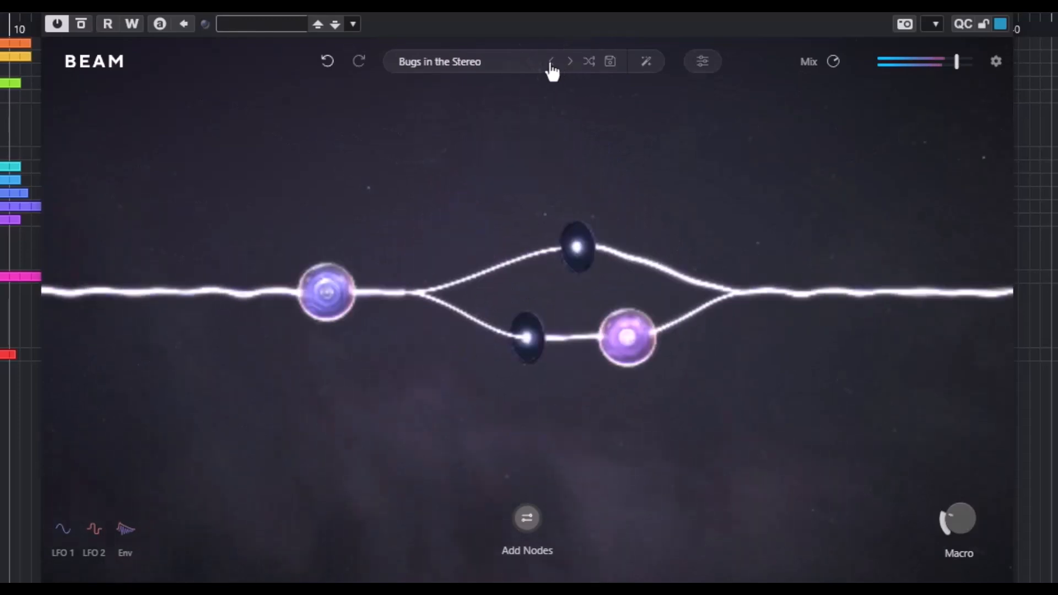
Step: Load Catch My Breath from the Ambient Spaces category and audition the presets after it up to Dark Shimmer
click(479, 65)
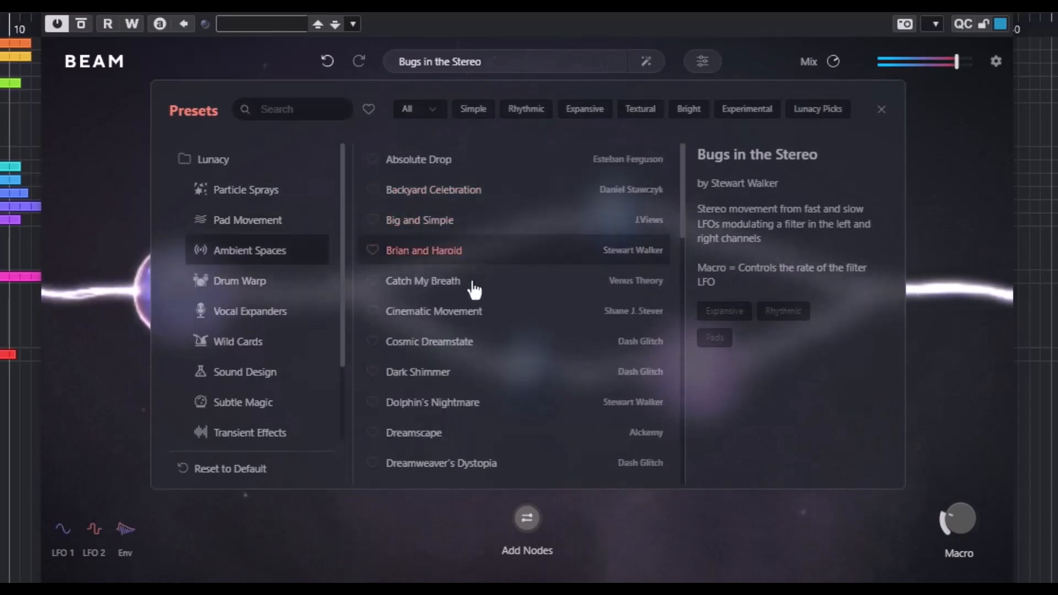
click(423, 281)
click(583, 64)
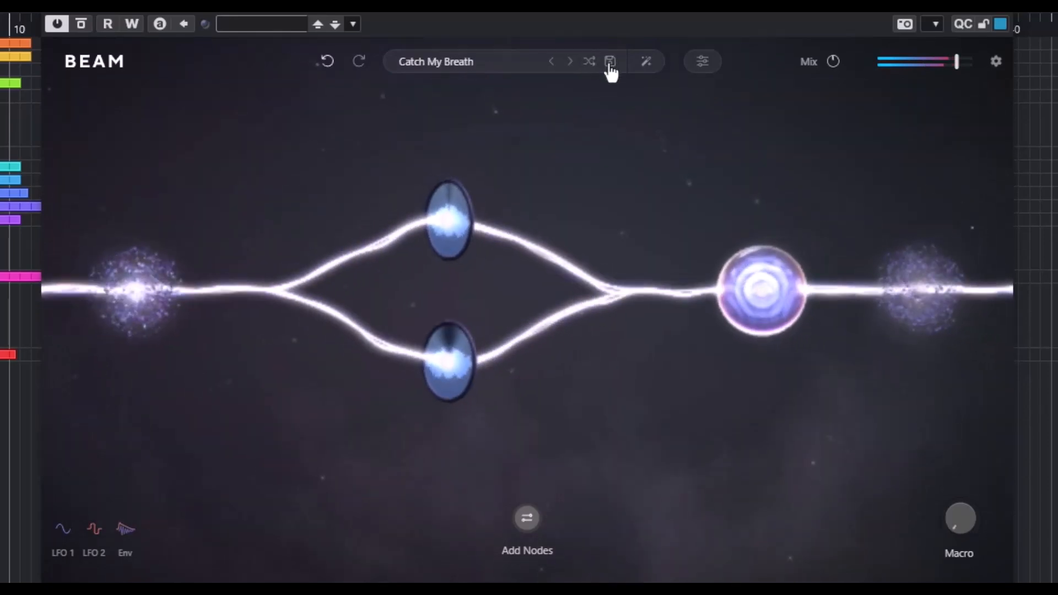
click(571, 64)
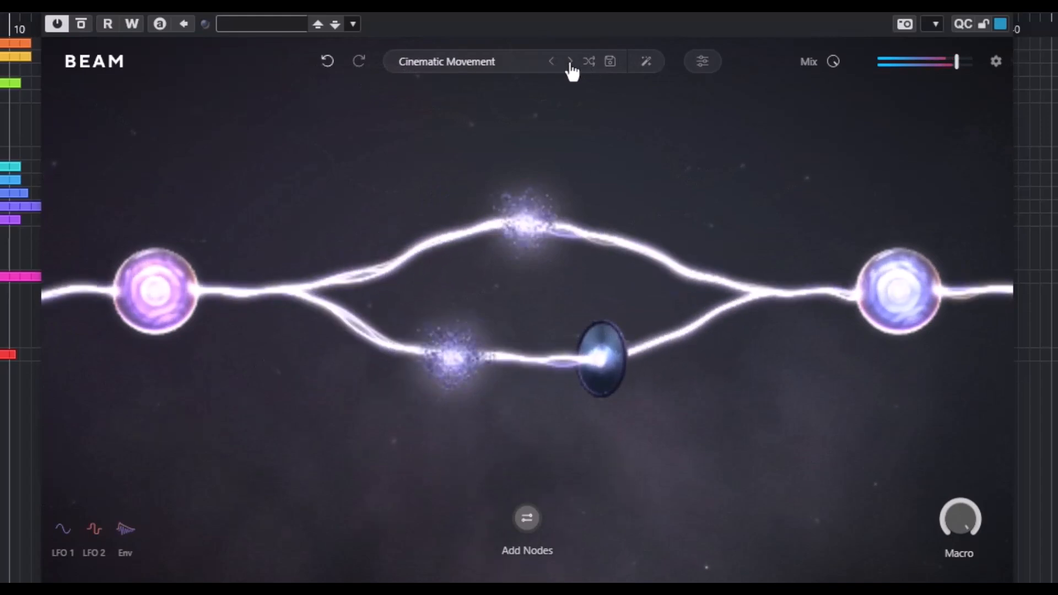
click(571, 63)
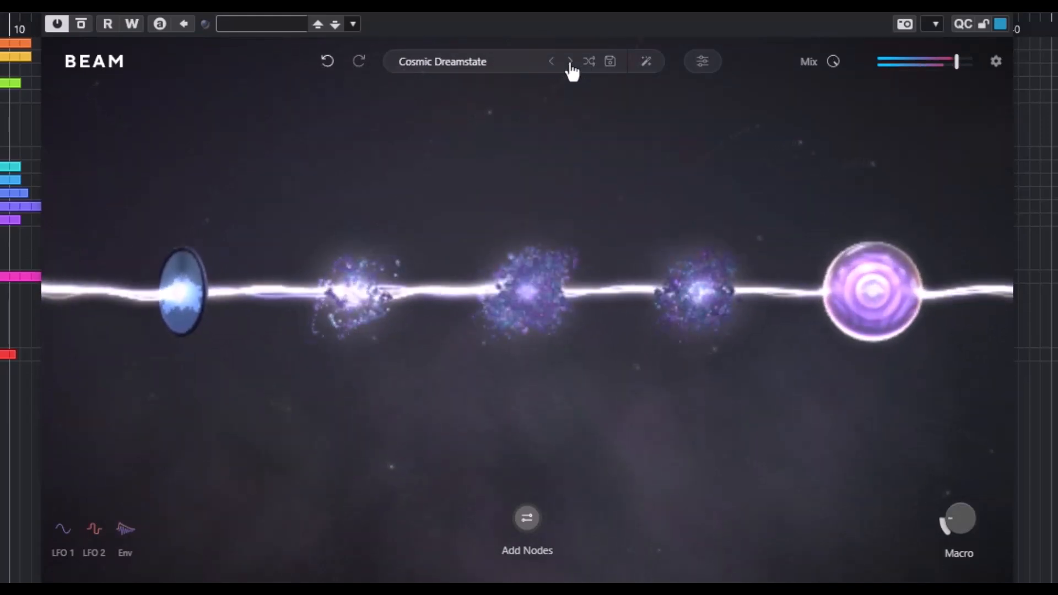
click(571, 63)
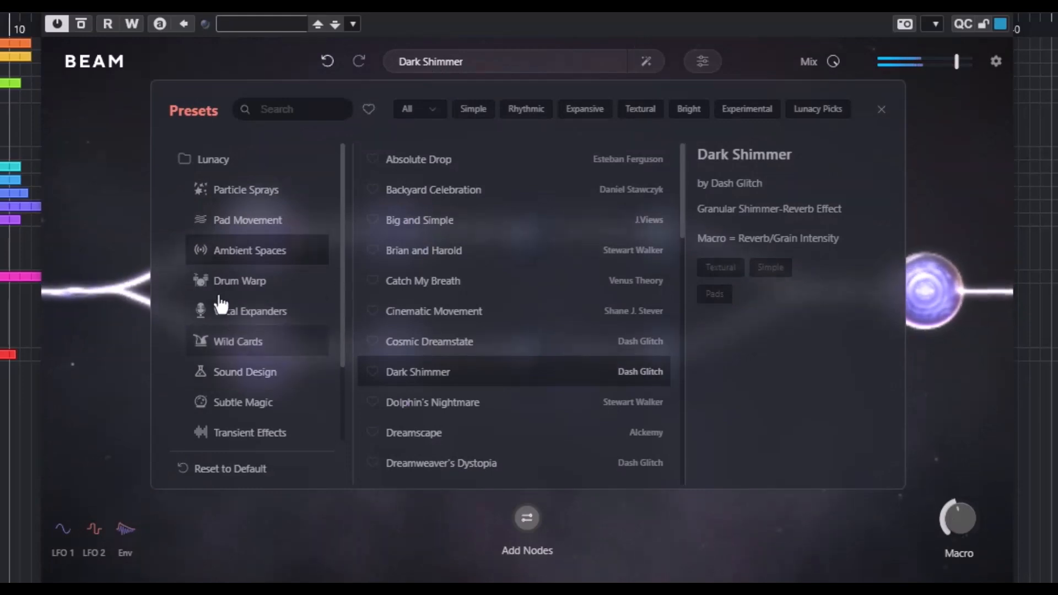
Step: Load the Accelerator preset from the Wild Cards category and close the preset browser
click(234, 323)
click(246, 349)
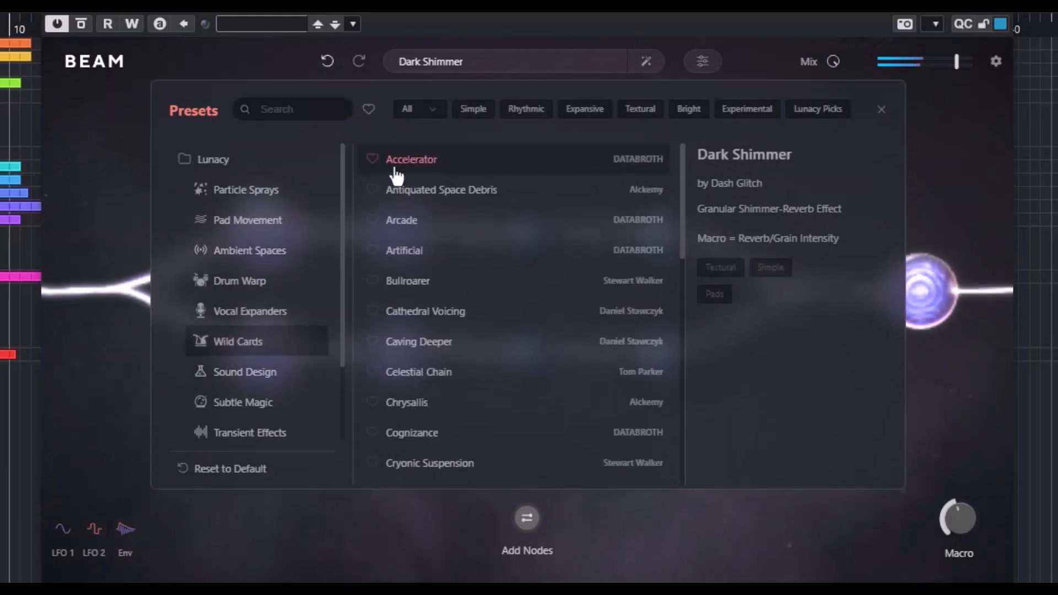
click(882, 109)
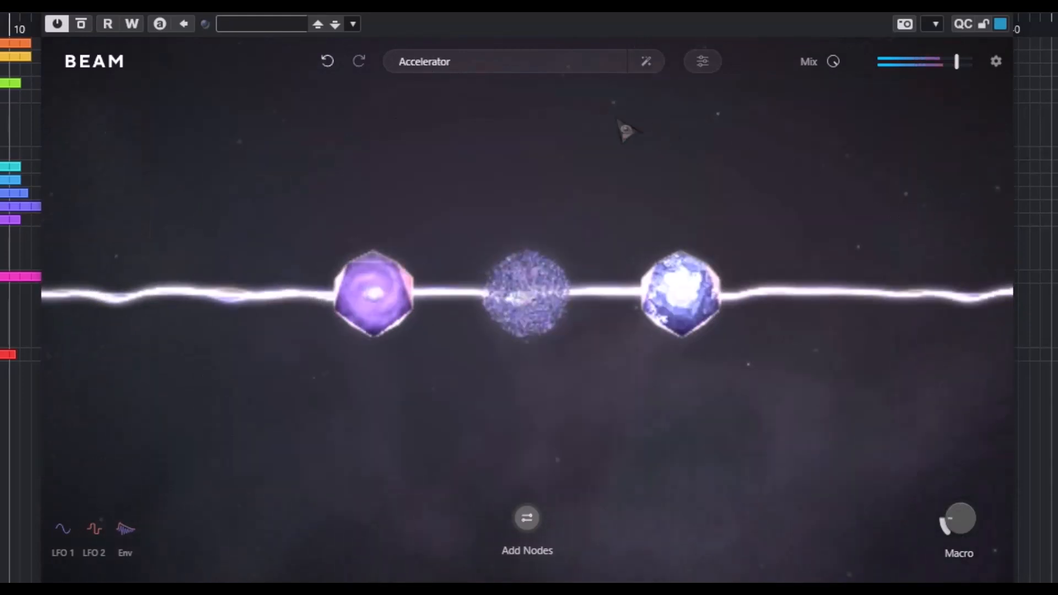
Step: Audition the following Wild Cards presets one by one, from Antiquated Space Debris to Cathedral Voicing
click(571, 61)
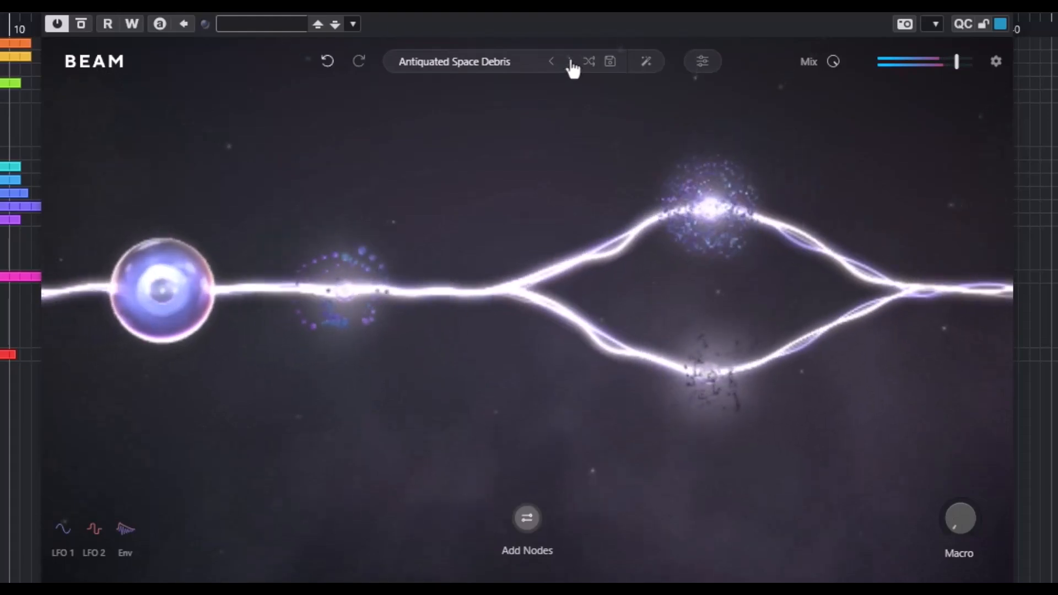
click(571, 62)
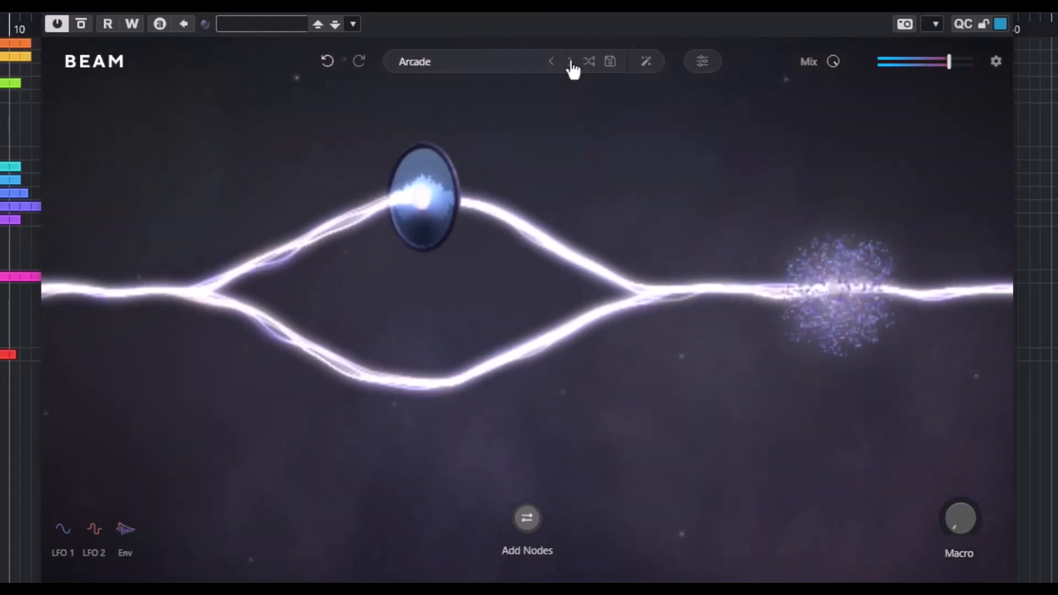
click(570, 62)
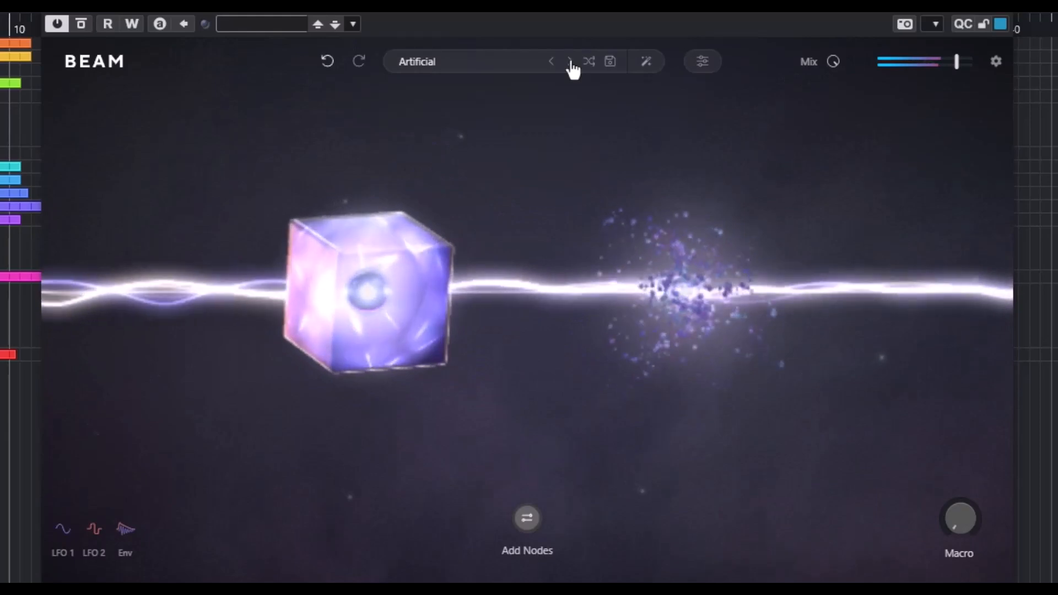
click(571, 61)
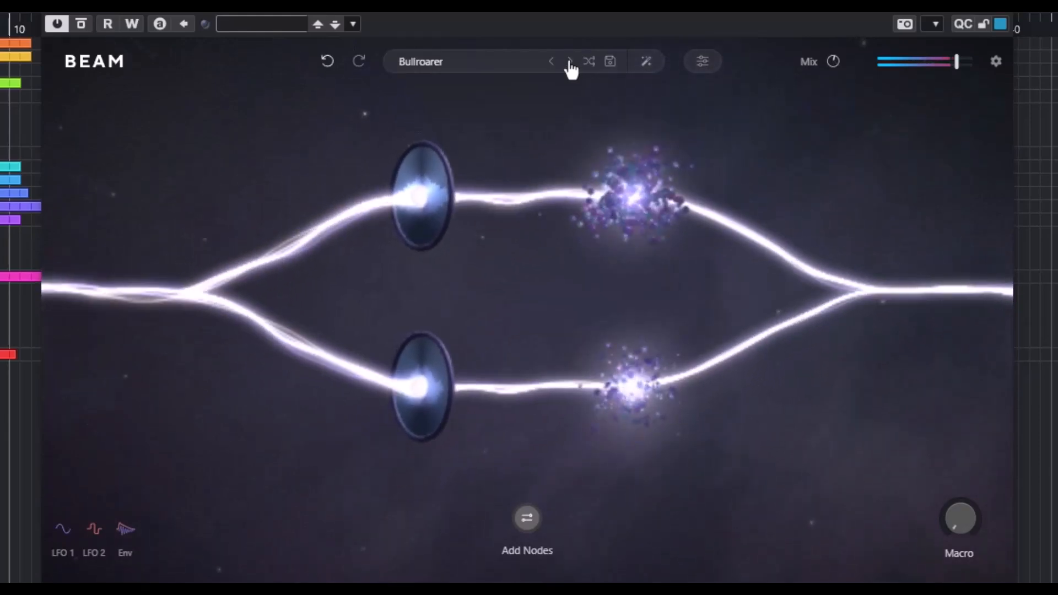
click(571, 62)
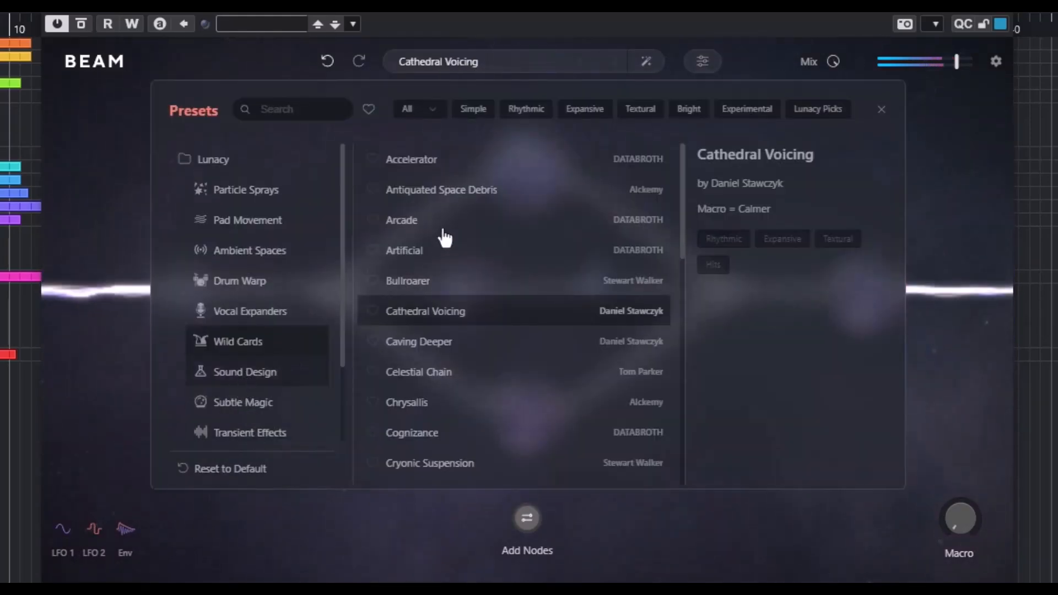
Step: Load Eclectic Coma from the Sound Design category and audition the next presets, Feedback Shimmers and Glitch Factor
click(461, 381)
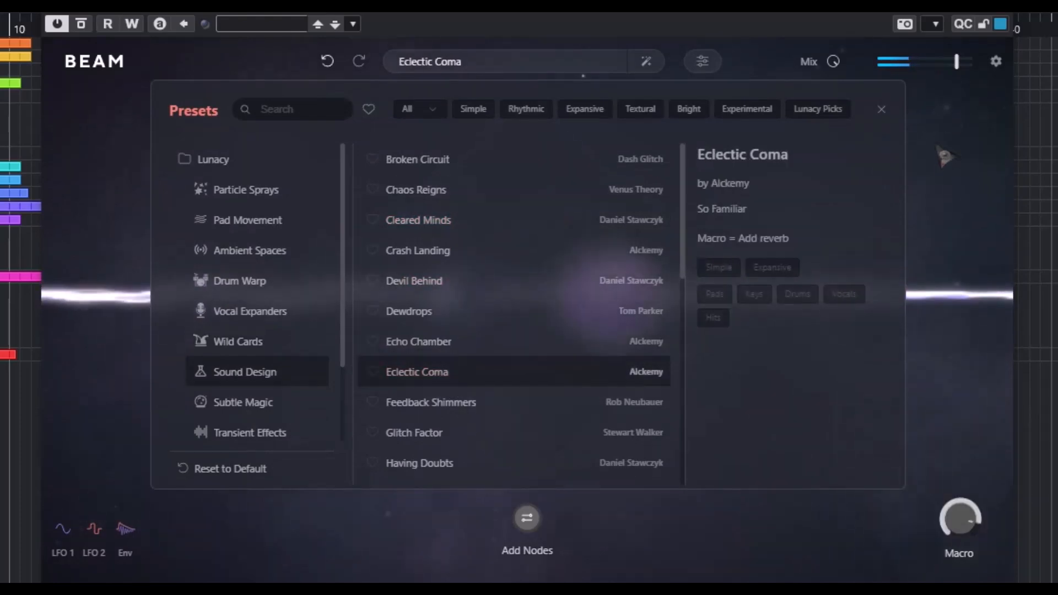
click(619, 71)
mouse_move(594, 70)
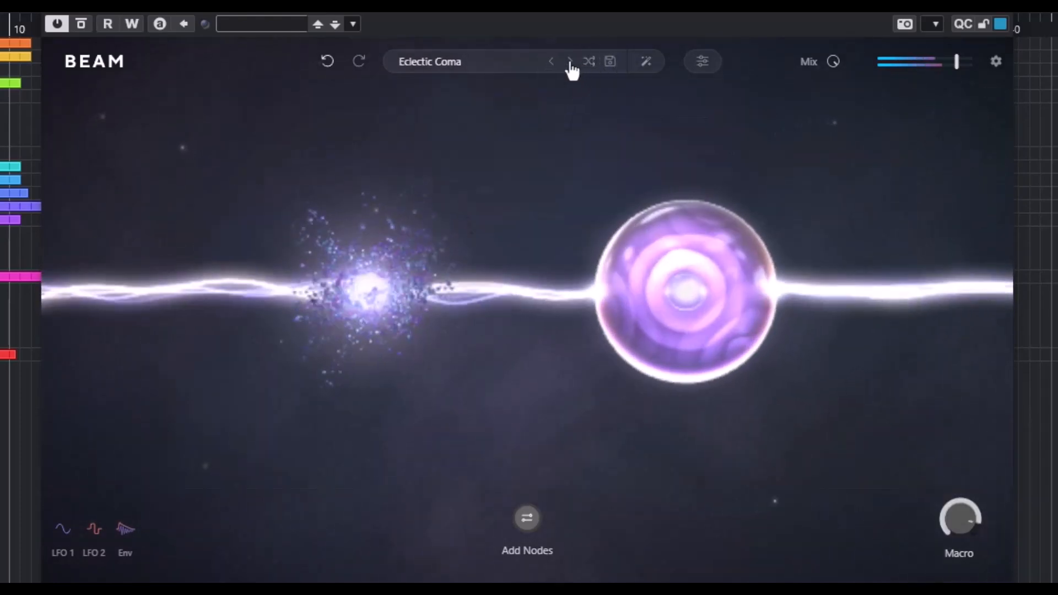
click(571, 65)
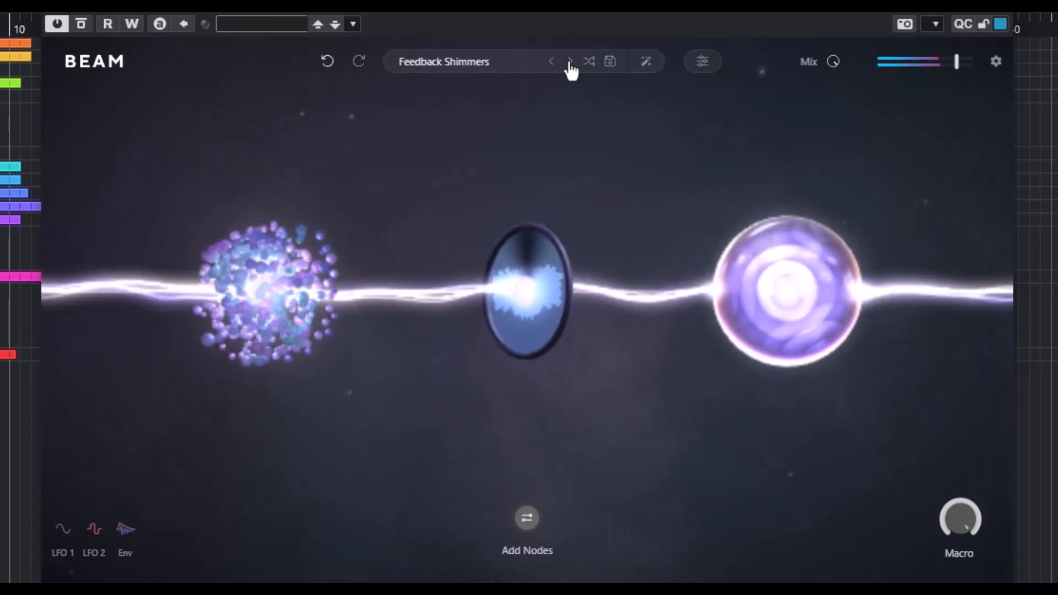
click(571, 65)
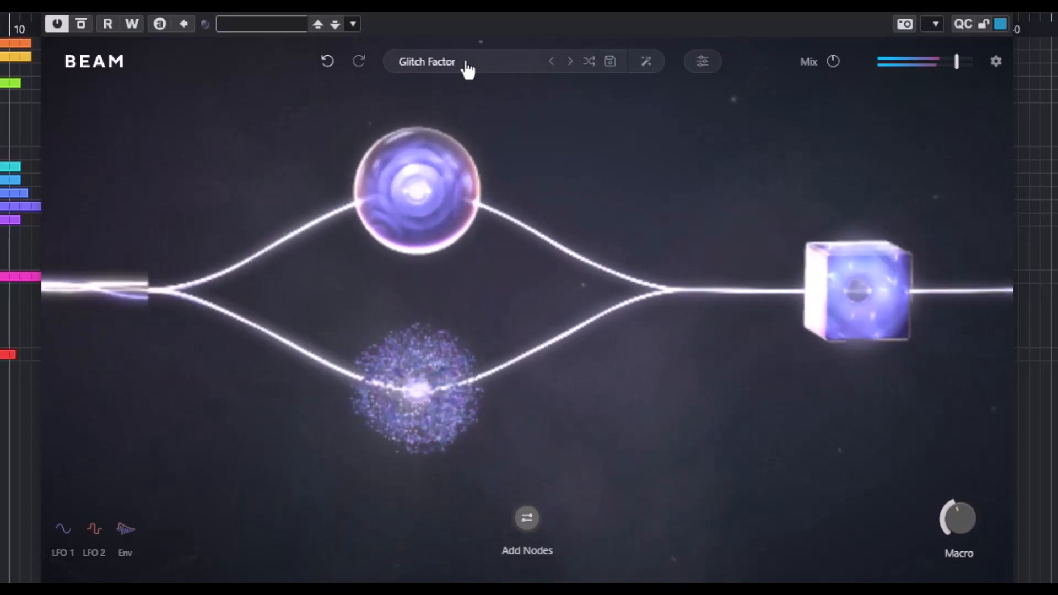
Step: Load Glittery Space from the Subtle Magic category and advance through the presets after it to Jammin on the One
click(468, 66)
click(276, 407)
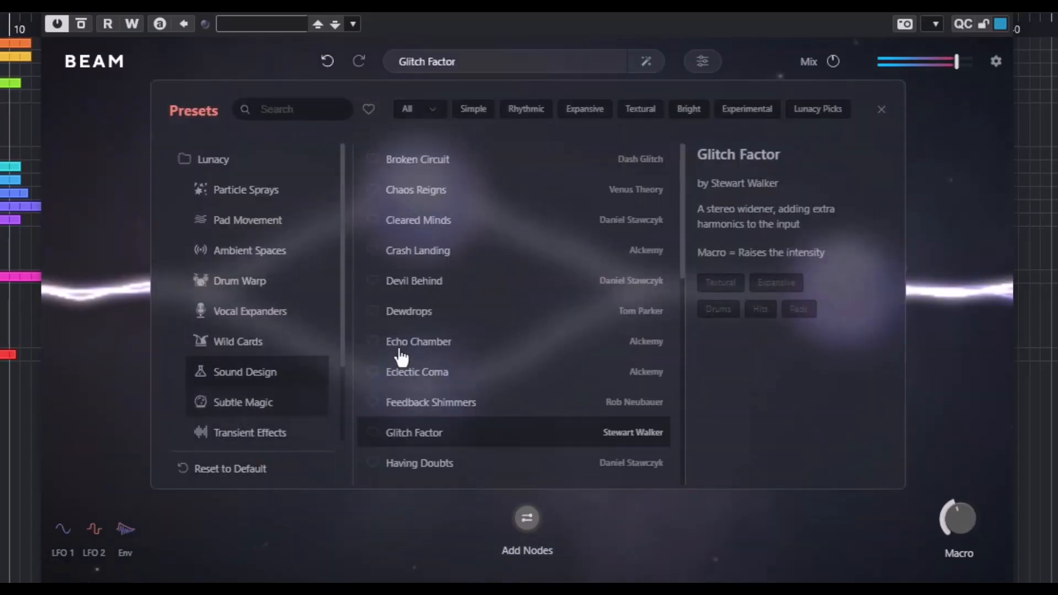
click(455, 411)
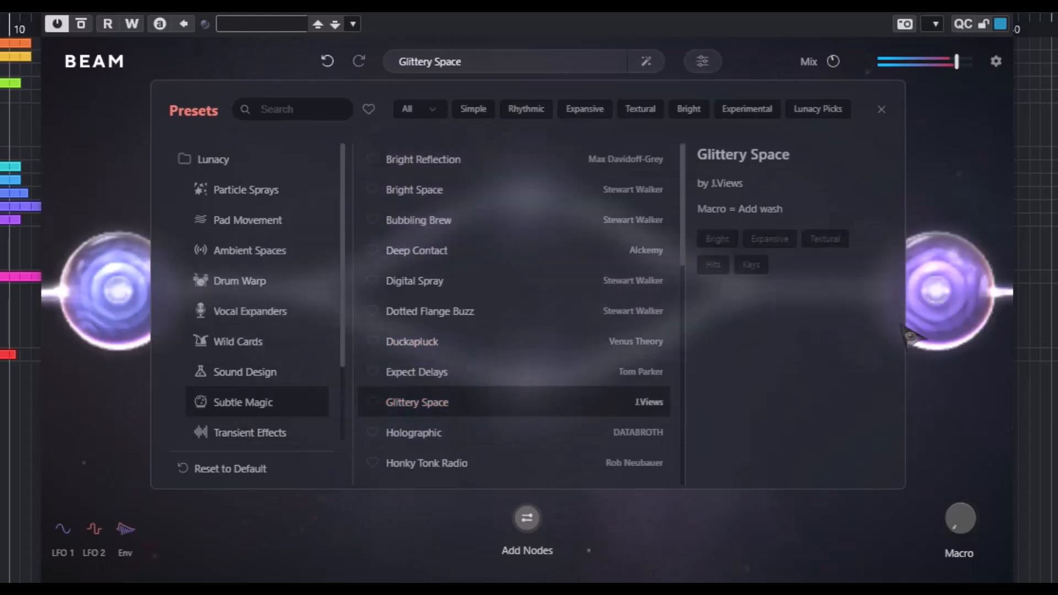
click(964, 399)
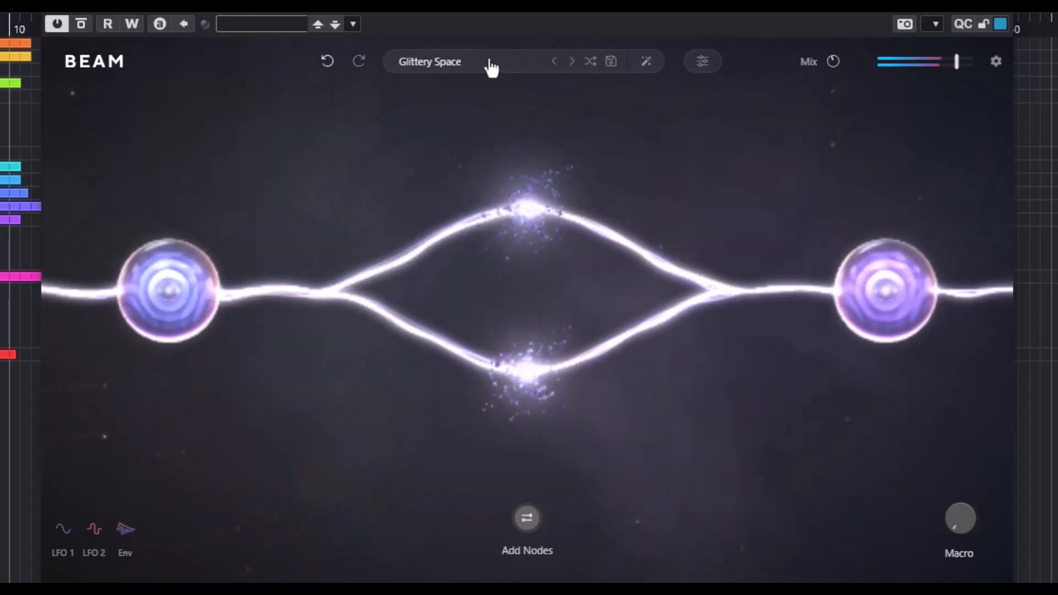
click(570, 63)
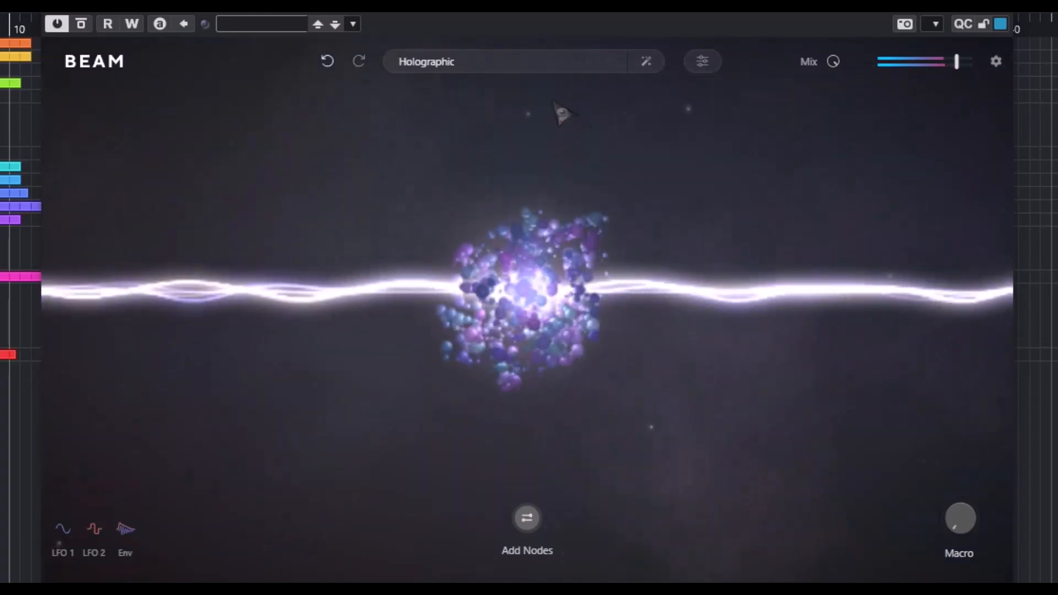
click(571, 63)
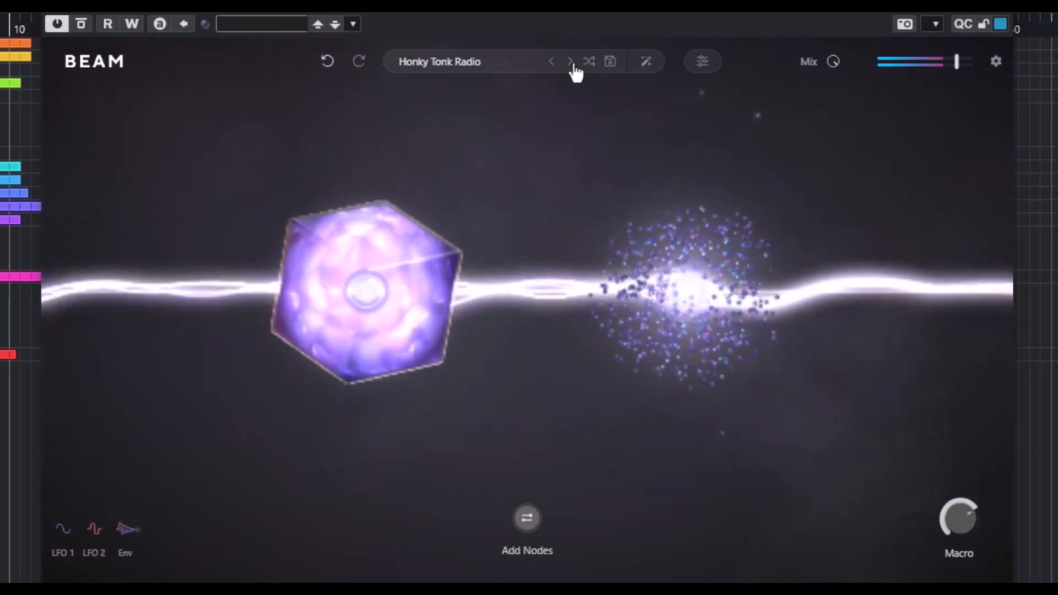
click(572, 63)
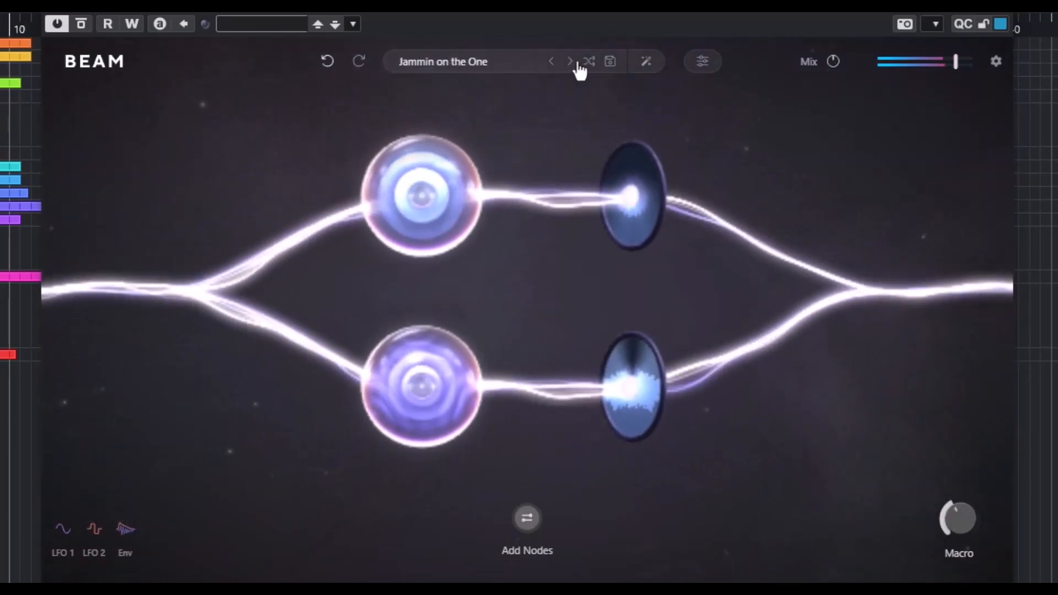
Step: Audition five randomly chosen presets one after another on the playing audio
click(590, 64)
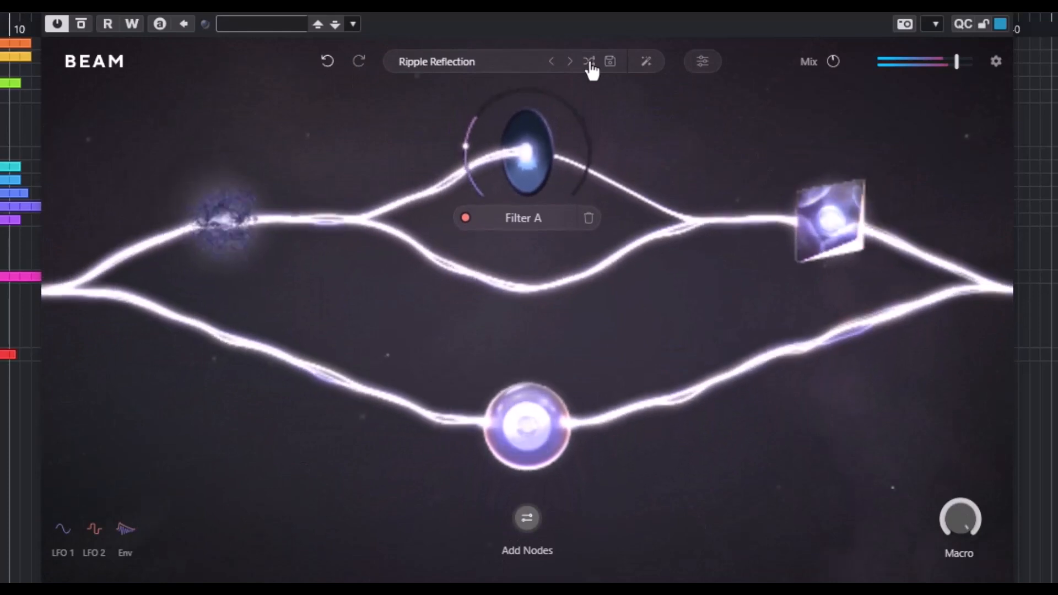
click(590, 64)
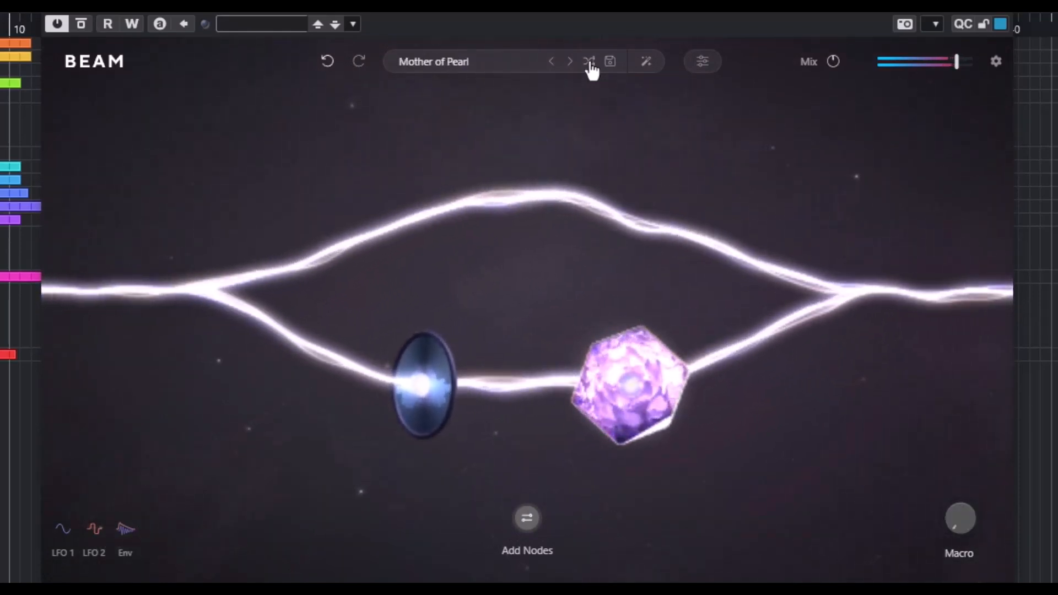
click(590, 63)
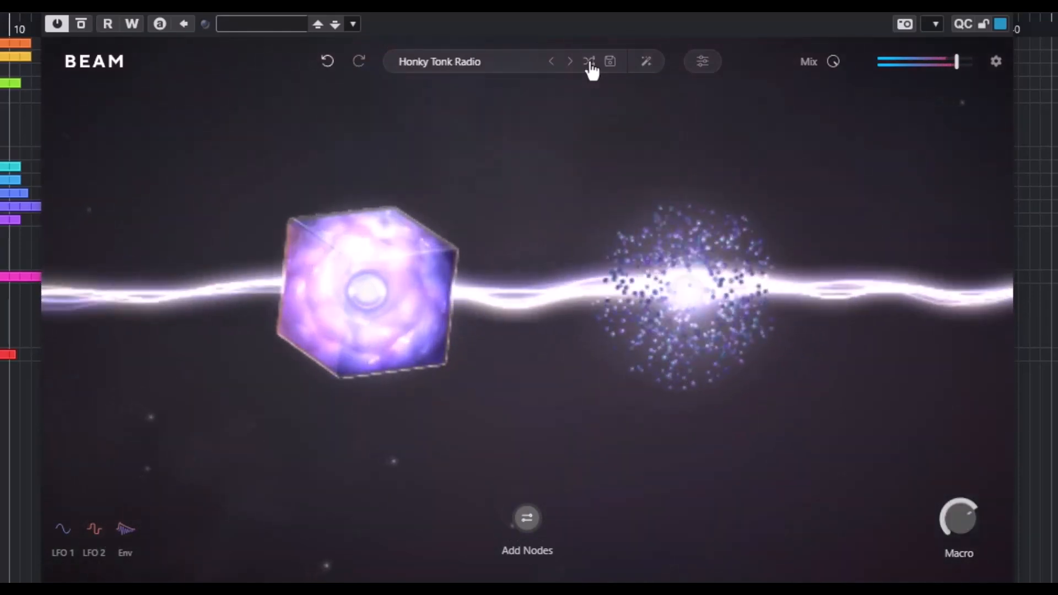
click(590, 63)
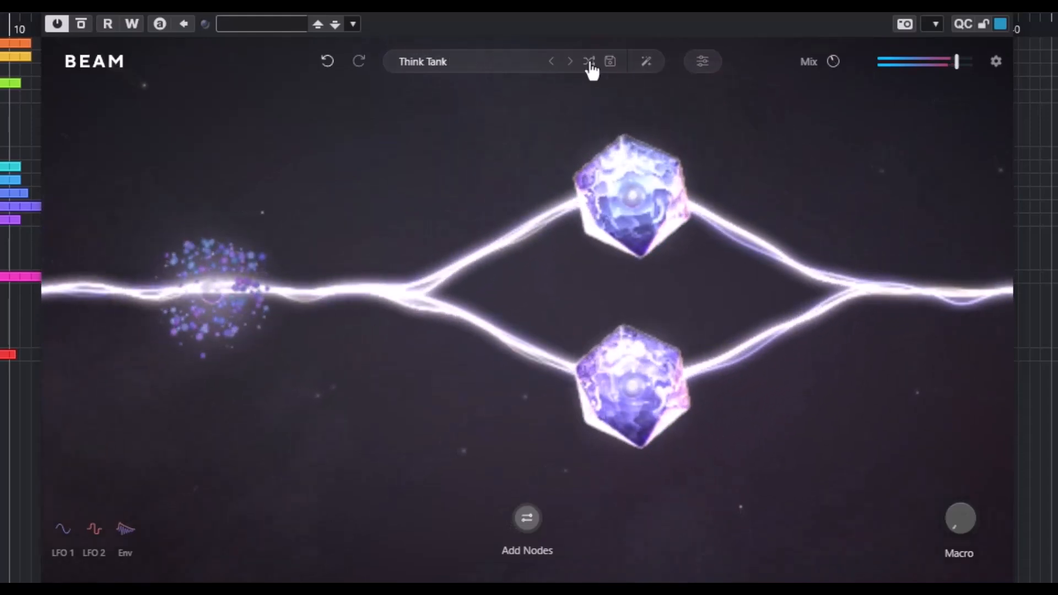
click(590, 64)
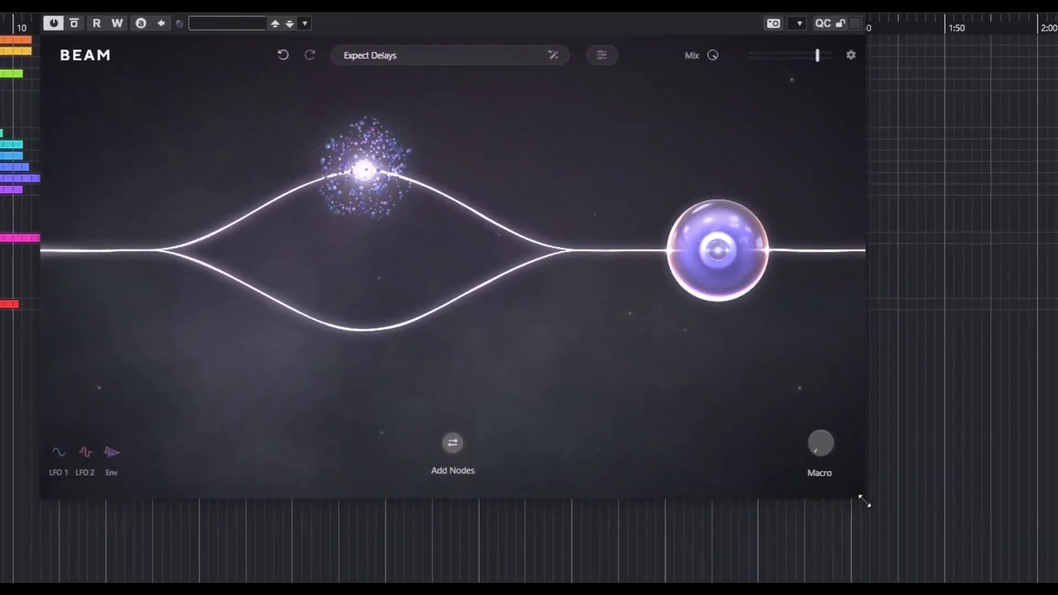
Step: Enlarge the plug-in window and browse the Particle Sprays and Pad Movement categories in the preset browser
drag(864, 501, 1023, 582)
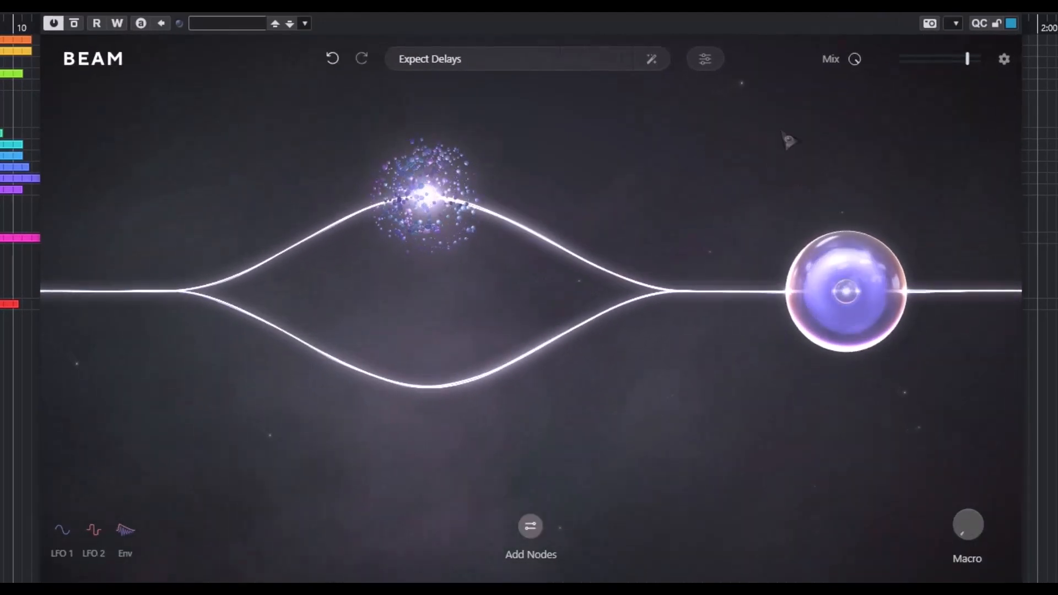
click(459, 59)
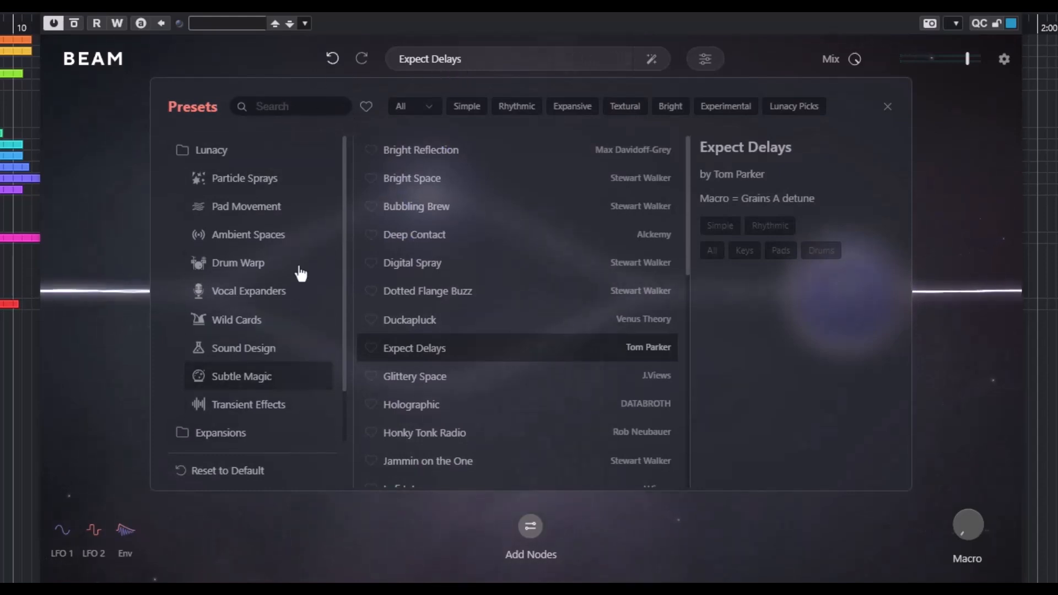
scroll(237, 419, down, 2)
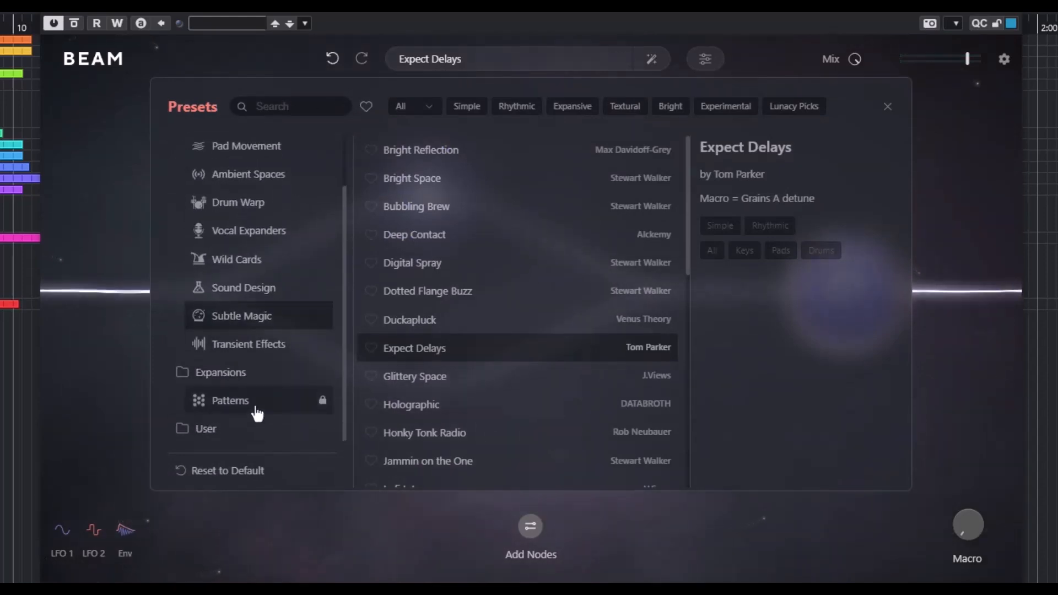
scroll(288, 255, up, 2)
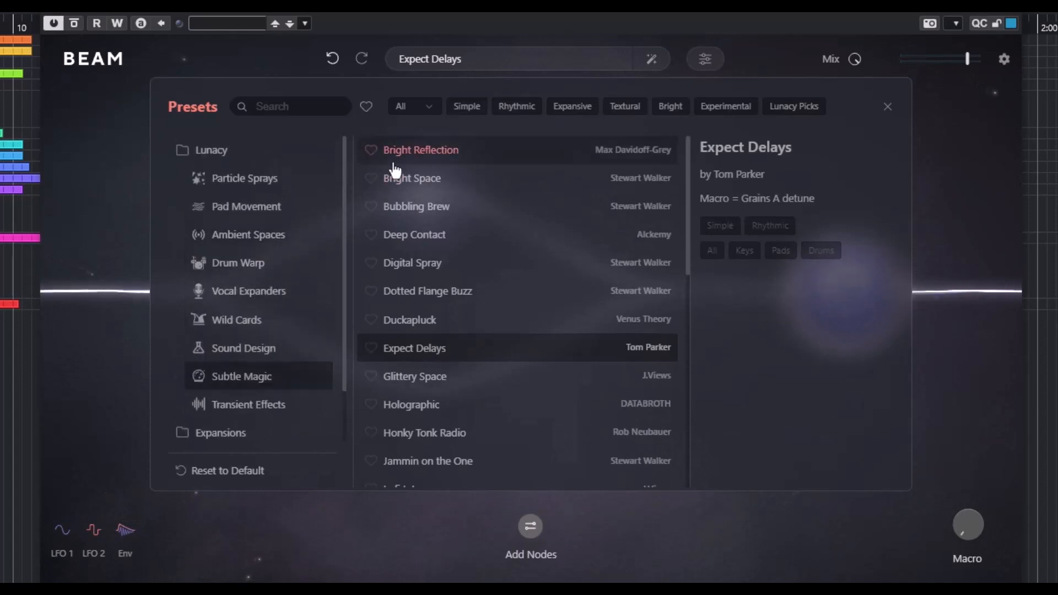
click(232, 182)
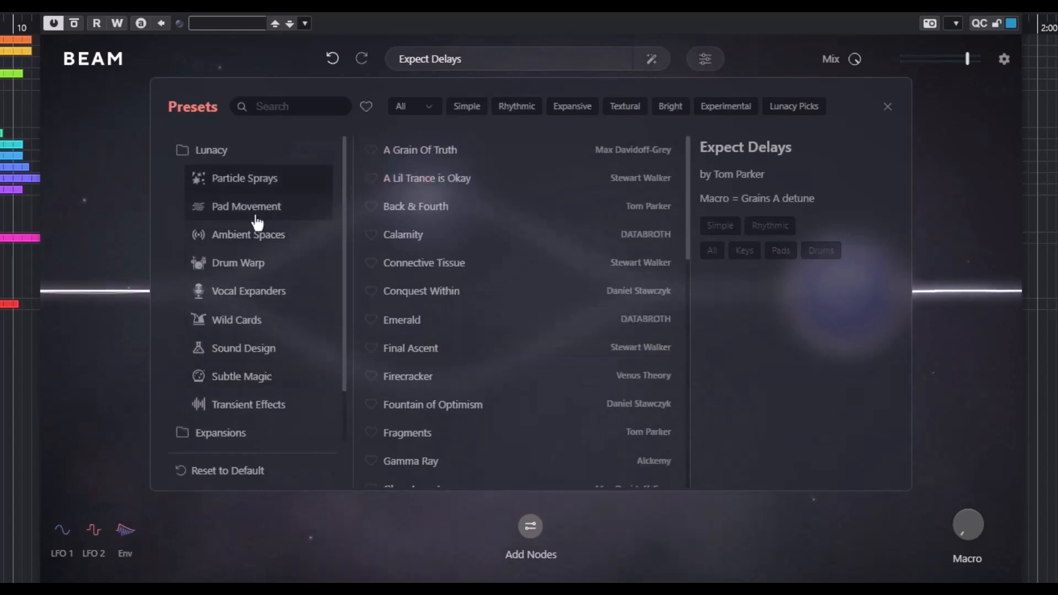
click(257, 216)
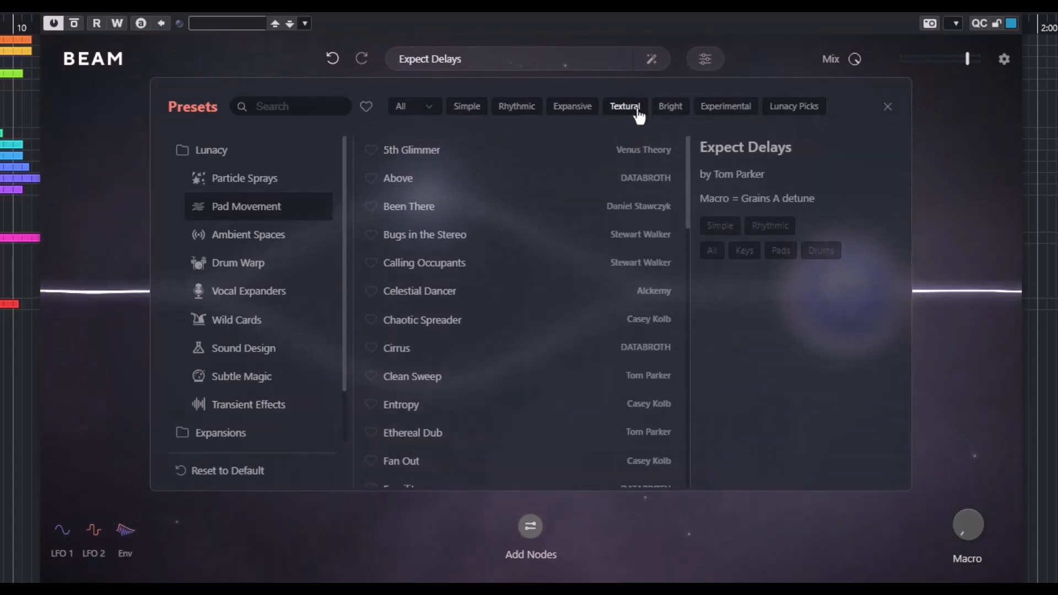
Step: Try the Expansive and Rhythmic tag filters on the Pad Movement presets, clear them and close the preset browser
click(572, 111)
click(562, 113)
click(526, 112)
click(524, 112)
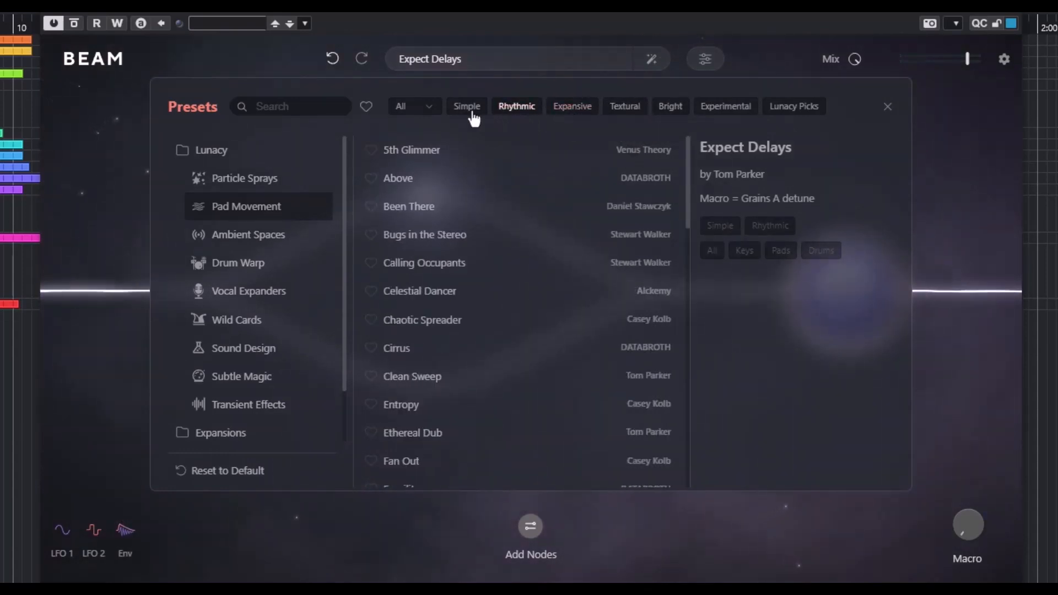
click(461, 65)
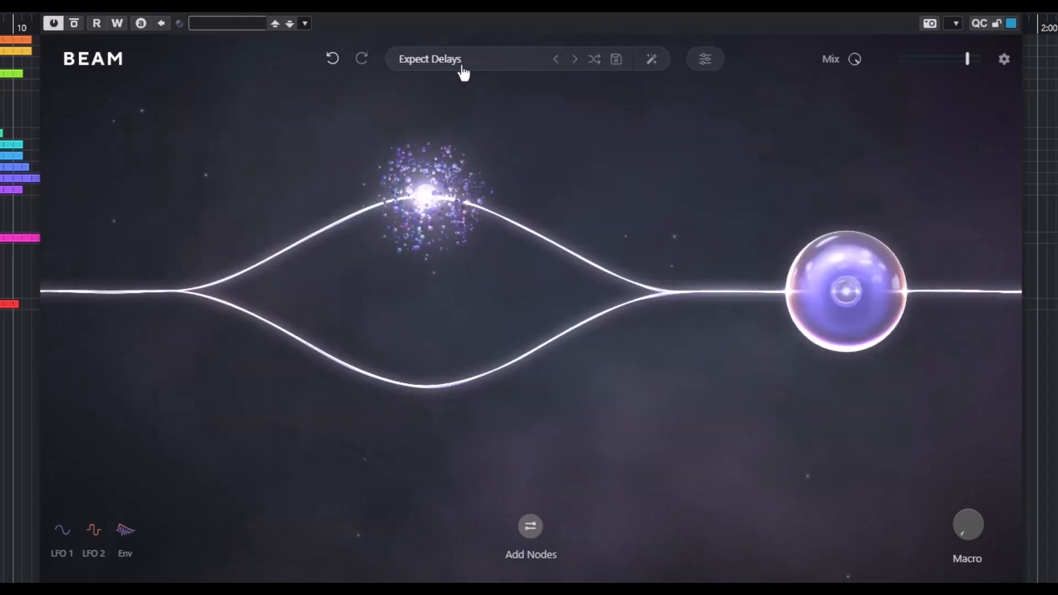
Step: Advance from Expect Delays to the following preset, and load three random presets in succession
click(575, 61)
click(594, 61)
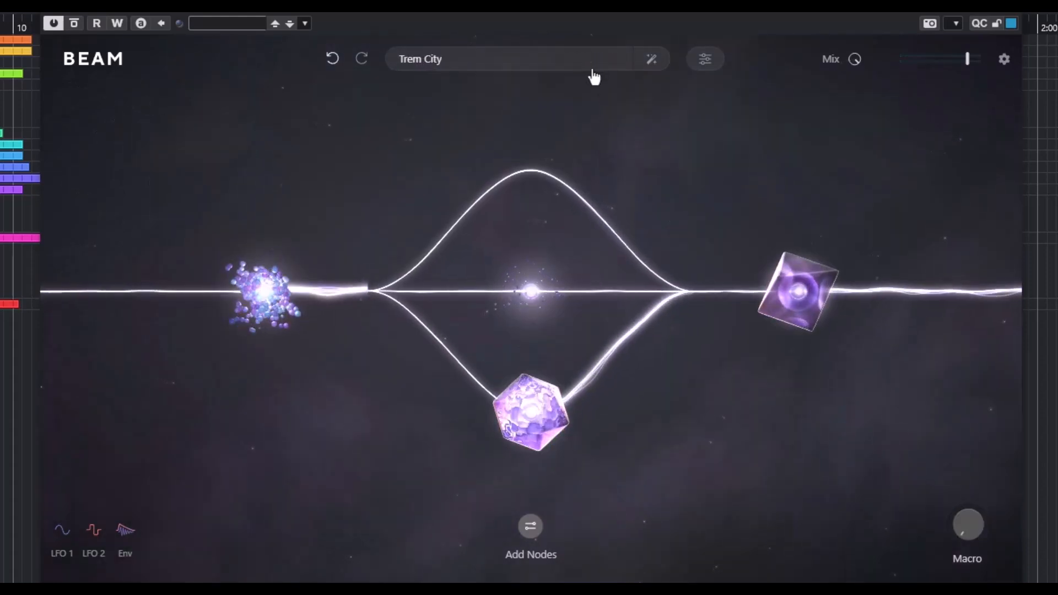
click(595, 62)
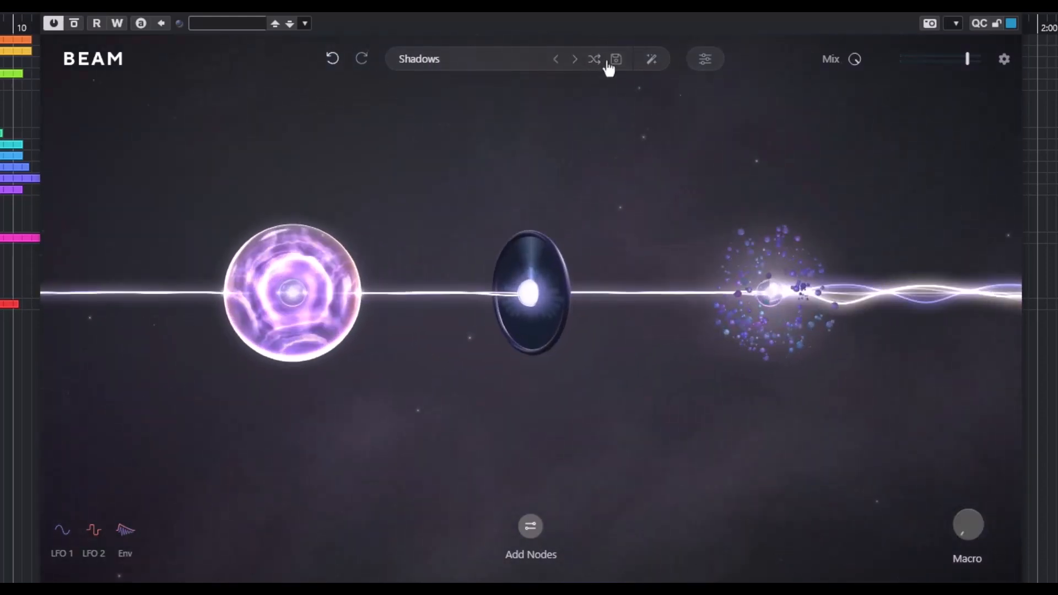
click(607, 61)
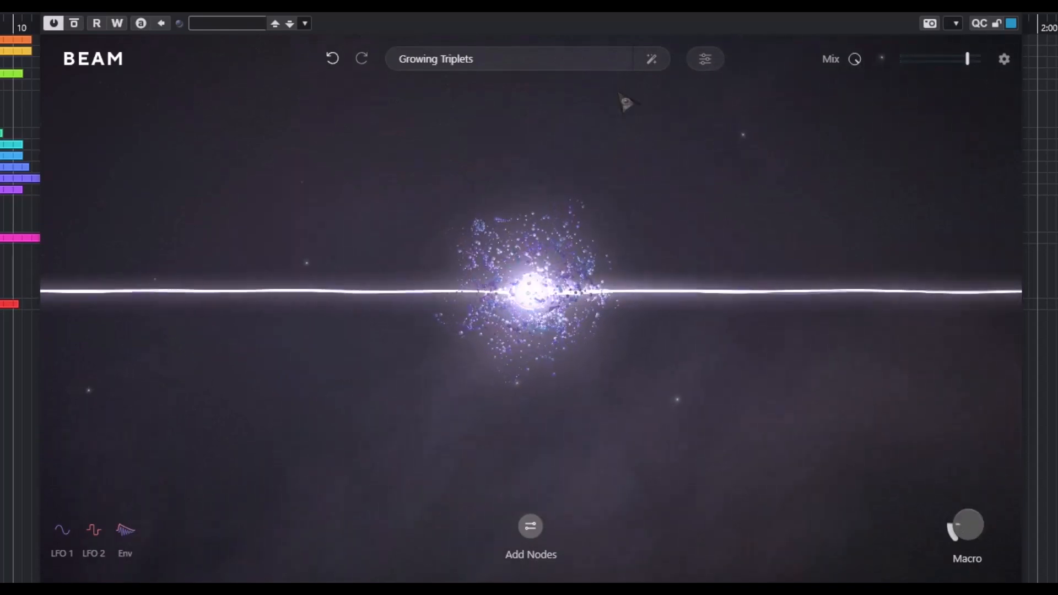
Step: Generate several new effect chains in a row with the Generate Preset function
click(653, 62)
click(653, 62)
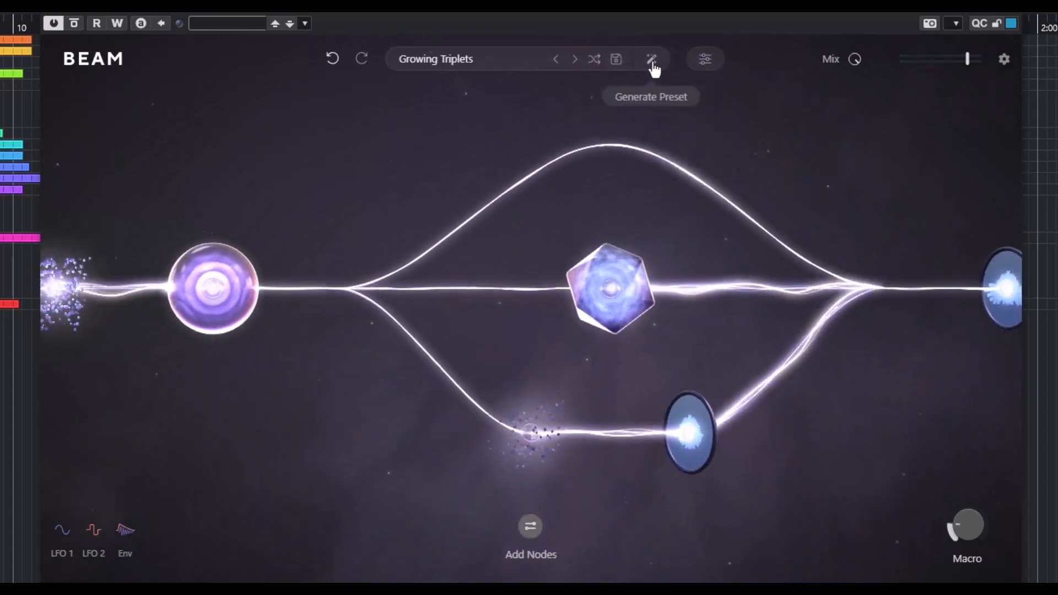
click(653, 63)
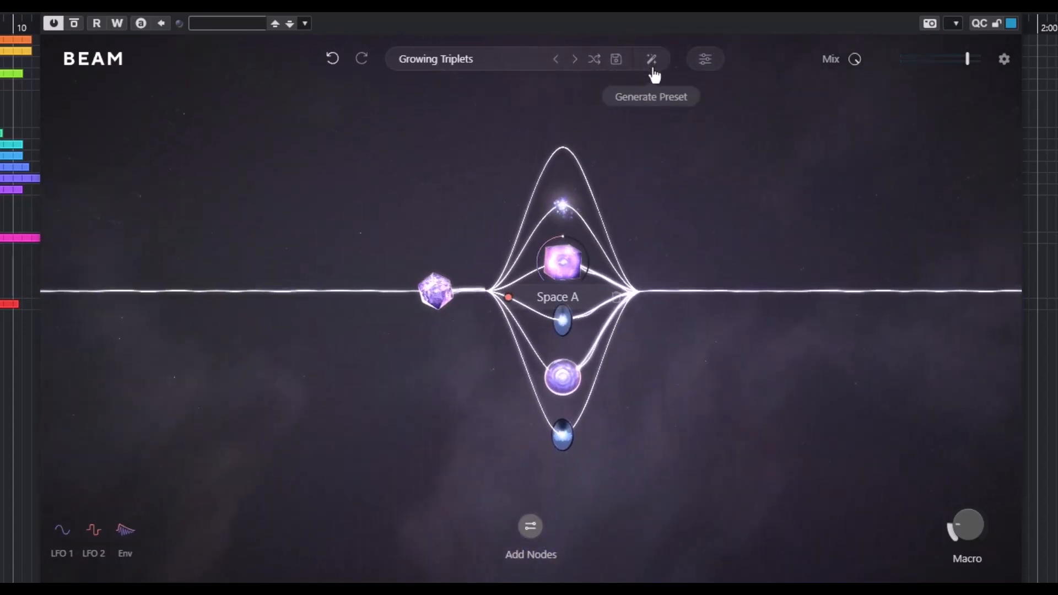
Step: Load random presets until Loop Viberizer is reached, and generate a new effect chain from it
click(596, 68)
click(596, 68)
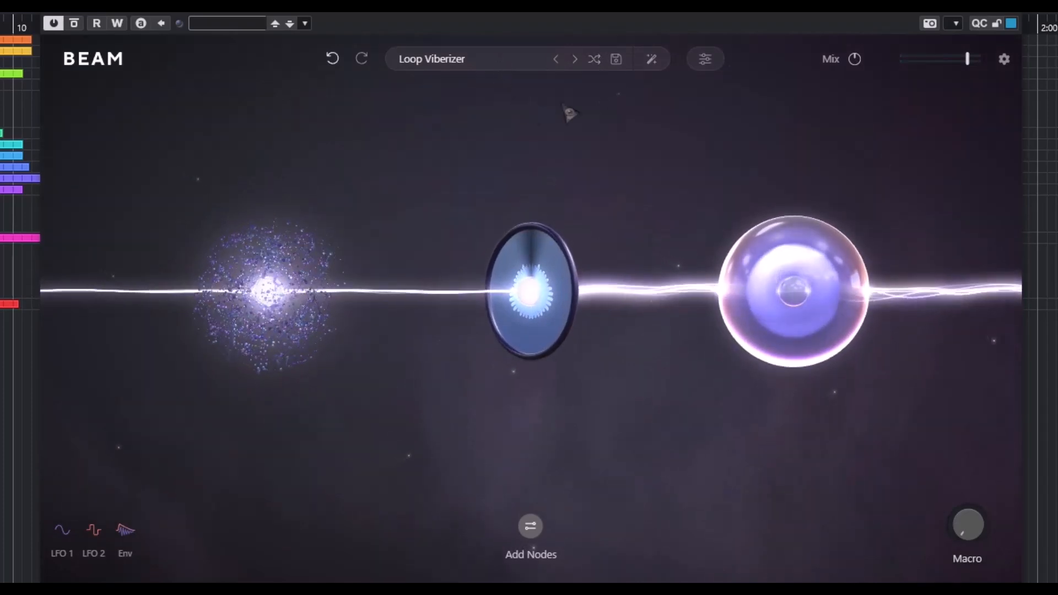
click(659, 70)
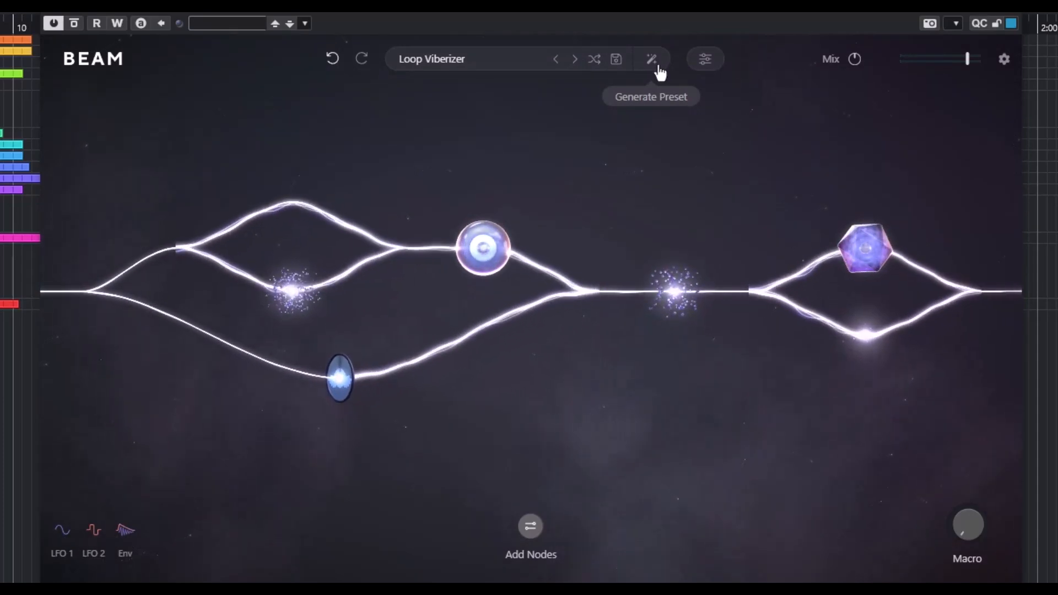
Step: Delete the LFO 2 mappings to Space A Motion Rate and Space A Motion Sync from the modulator list and close it
click(705, 60)
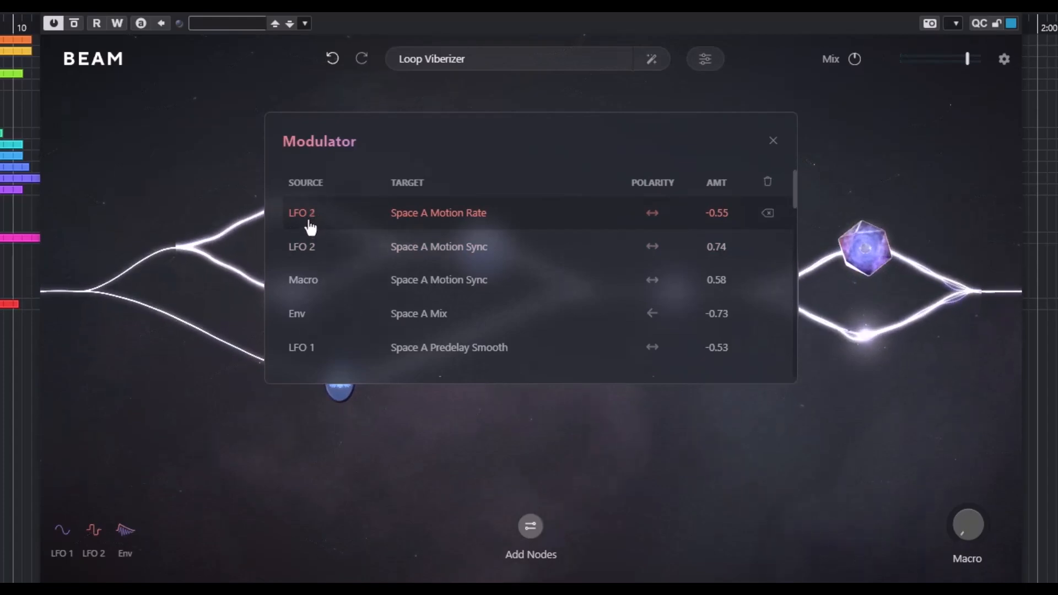
click(429, 221)
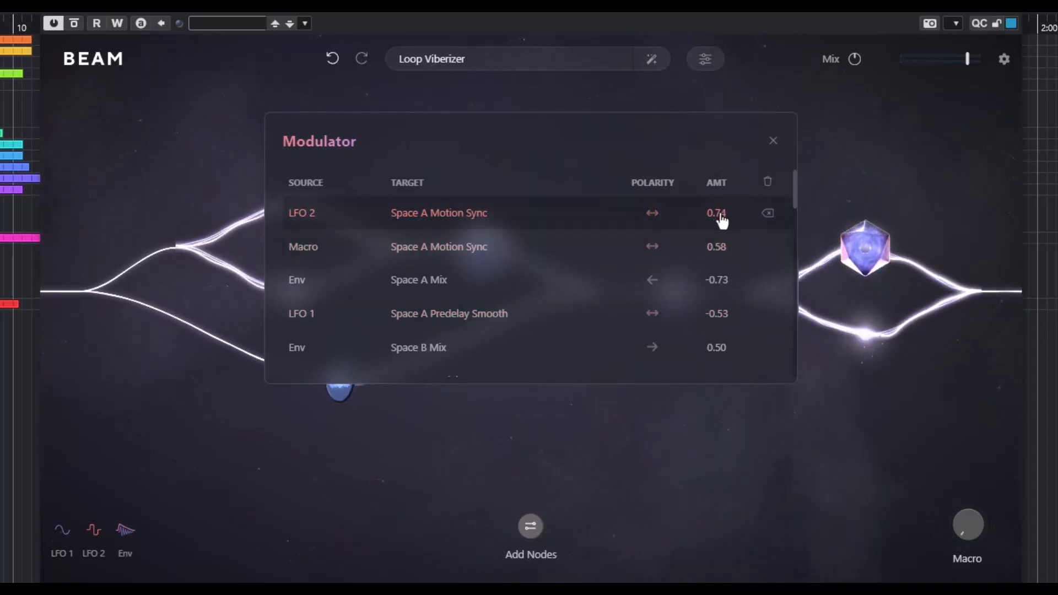
click(770, 215)
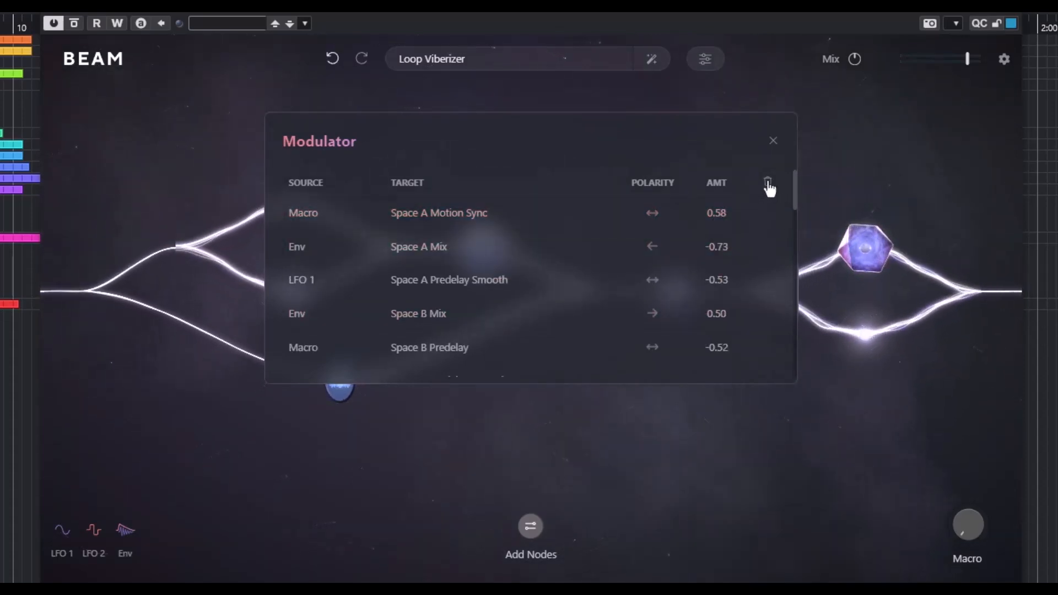
click(773, 141)
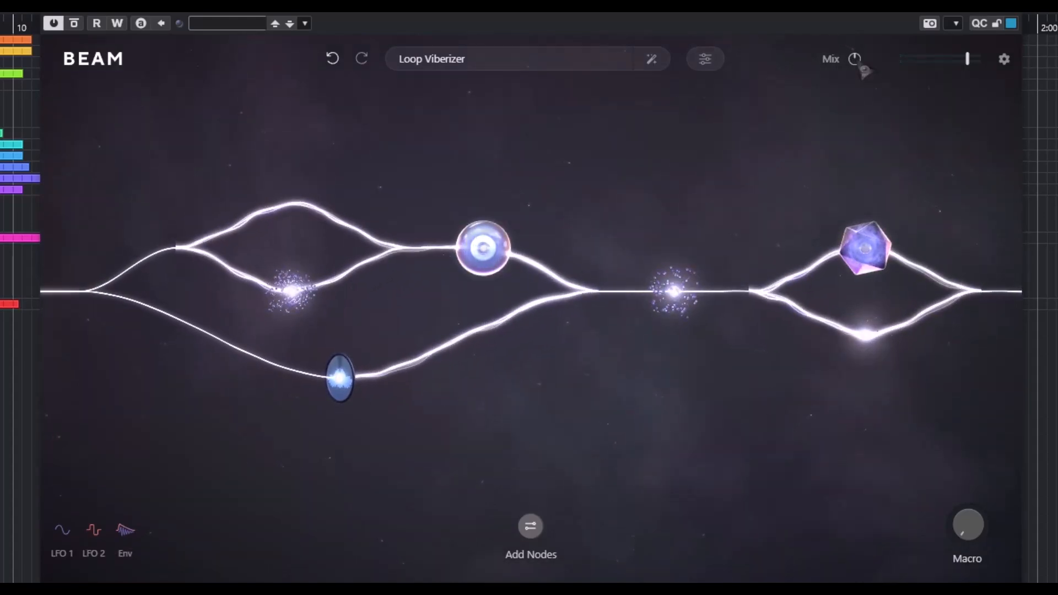
Step: Try the High graphics quality in the plug-in settings, return it to Medium and close the settings
mouse_move(975, 66)
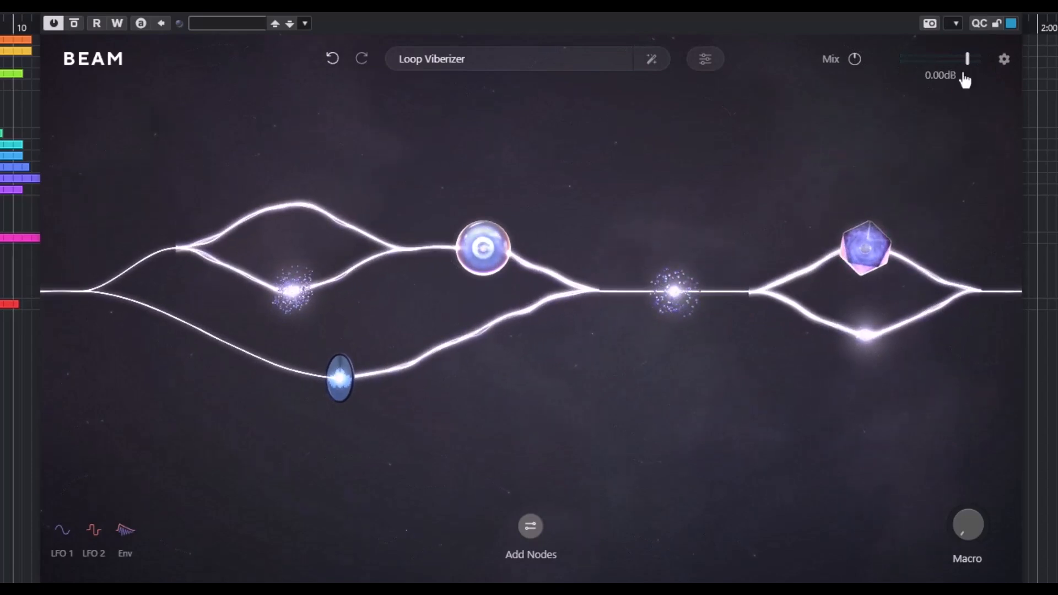
click(1005, 60)
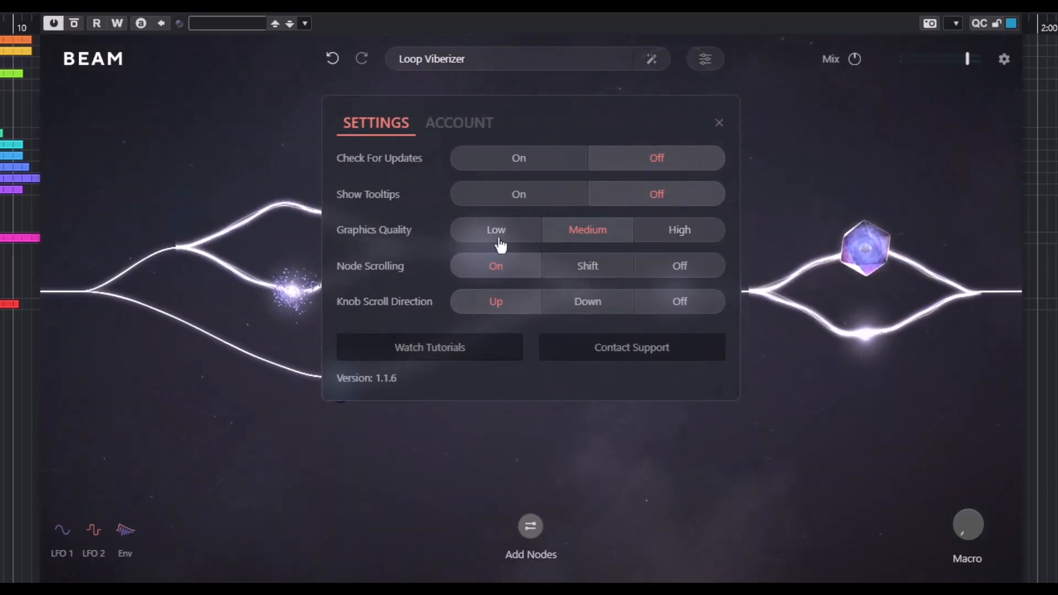
click(693, 243)
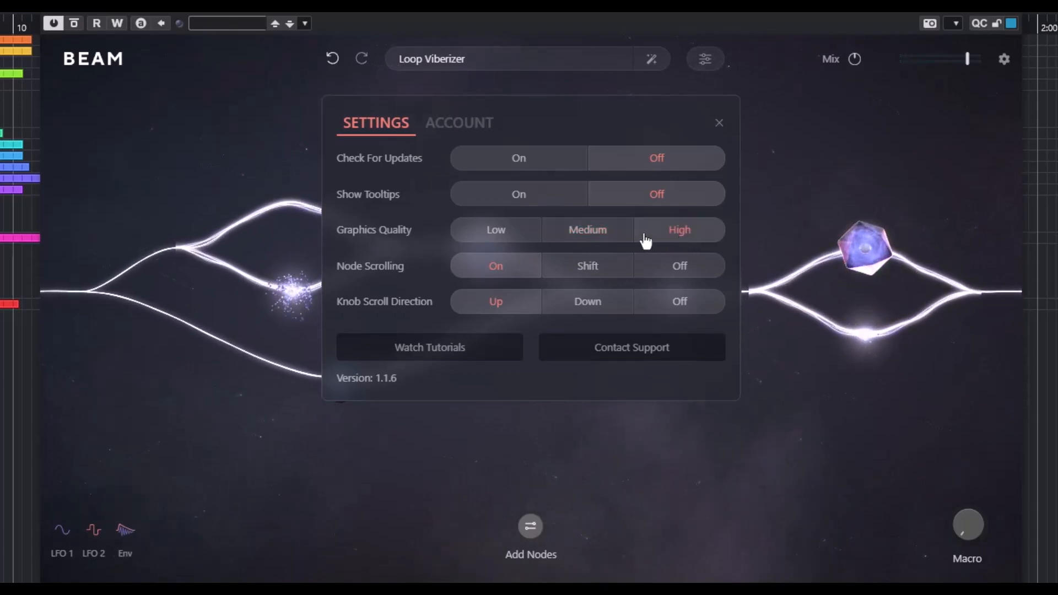
click(584, 241)
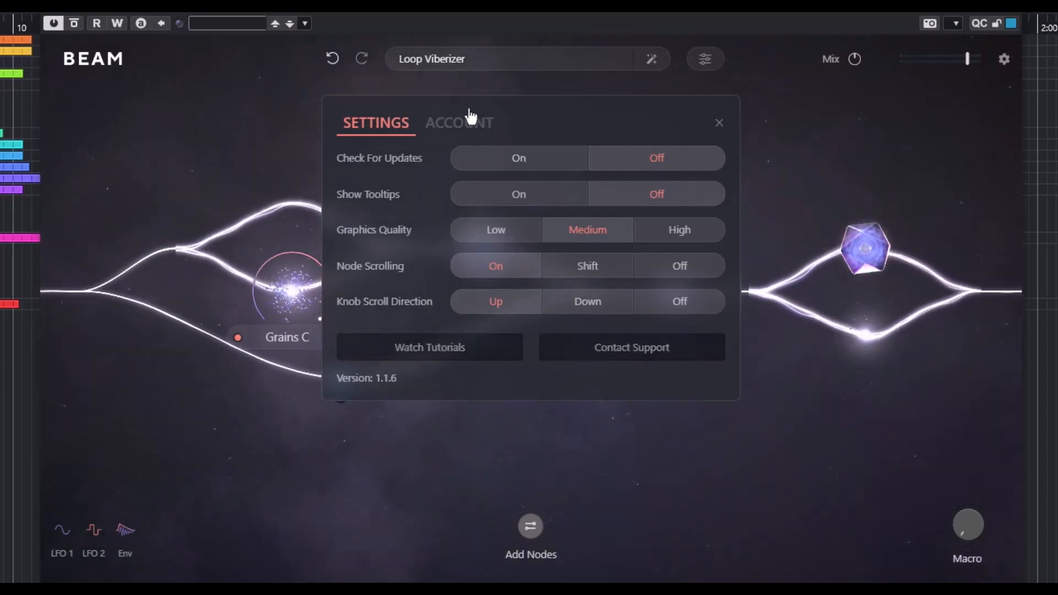
click(719, 125)
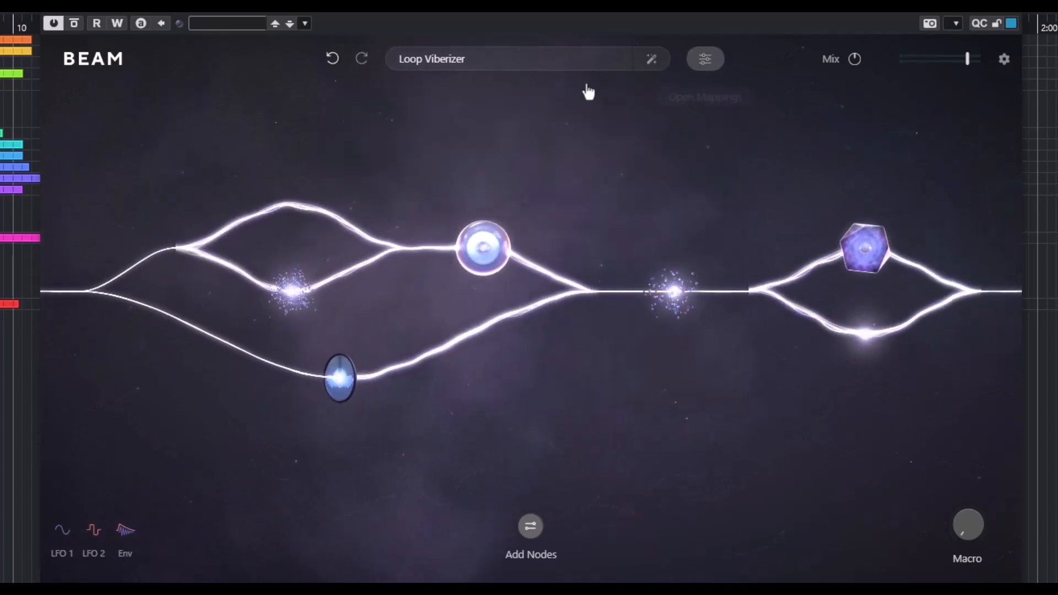
Step: Reset the plug-in to its Default preset and close the preset browser
click(465, 63)
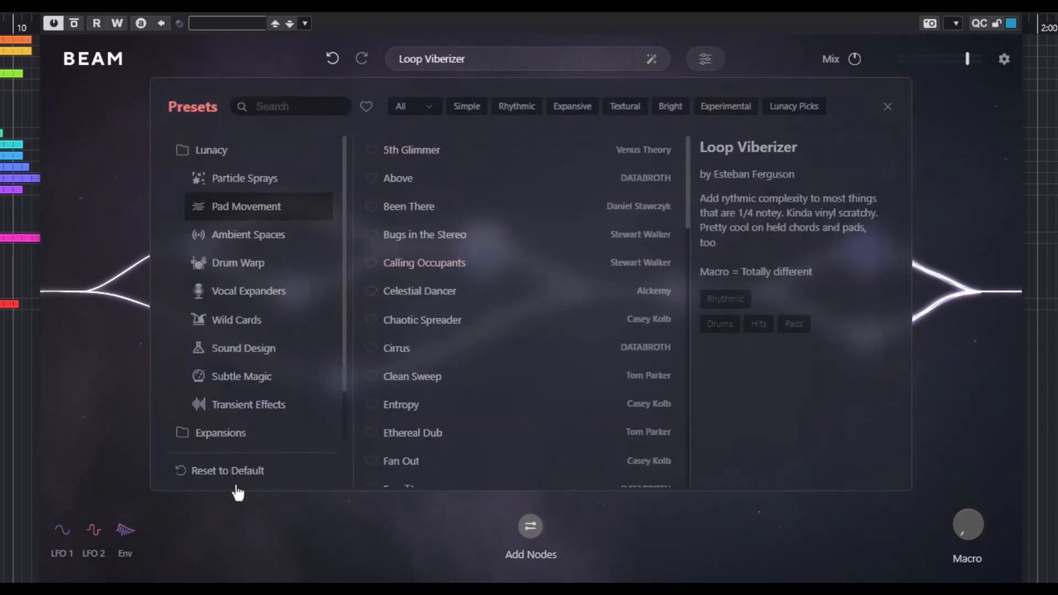
click(220, 471)
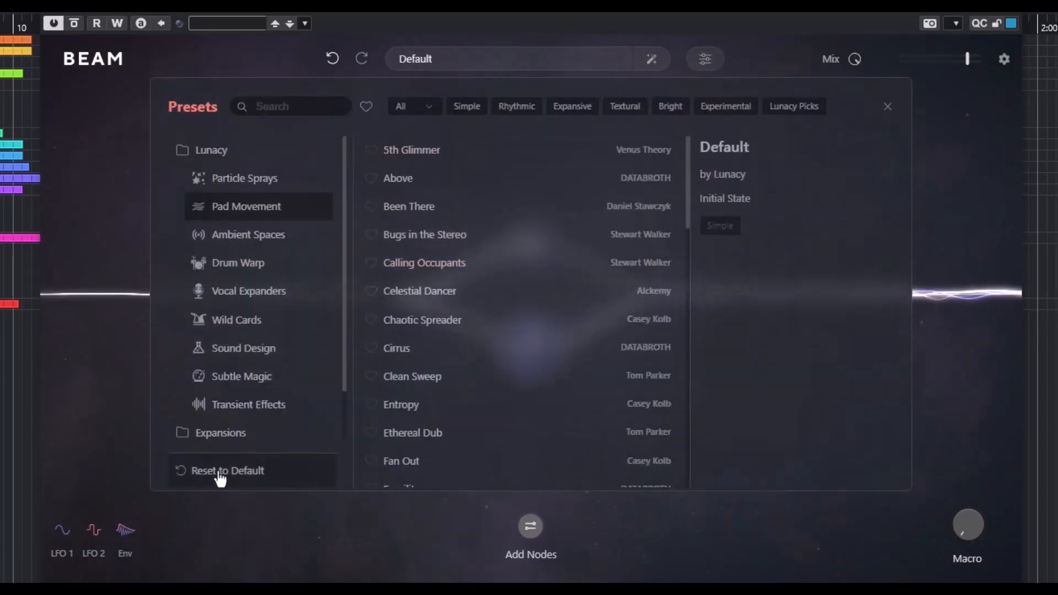
click(930, 413)
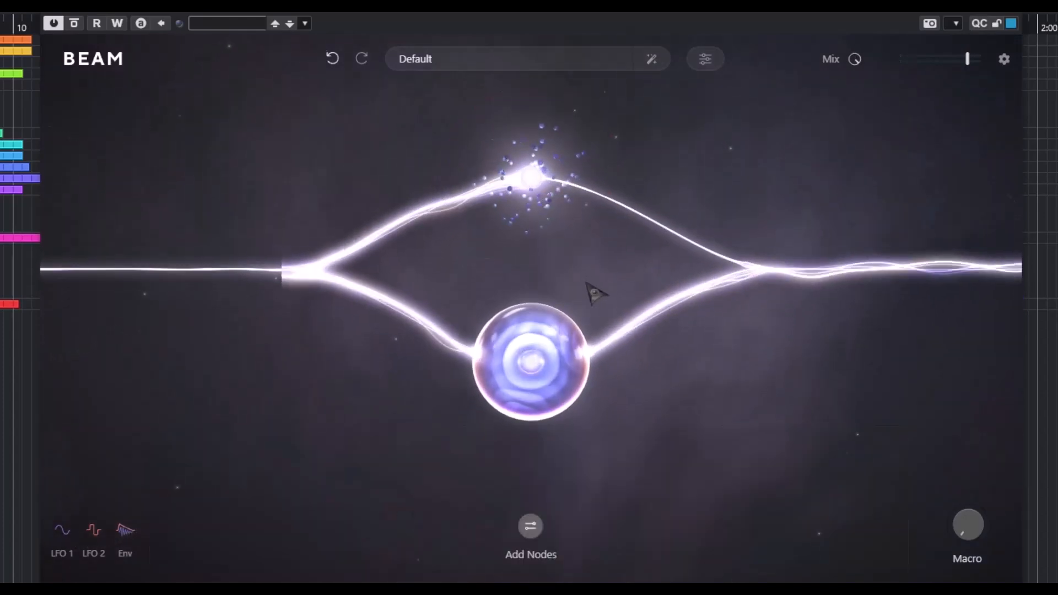
Step: Delete the Space A and Grains A nodes from the two parallel signal branches
mouse_move(566, 384)
click(589, 475)
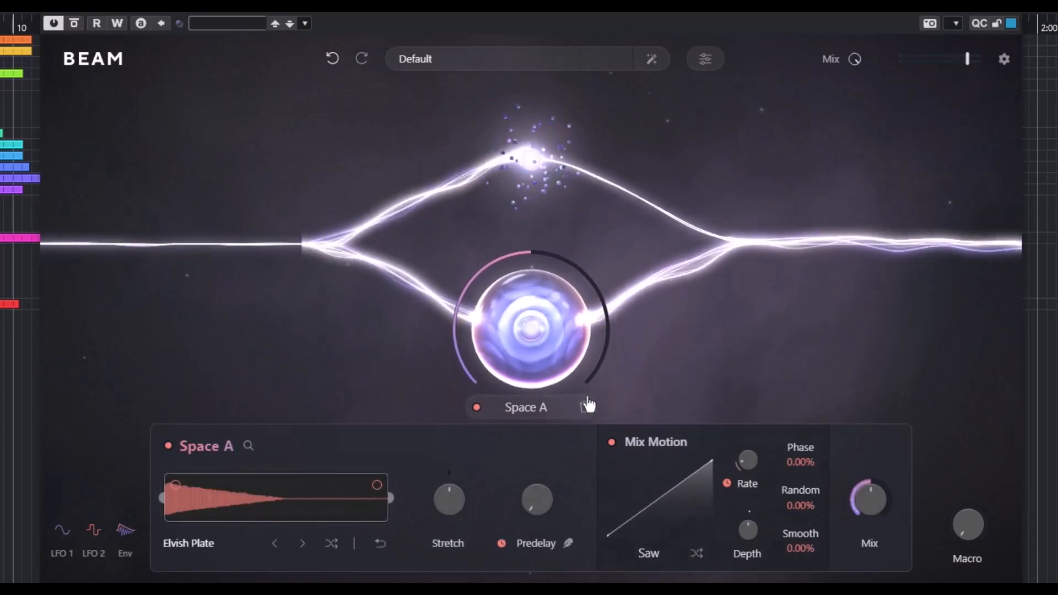
click(586, 407)
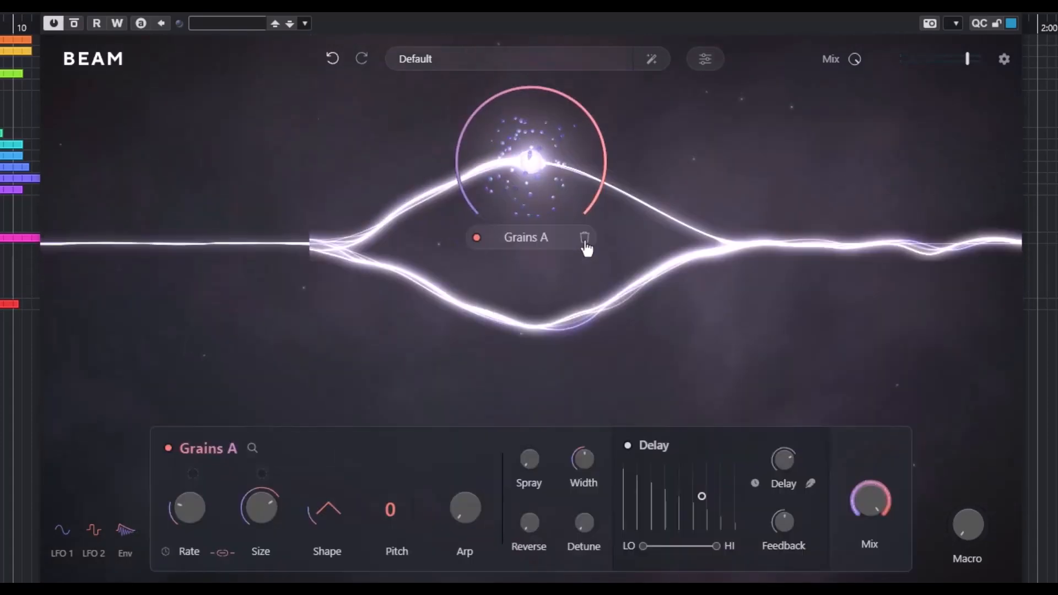
click(586, 242)
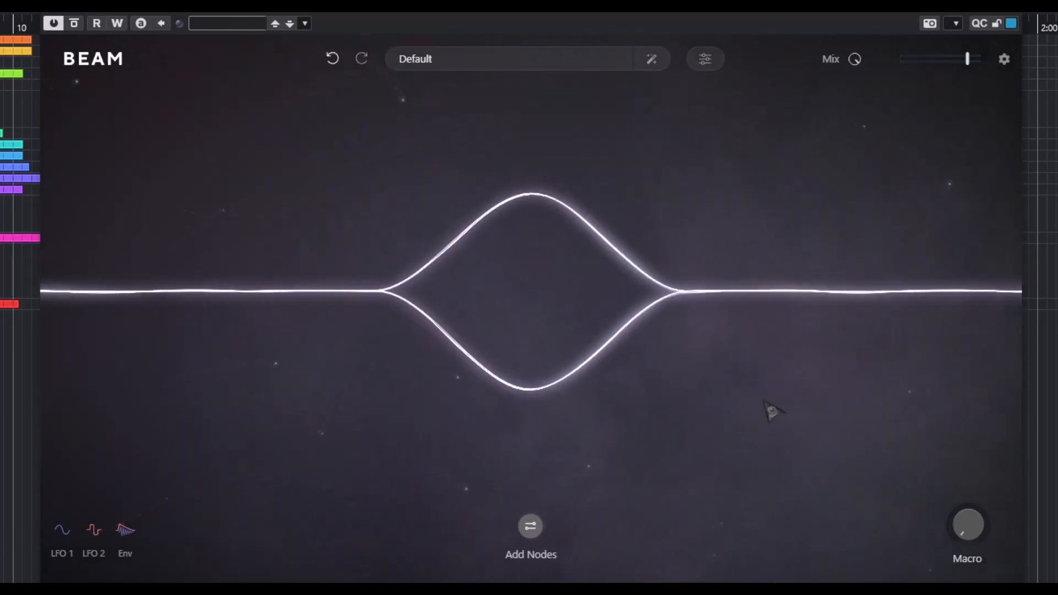
Step: Remove the parallel split so that the signal runs through a single path
click(573, 212)
click(678, 268)
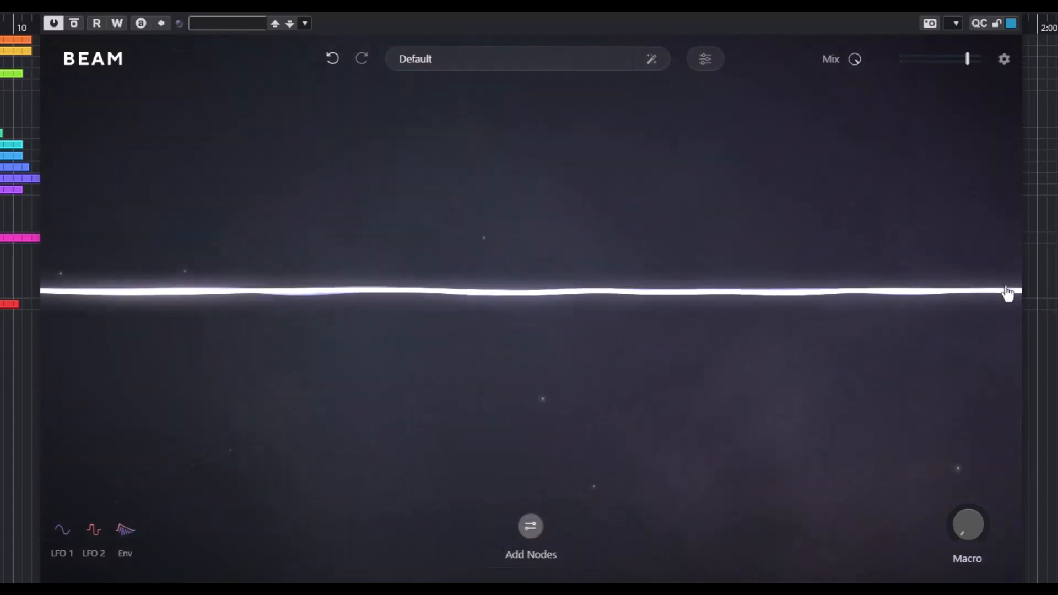
Step: Split the single signal path into two parallel branches again and merge them back into one
click(1018, 296)
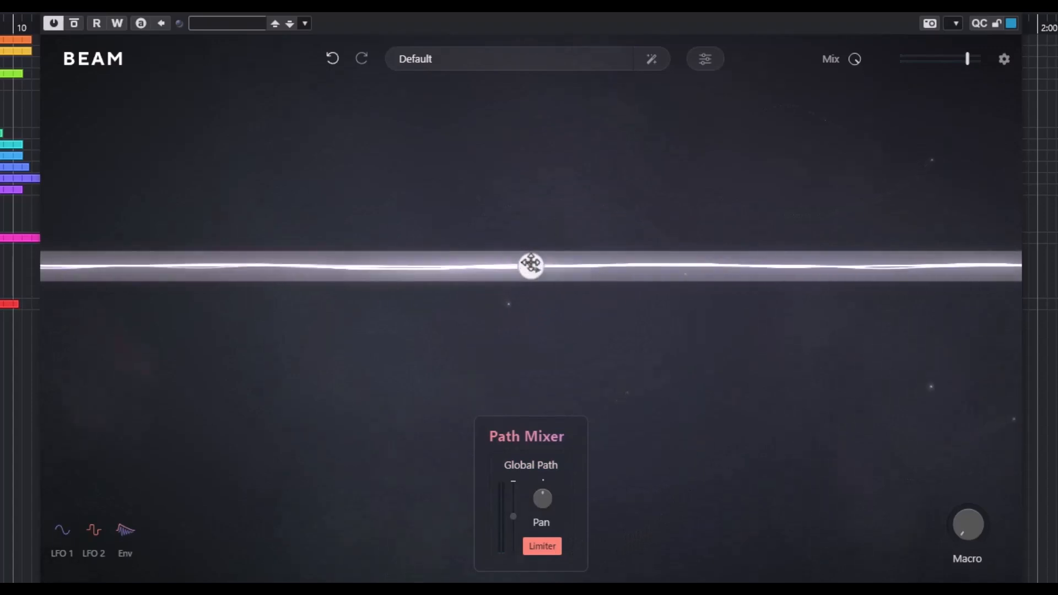
drag(627, 248, 618, 261)
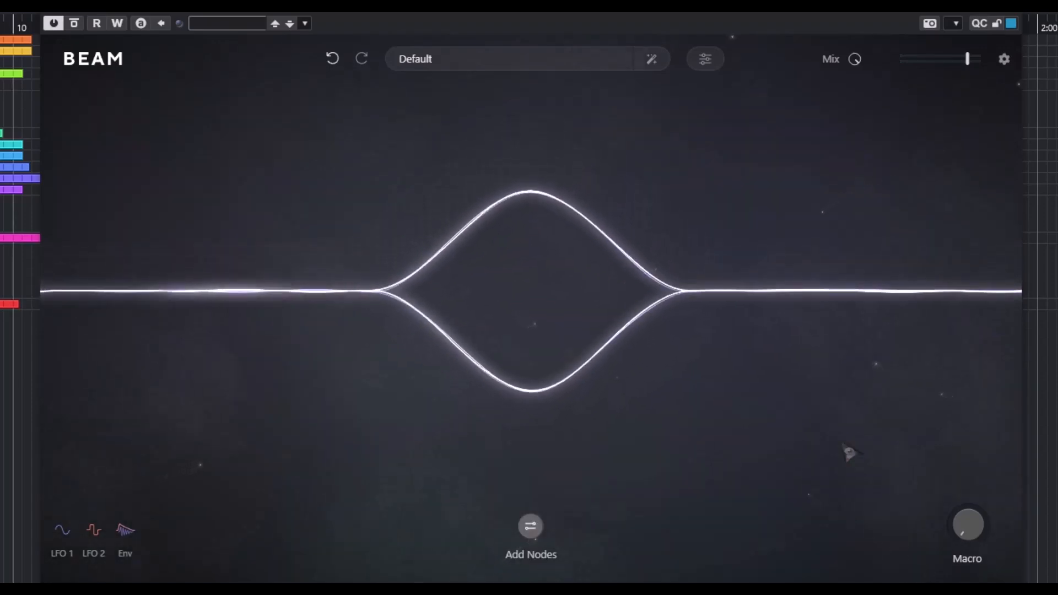
click(44, 297)
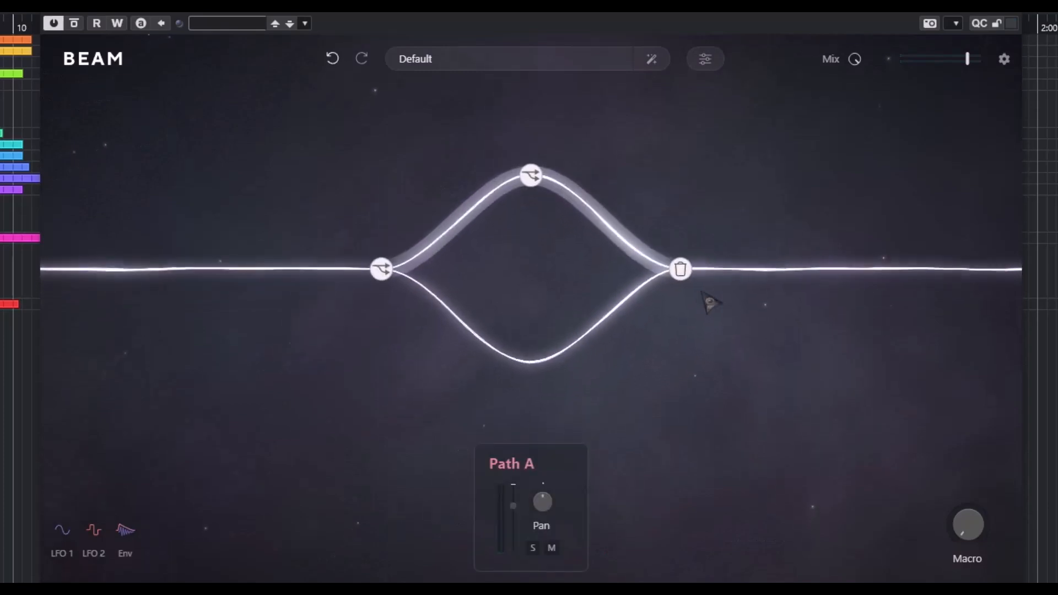
click(678, 268)
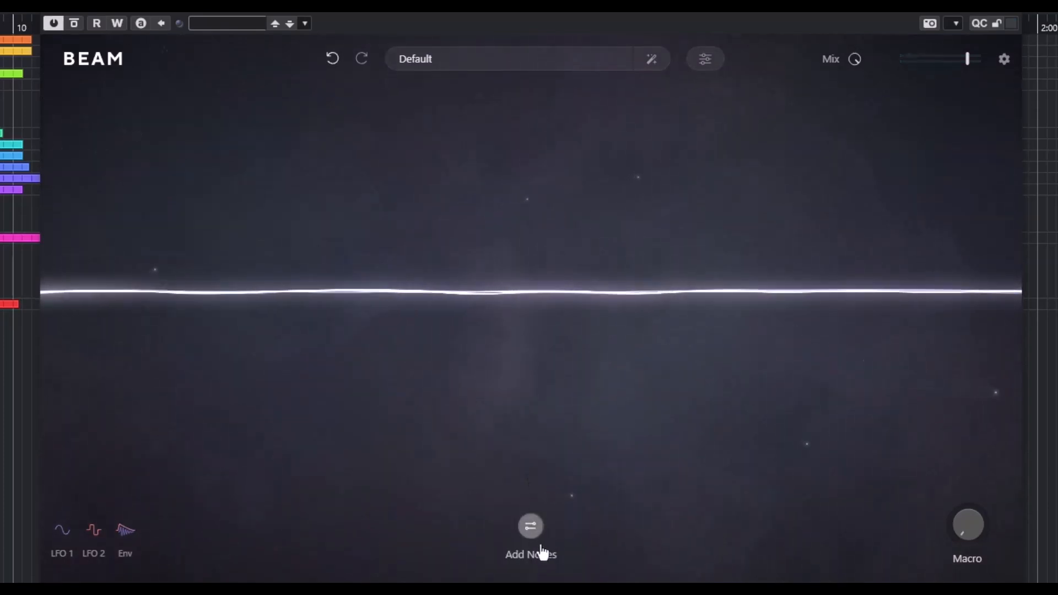
Step: Add a Grains node to the signal path and open its parameters
click(529, 529)
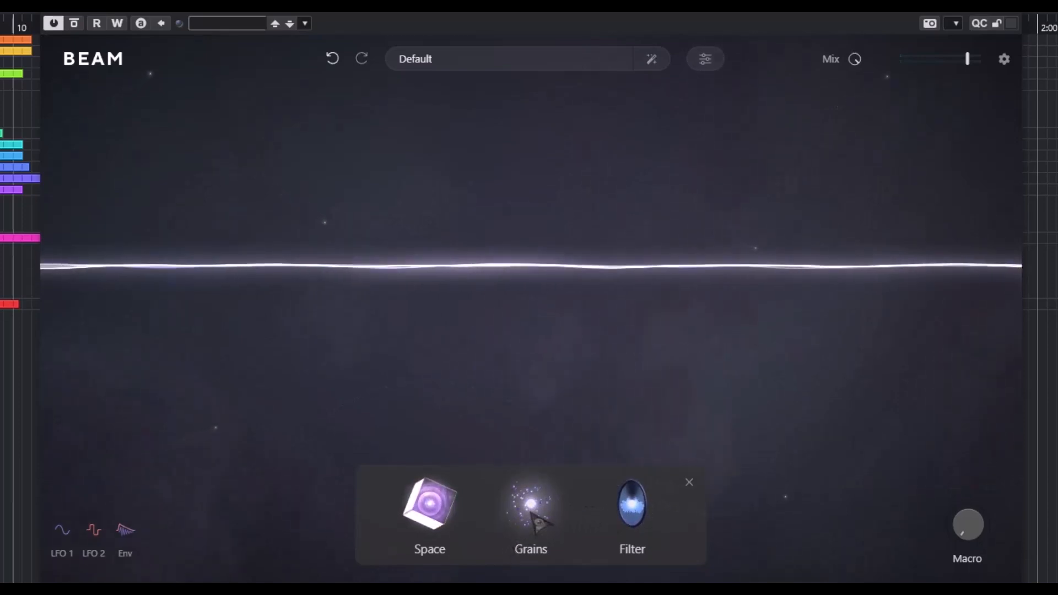
drag(528, 485, 551, 290)
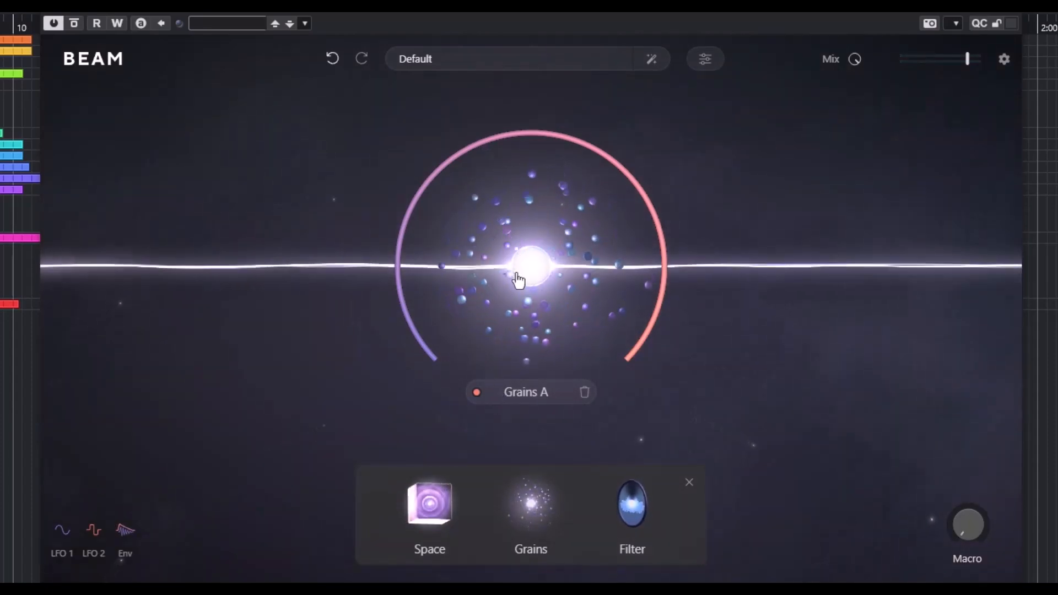
click(534, 290)
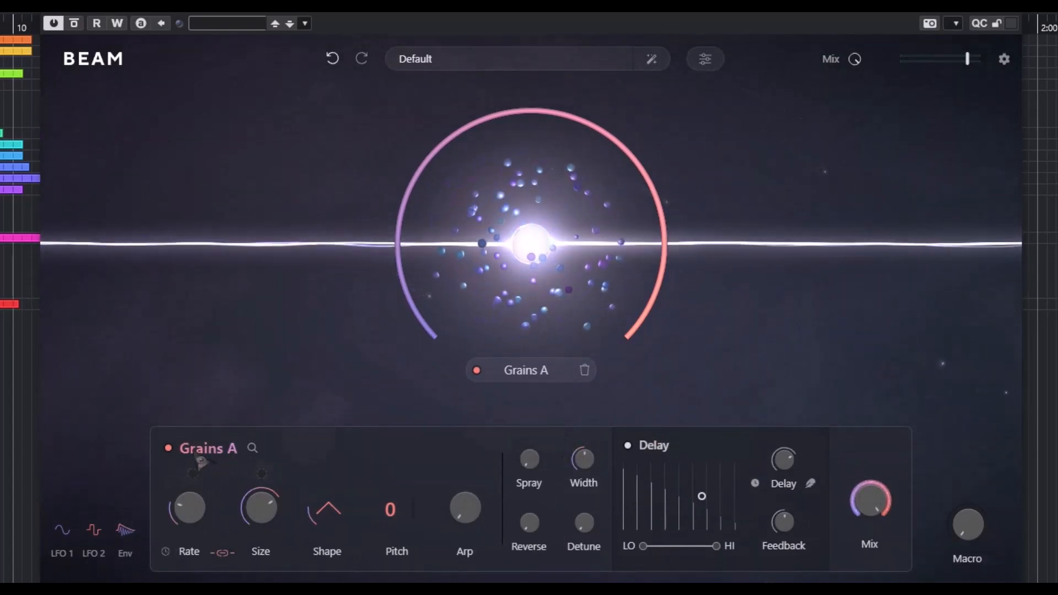
Step: Audition Grains presets such as Chordance, Aether, Accompaniment and Discordance, load Glimmer and close the preset browser
click(253, 448)
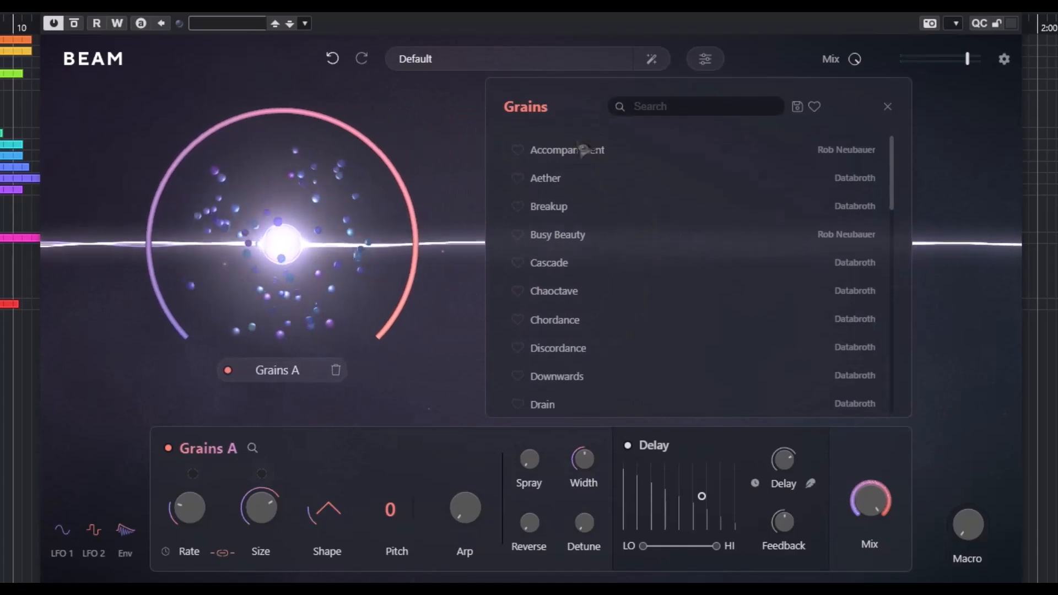
click(596, 321)
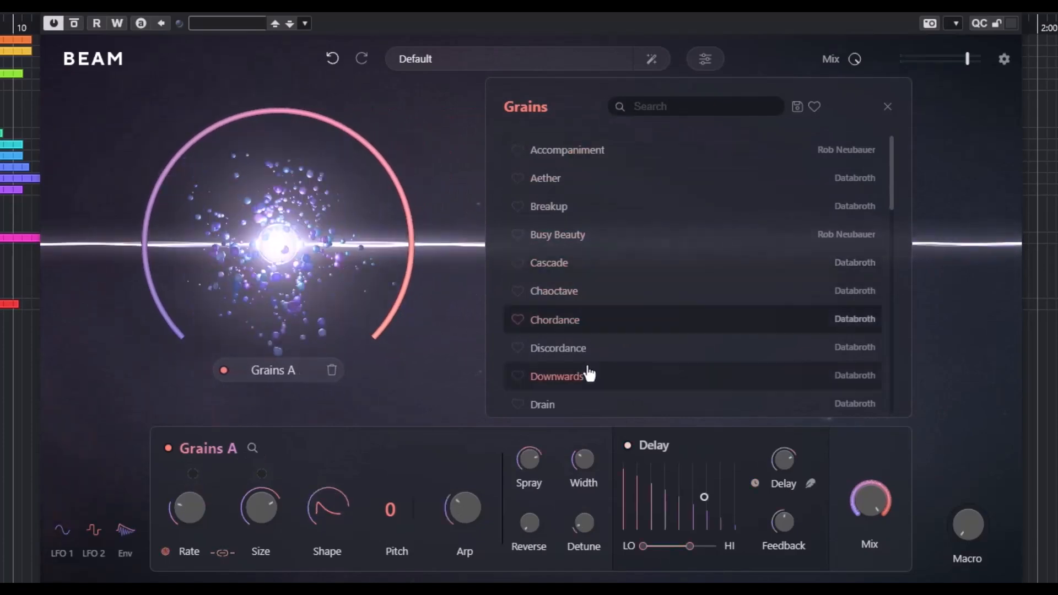
click(588, 376)
click(584, 183)
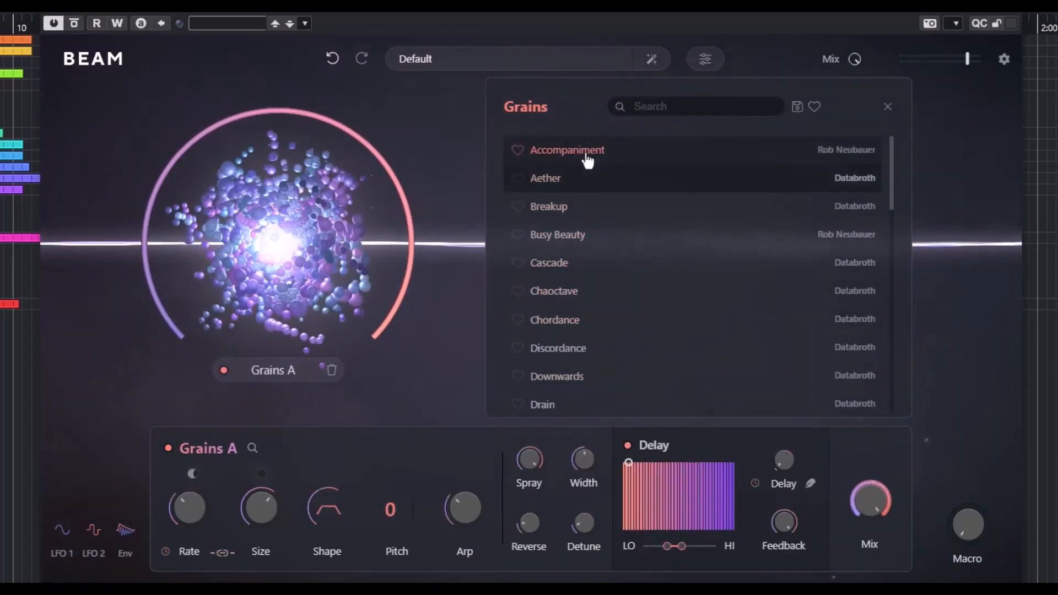
click(586, 159)
scroll(610, 251, down, 3)
scroll(610, 256, down, 1)
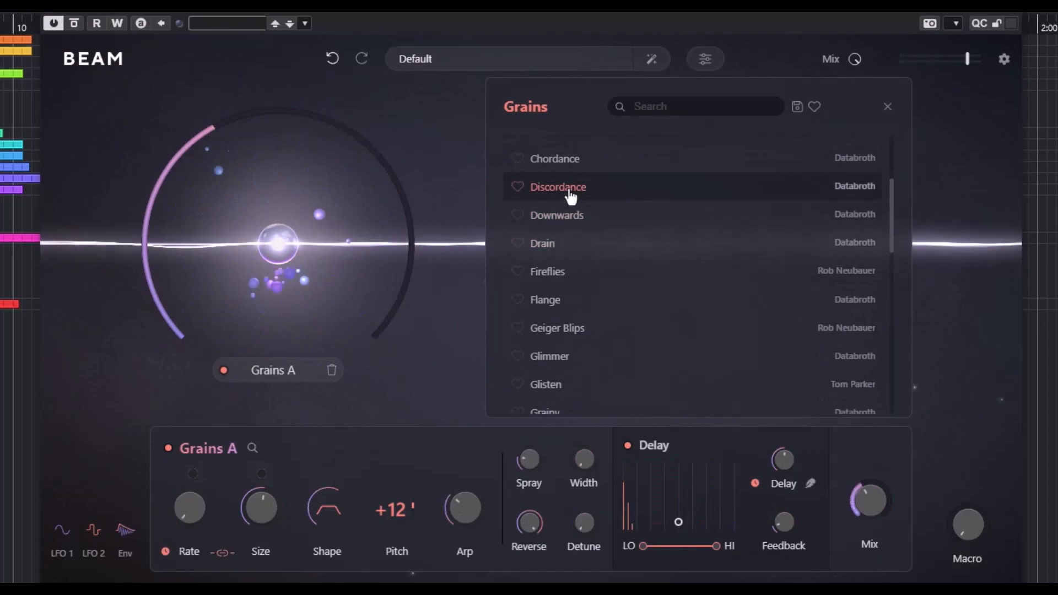
click(568, 215)
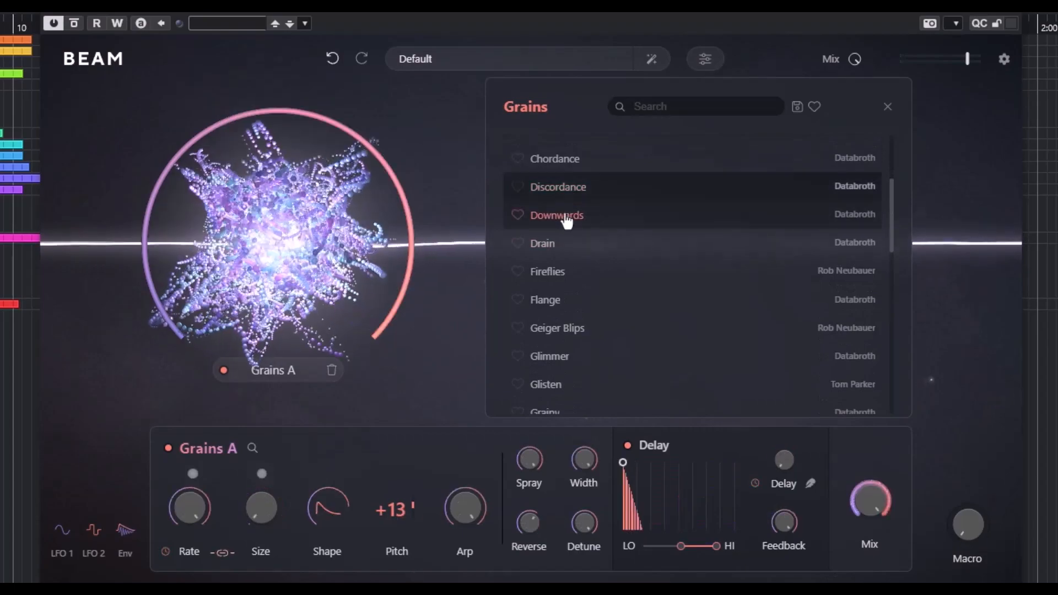
click(576, 270)
click(579, 355)
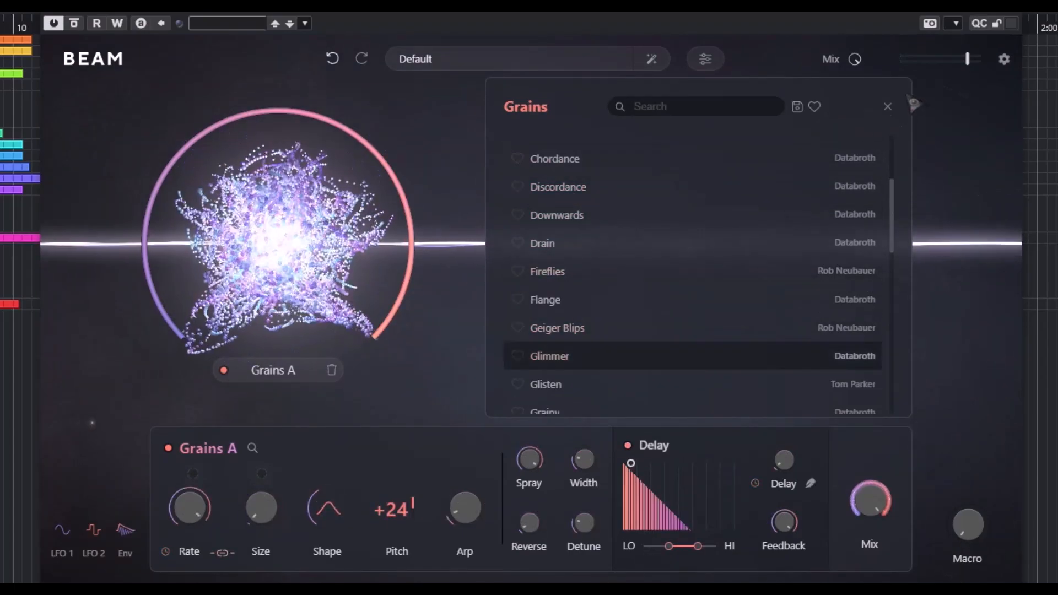
click(889, 106)
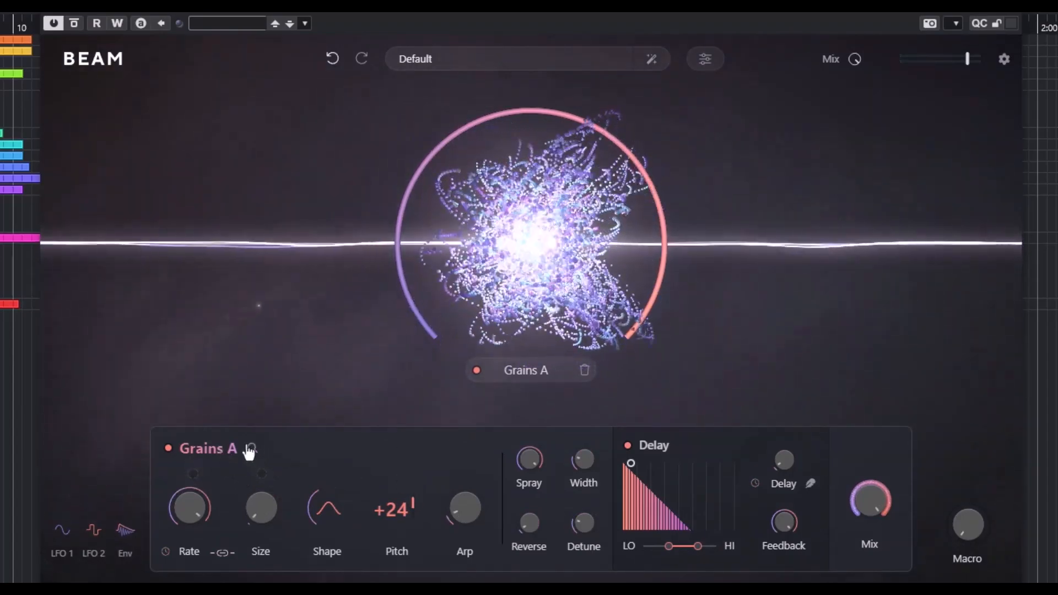
Step: Lower the Grains A Rate and raise the grain Size to about 446 ms, trying the link between both controls
mouse_move(205, 503)
drag(189, 515, 226, 537)
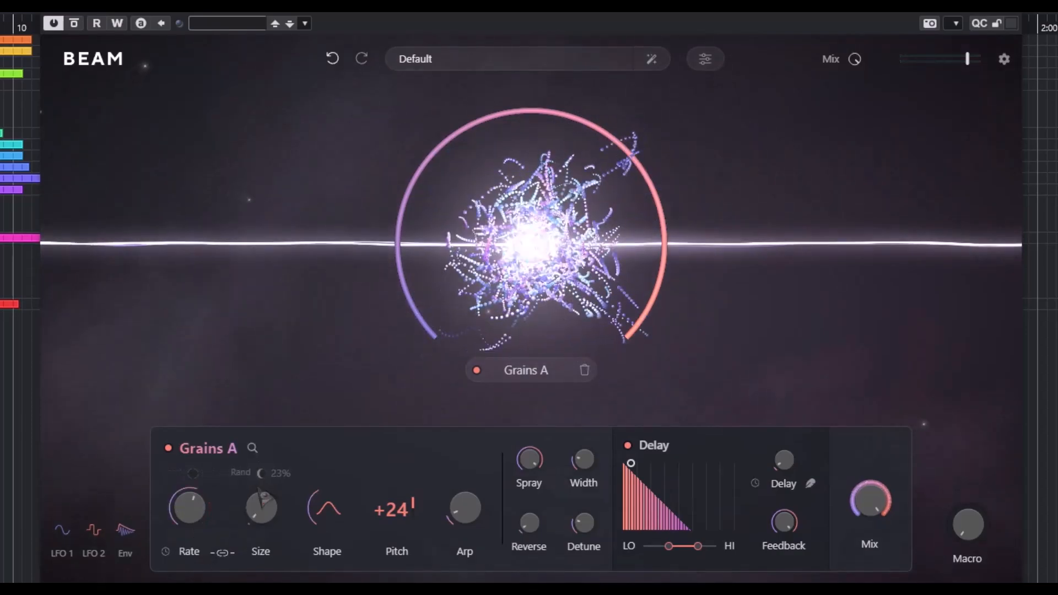
mouse_move(255, 497)
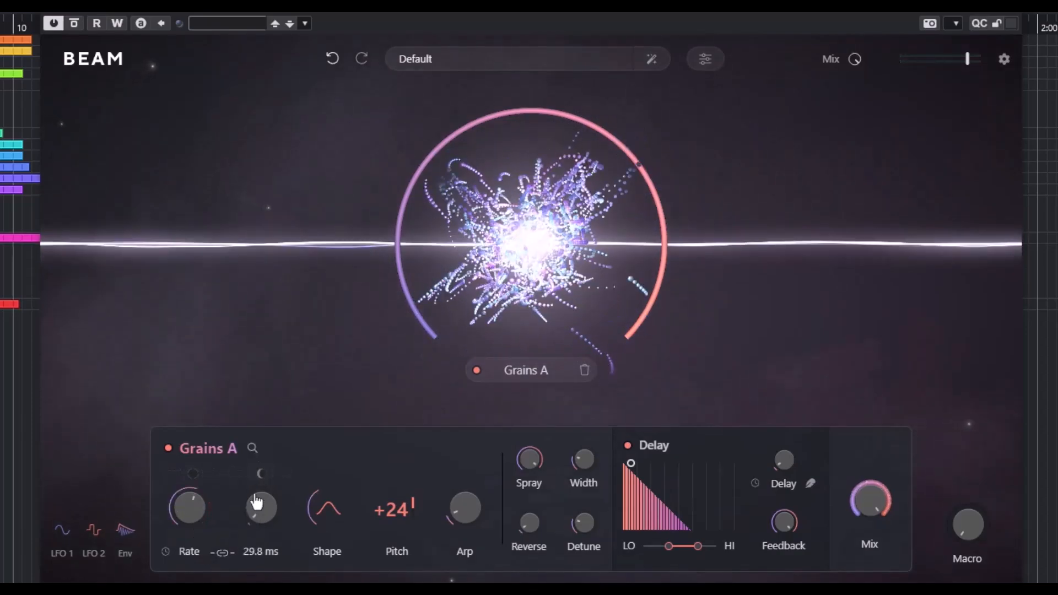
mouse_move(255, 502)
mouse_down()
mouse_move(263, 431)
mouse_move(273, 505)
mouse_up()
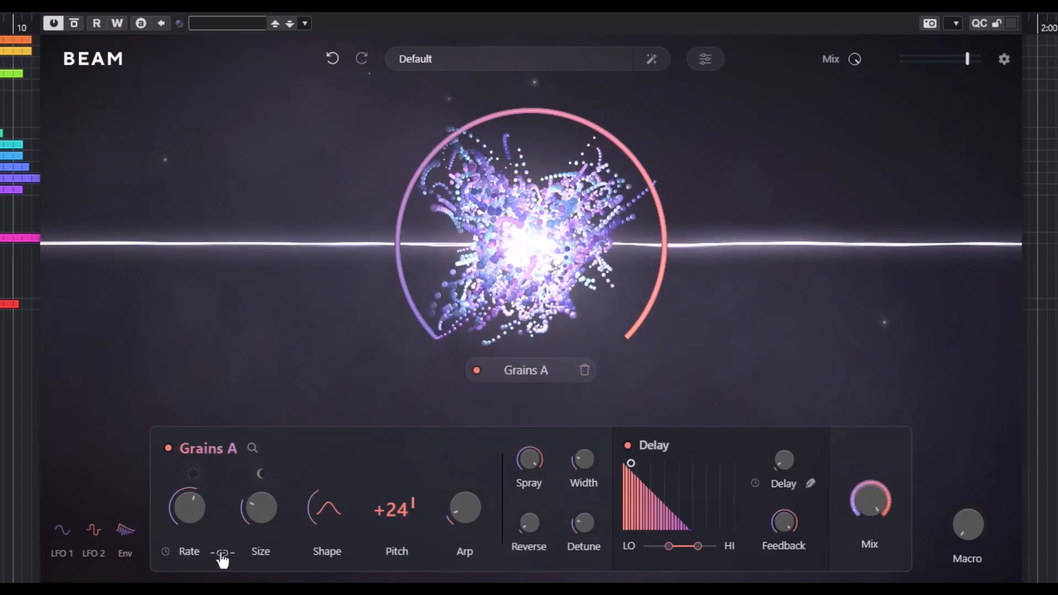
drag(193, 522, 204, 546)
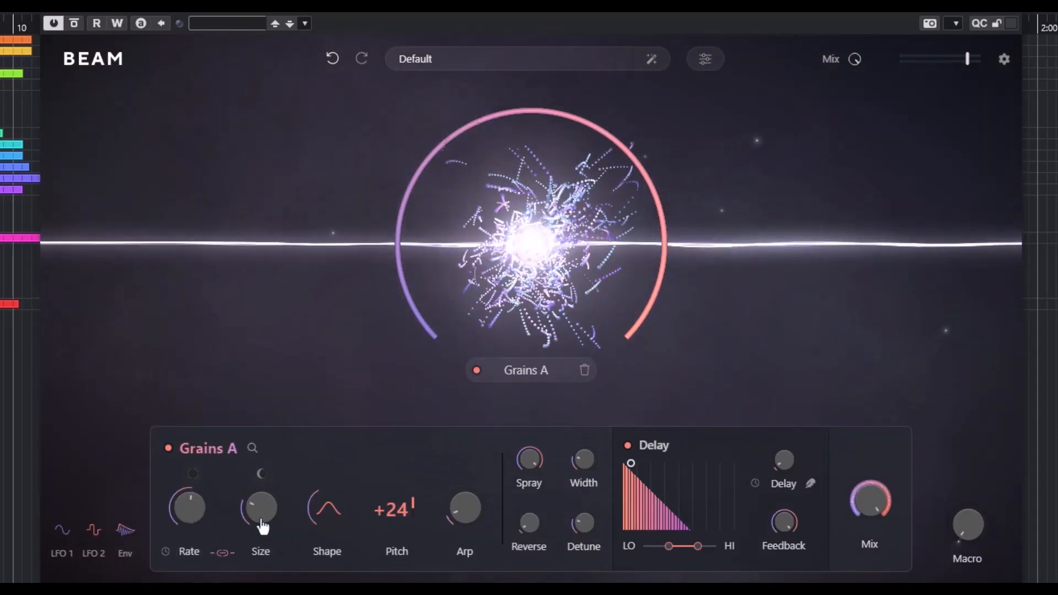
drag(262, 527, 256, 508)
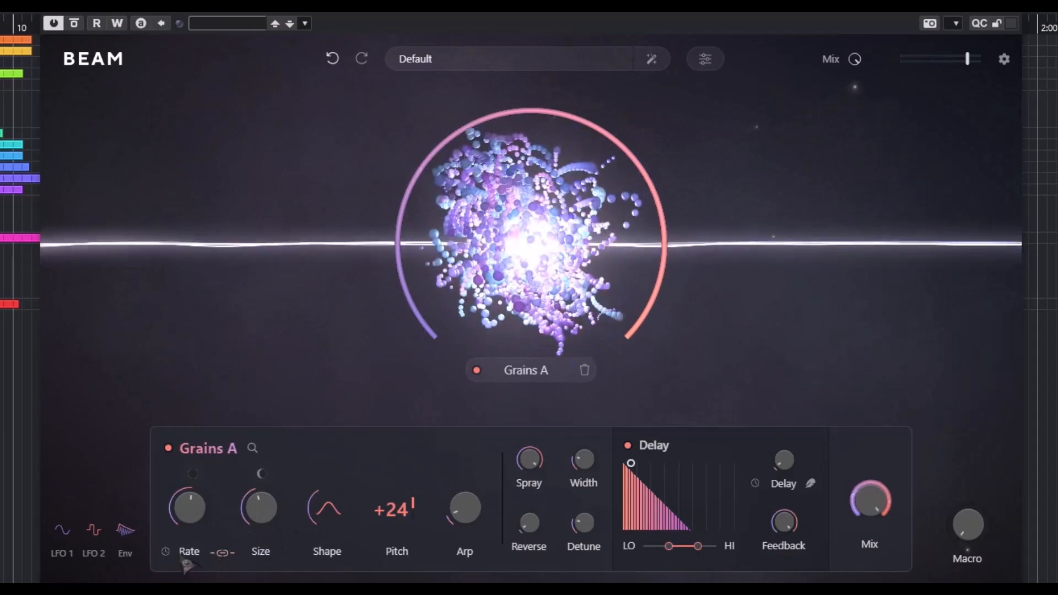
Step: Try tempo sync on the Grains A Rate and return it to free-running at 43.4 Hz
click(165, 551)
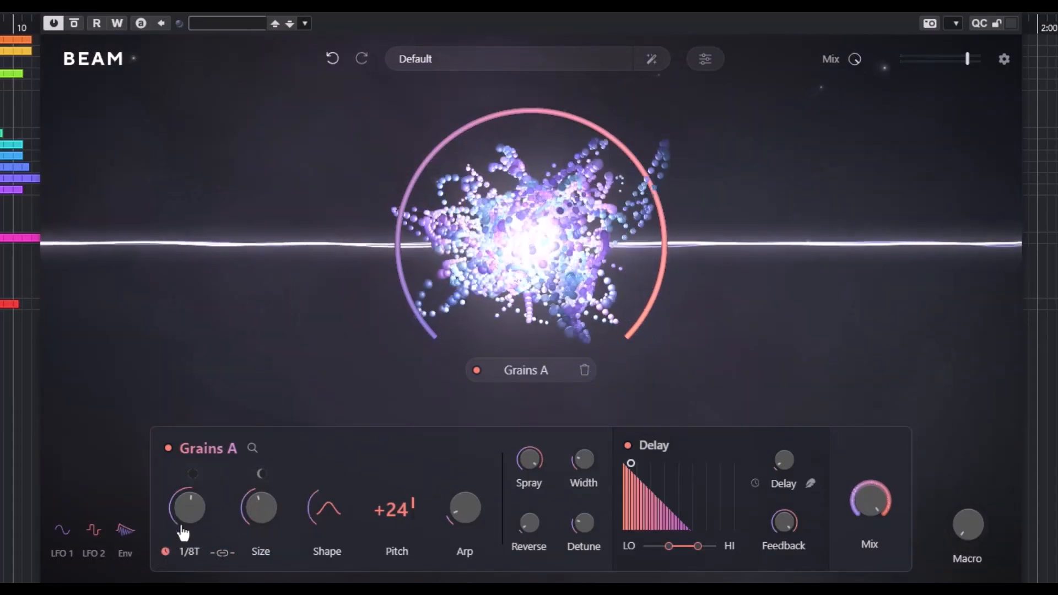
click(165, 552)
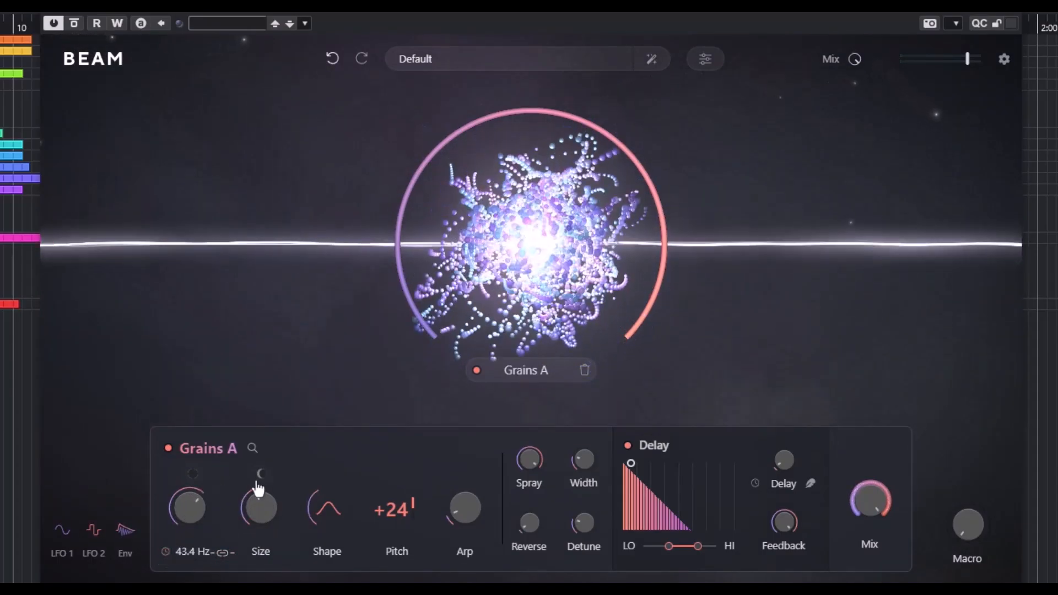
Step: Set the Grains A Size randomization to 85% and raise the Rate randomization
mouse_move(263, 483)
drag(262, 478, 279, 444)
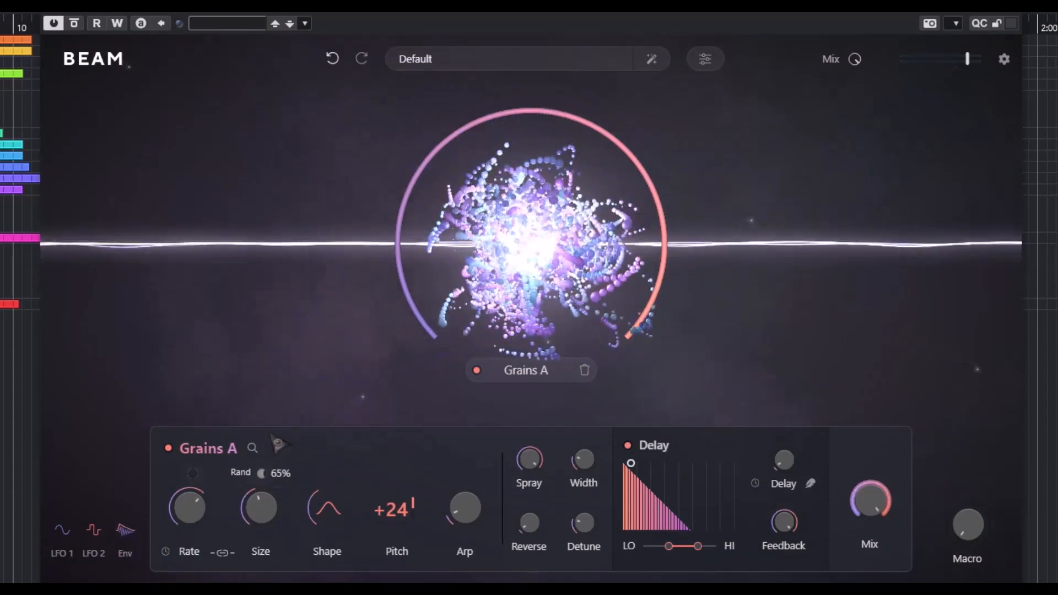
drag(279, 448, 280, 457)
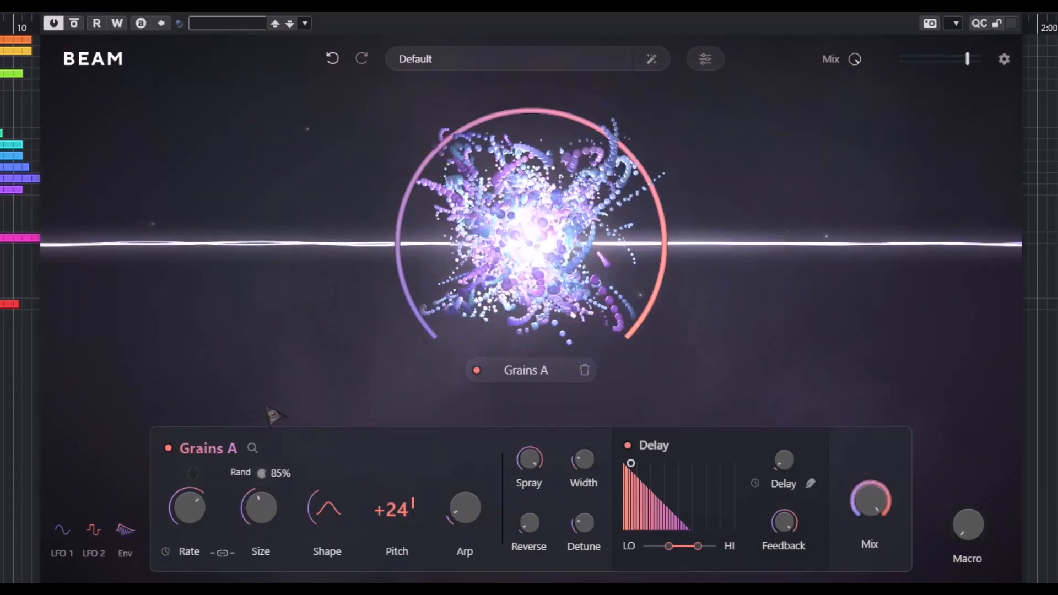
mouse_move(262, 508)
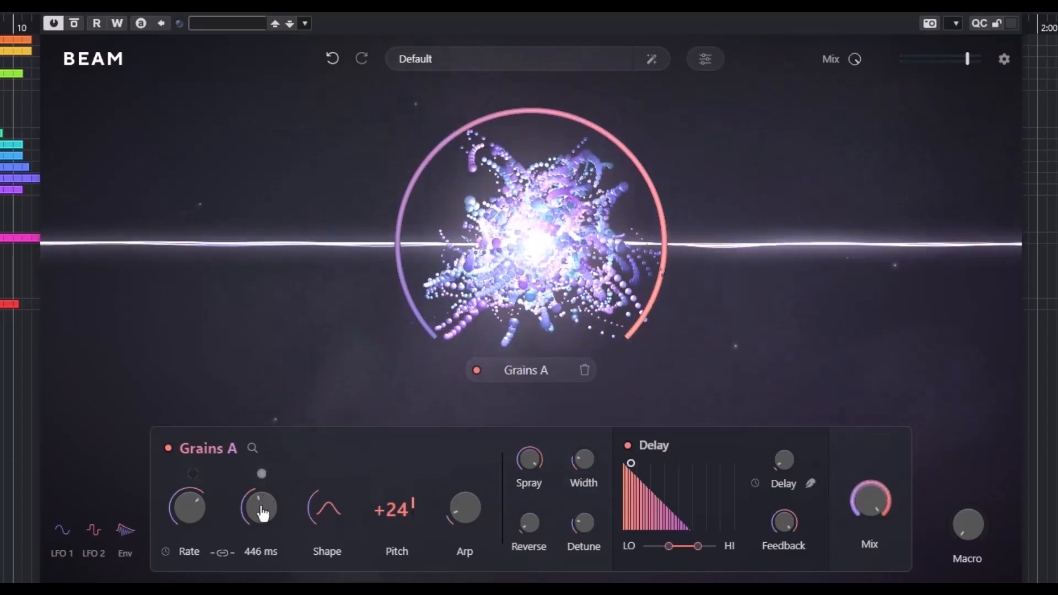
mouse_move(193, 480)
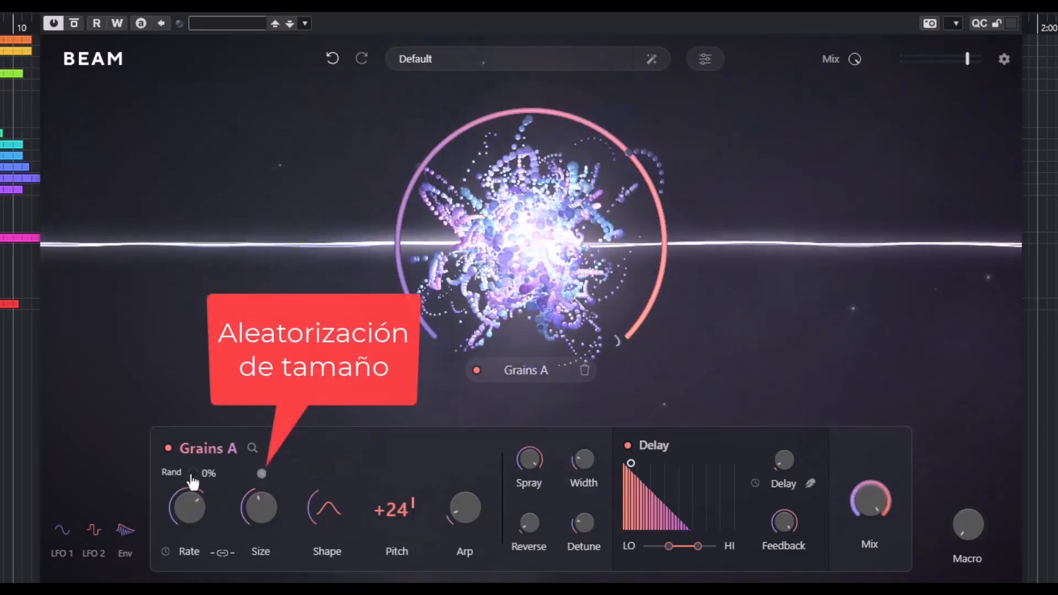
drag(193, 482, 205, 429)
mouse_move(262, 484)
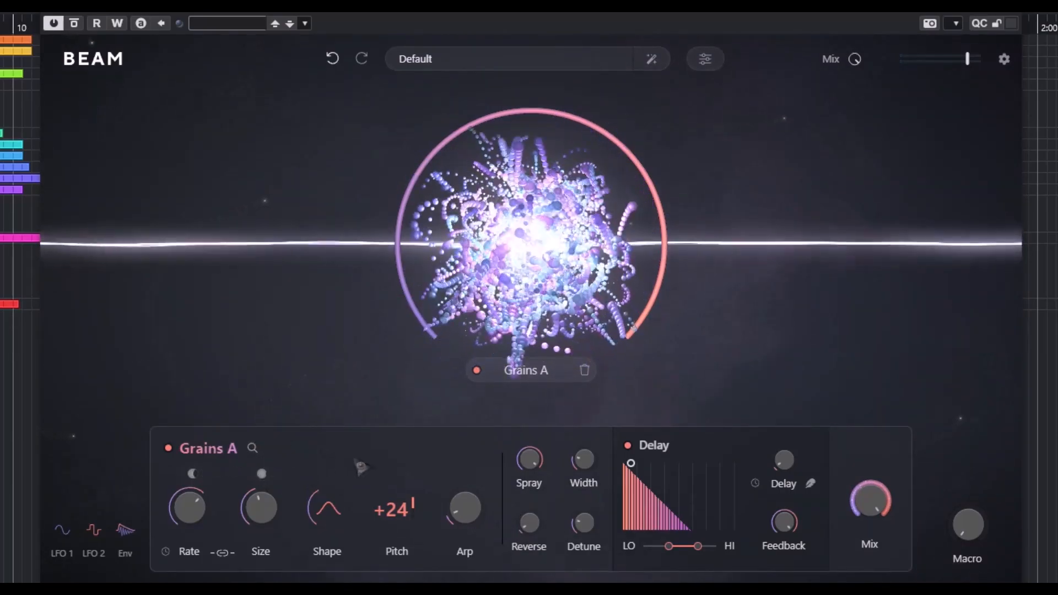
Step: Skew the Grains A Shape toward a late peak and raise the Arp control after trying it at Off
drag(325, 528, 334, 470)
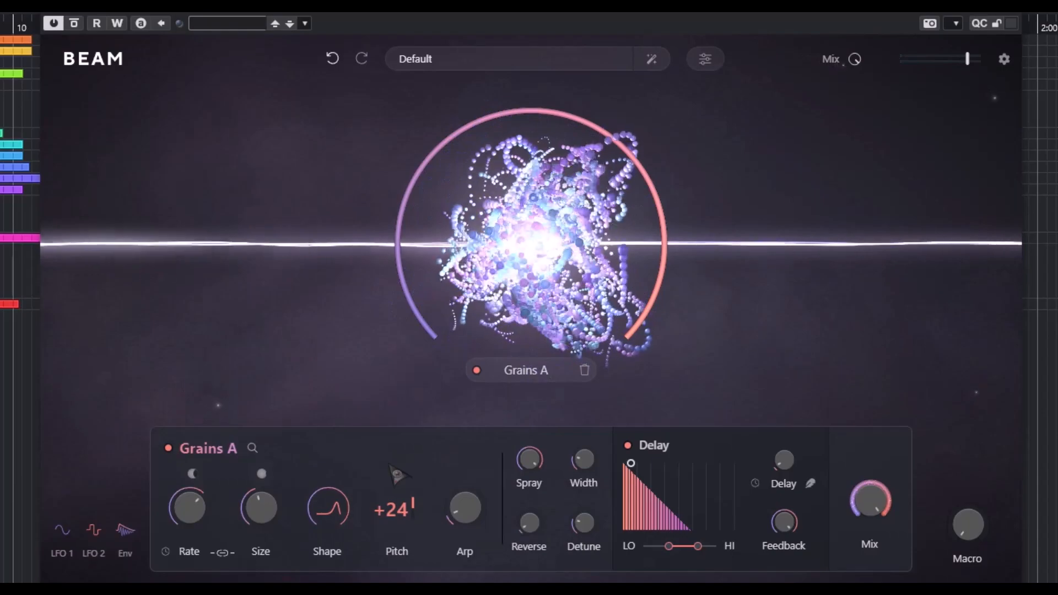
drag(398, 477, 395, 503)
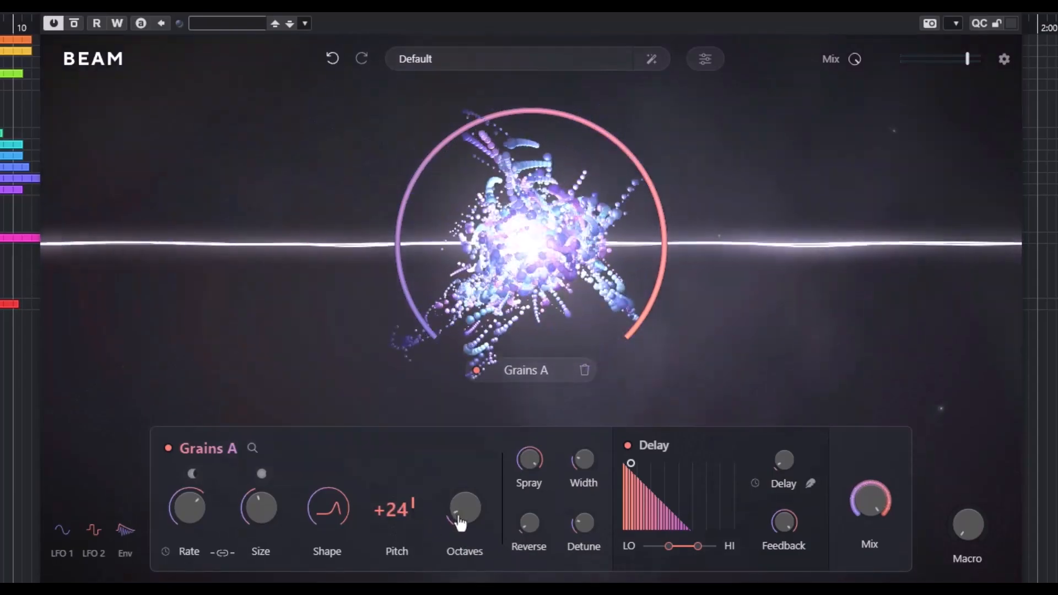
mouse_move(461, 524)
mouse_down()
mouse_move(461, 475)
mouse_move(462, 537)
mouse_up()
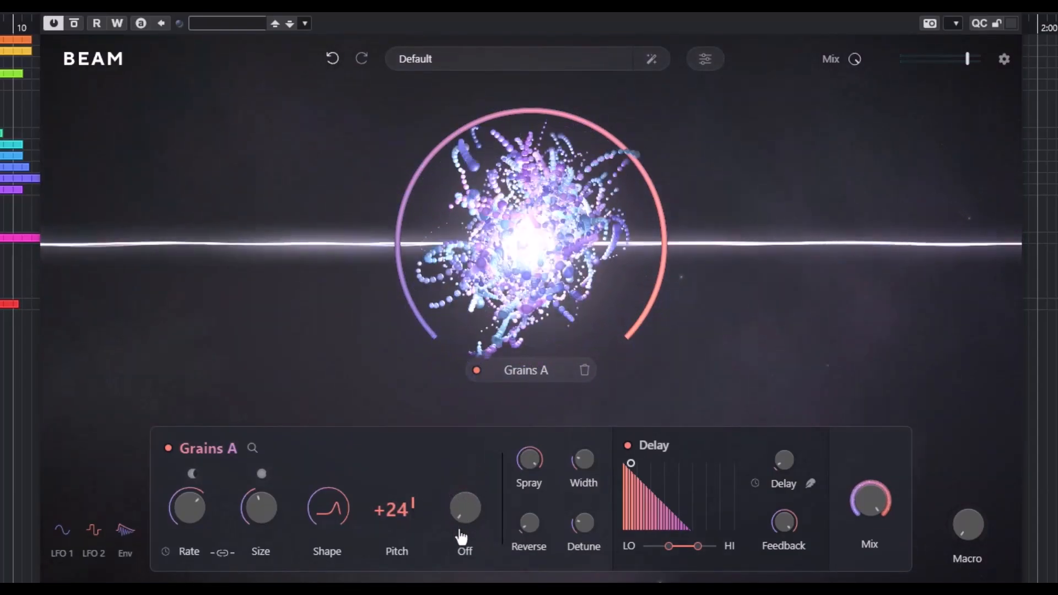
drag(462, 531, 466, 459)
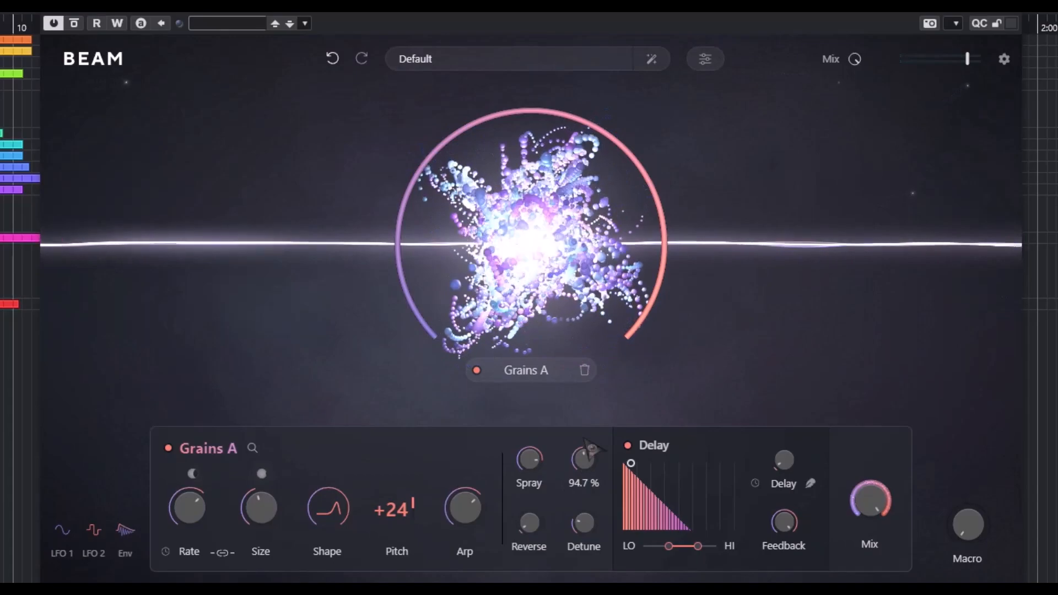
Step: Lower the Grains A Width from its high setting and raise the Reverse amount
drag(584, 426, 583, 464)
drag(529, 523, 530, 469)
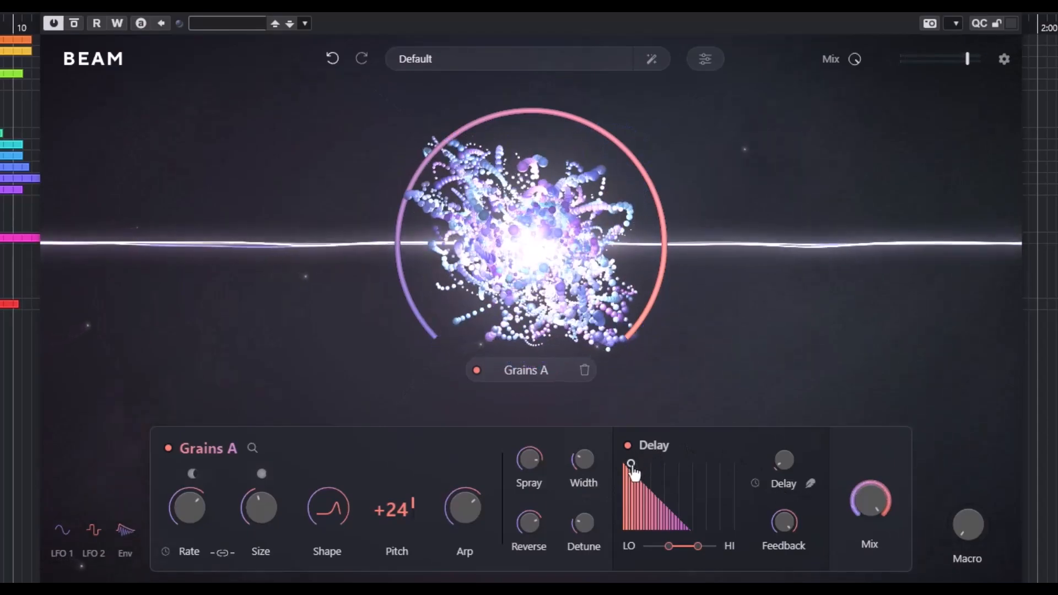
Step: Lengthen the Grains A Delay time, set its Feedback to about 95.6% and enable tempo sync for the delay
drag(633, 467, 732, 485)
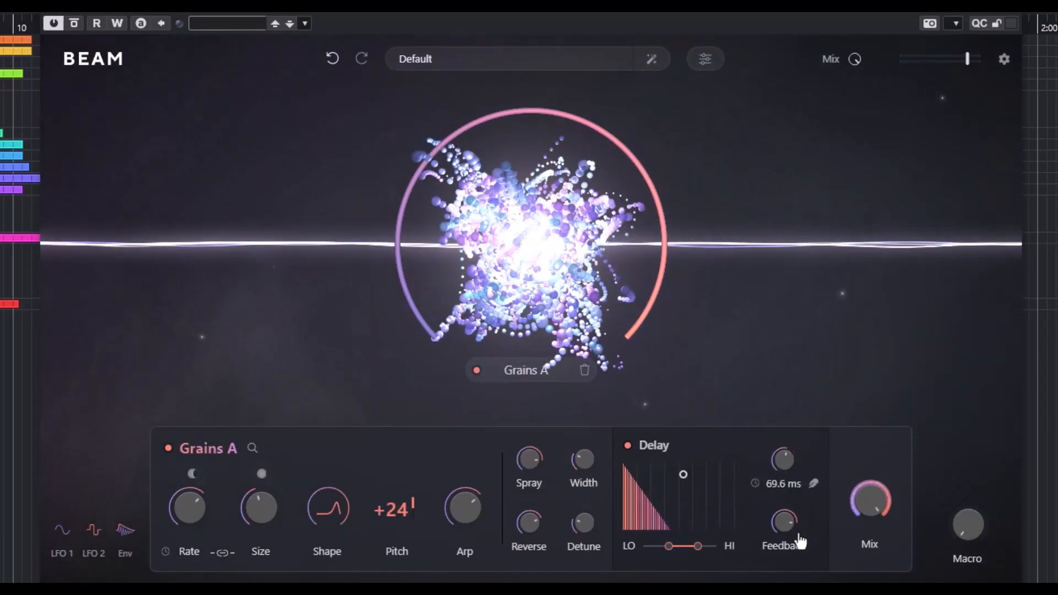
drag(795, 398, 797, 388)
mouse_move(779, 525)
mouse_down()
mouse_move(797, 574)
mouse_move(796, 524)
mouse_up()
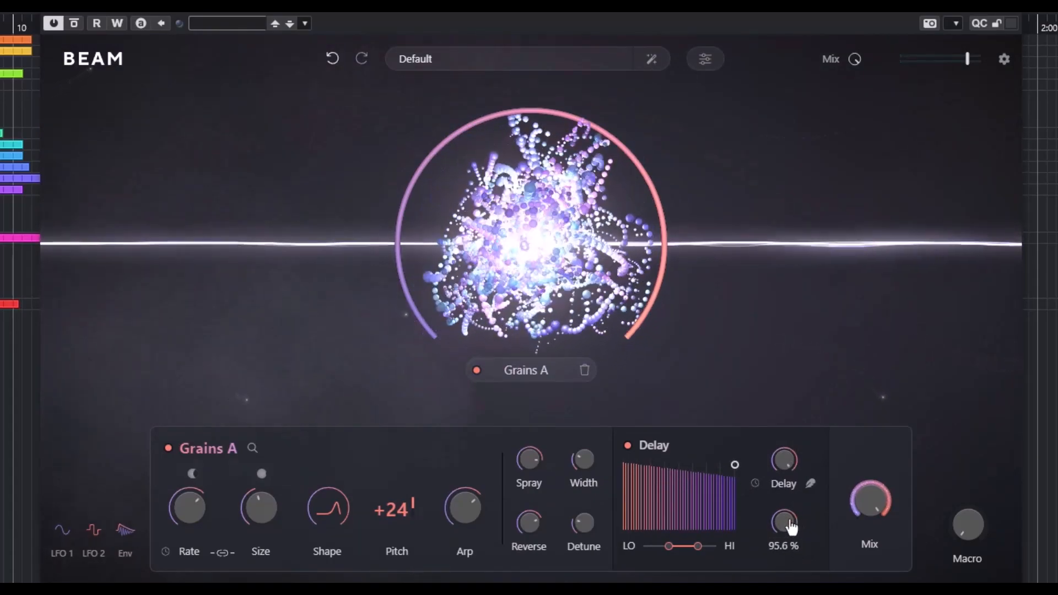
click(757, 485)
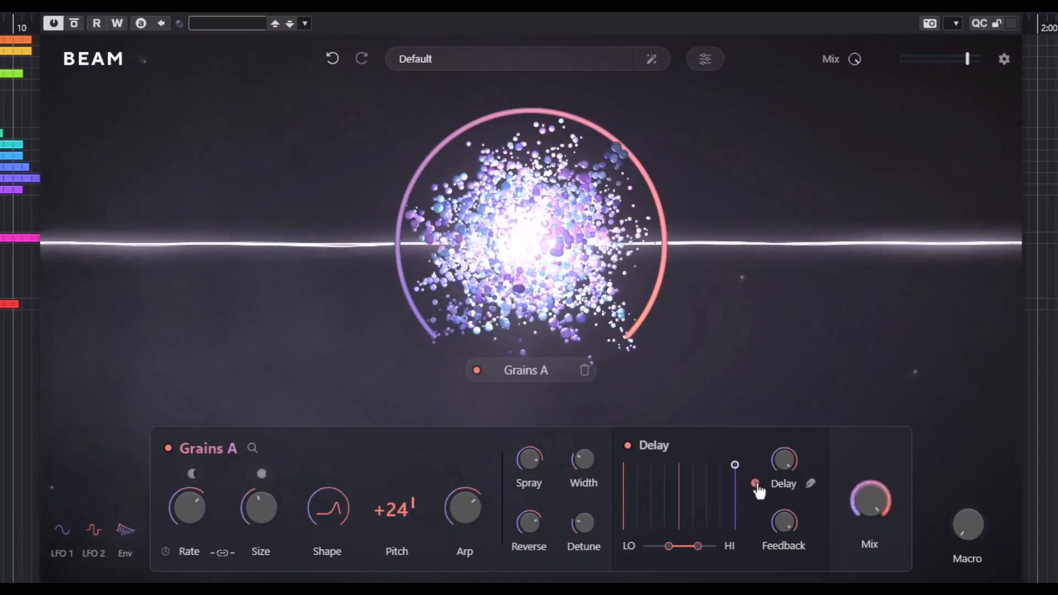
Step: Shorten the Grains A Delay time, turn off its tempo sync and widen the delay's LO–HI frequency range
drag(778, 467, 785, 501)
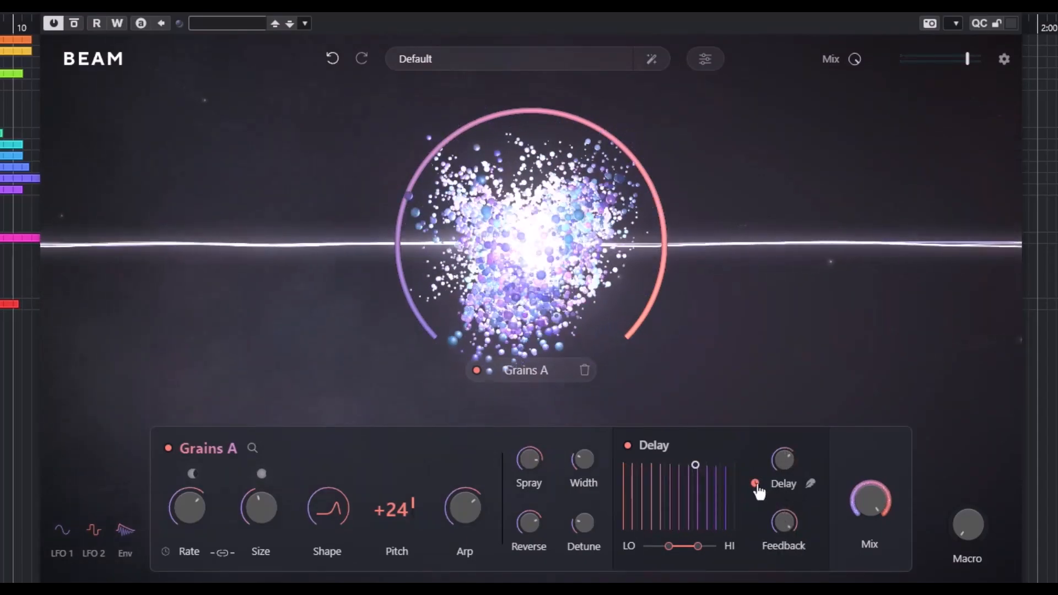
drag(669, 546, 707, 547)
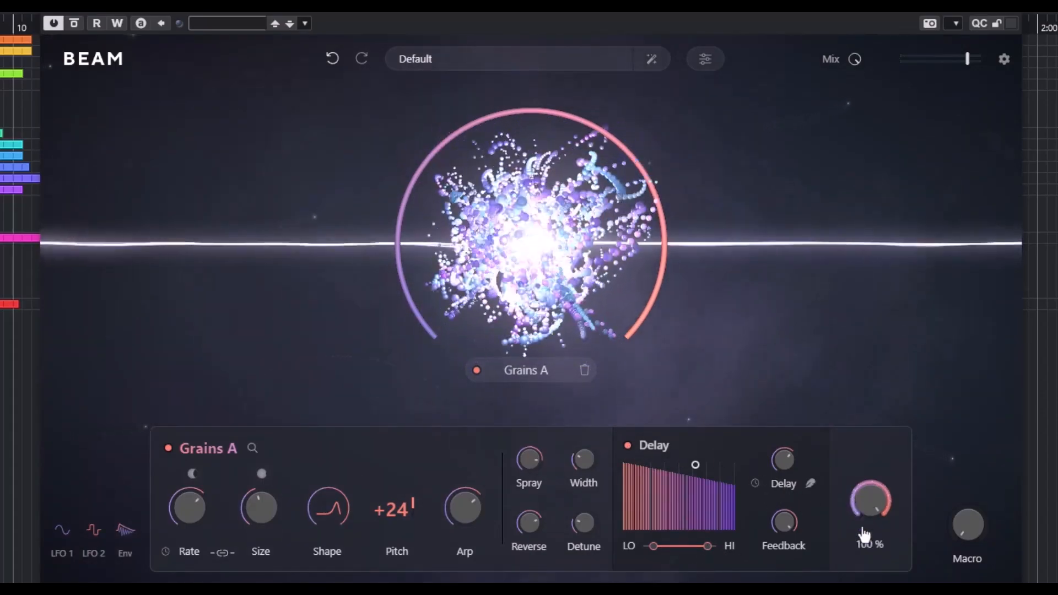
drag(865, 532, 879, 466)
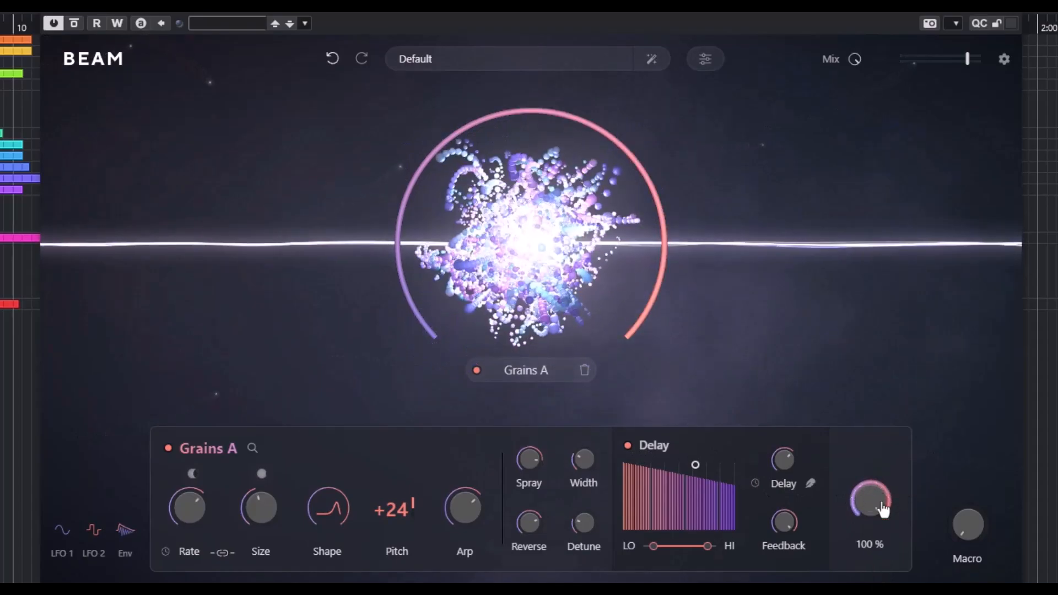
mouse_move(882, 510)
mouse_down()
mouse_move(890, 574)
mouse_move(874, 521)
mouse_move(881, 478)
mouse_up()
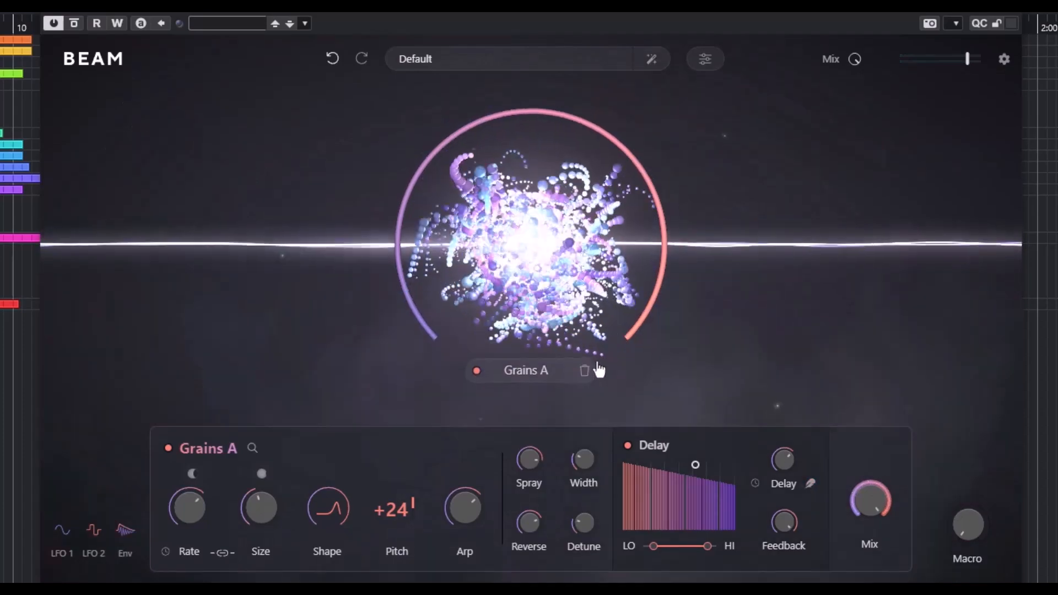
Step: Replace the Grains A node with a Space node on the beam and open its controls
click(585, 373)
click(528, 524)
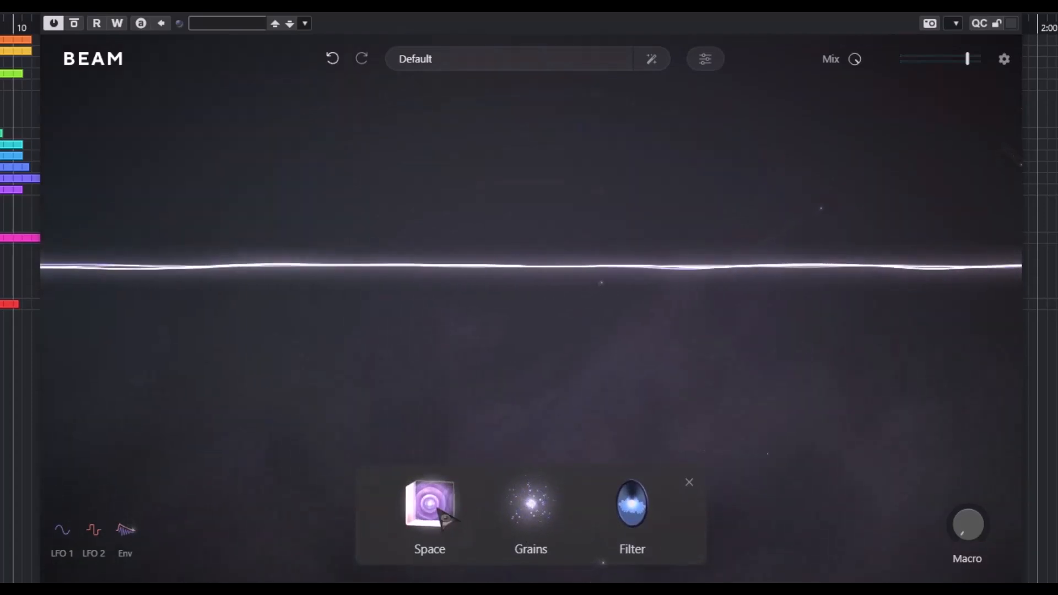
drag(430, 501, 468, 419)
drag(561, 265, 566, 273)
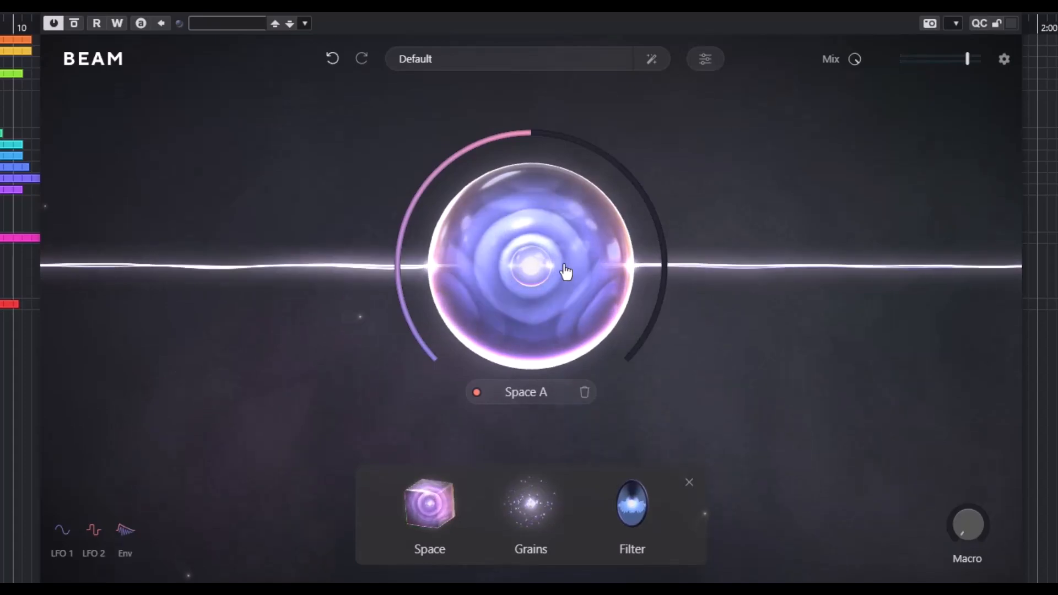
click(527, 267)
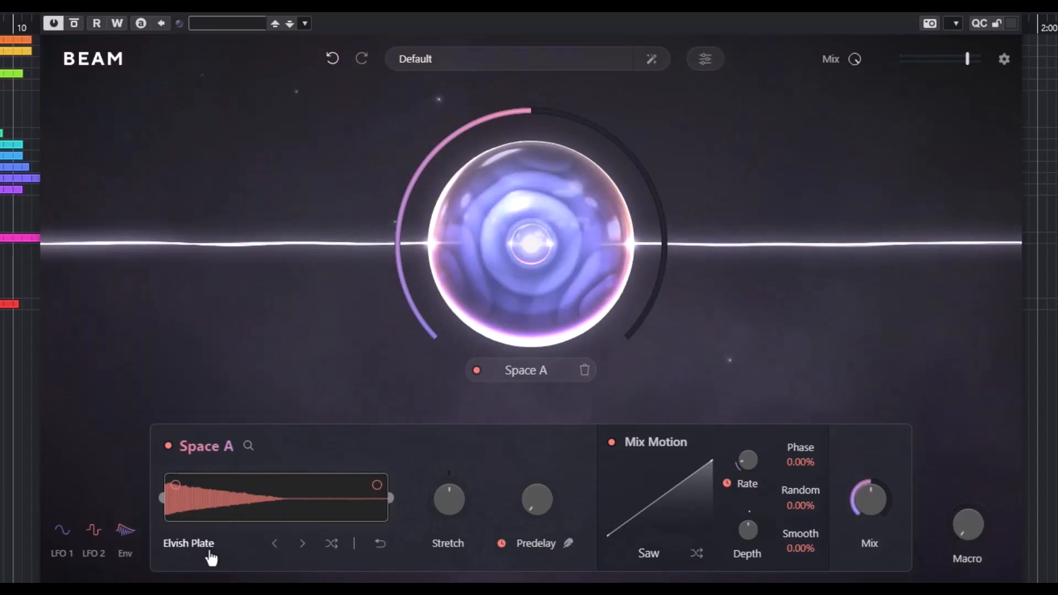
Step: Browse the Spaces library for Space A, load Catching Up, look through the Small Spaces folder and close the library
click(232, 549)
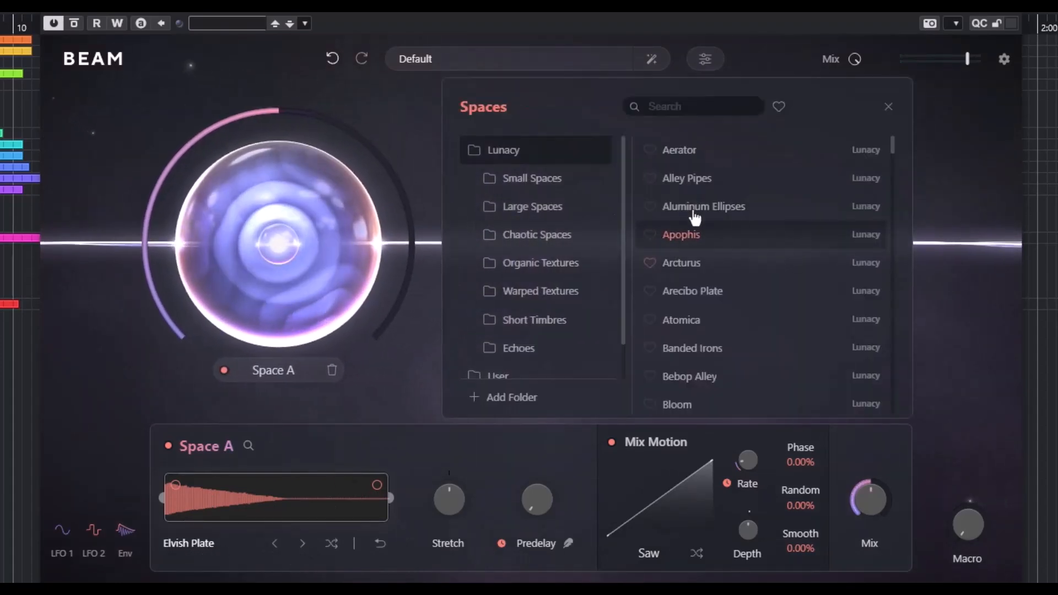
scroll(767, 279, down, 4)
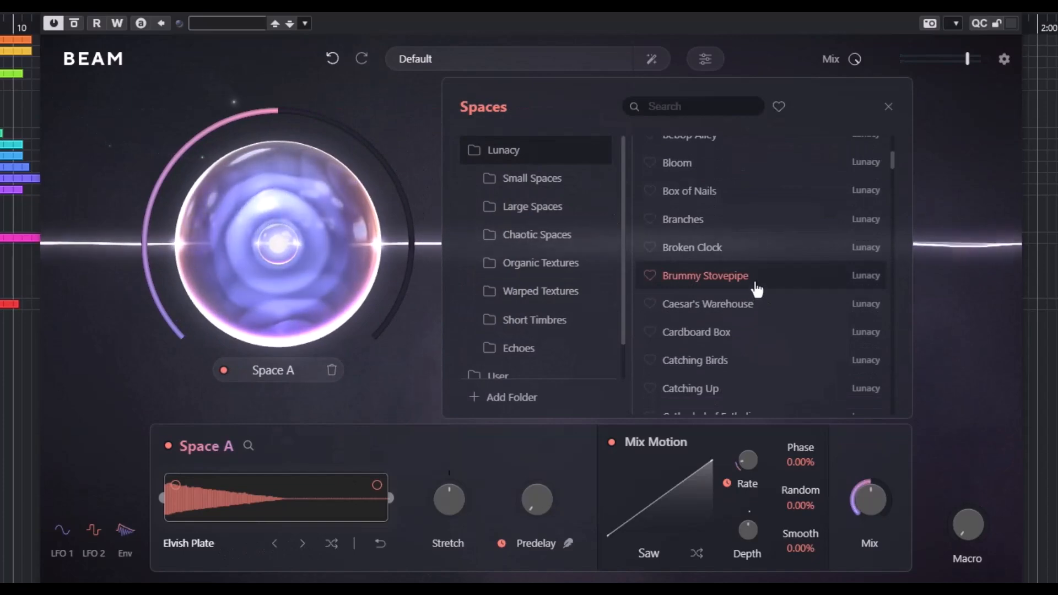
scroll(752, 288, down, 3)
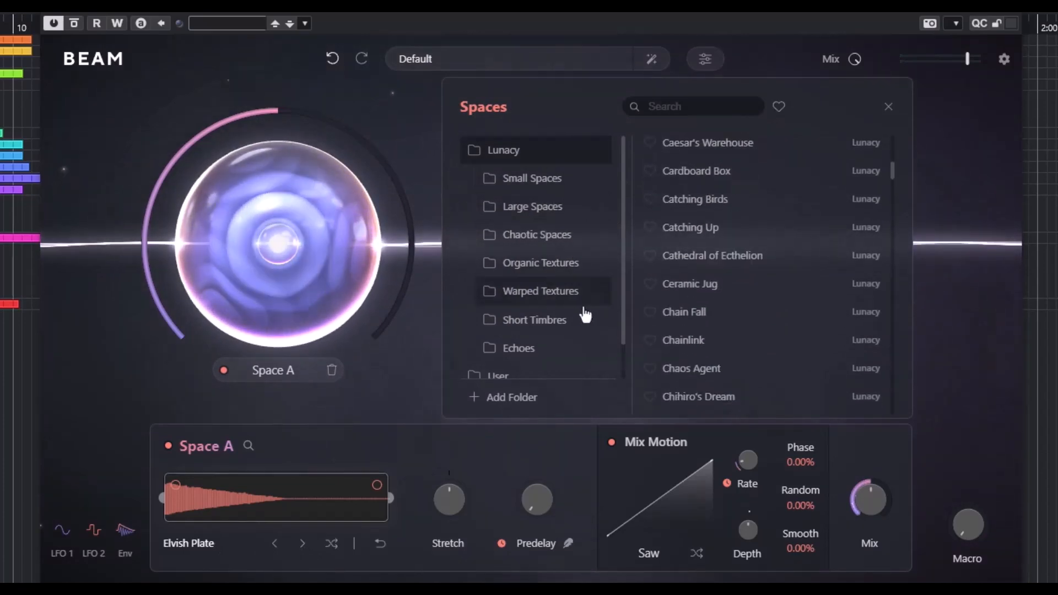
click(698, 228)
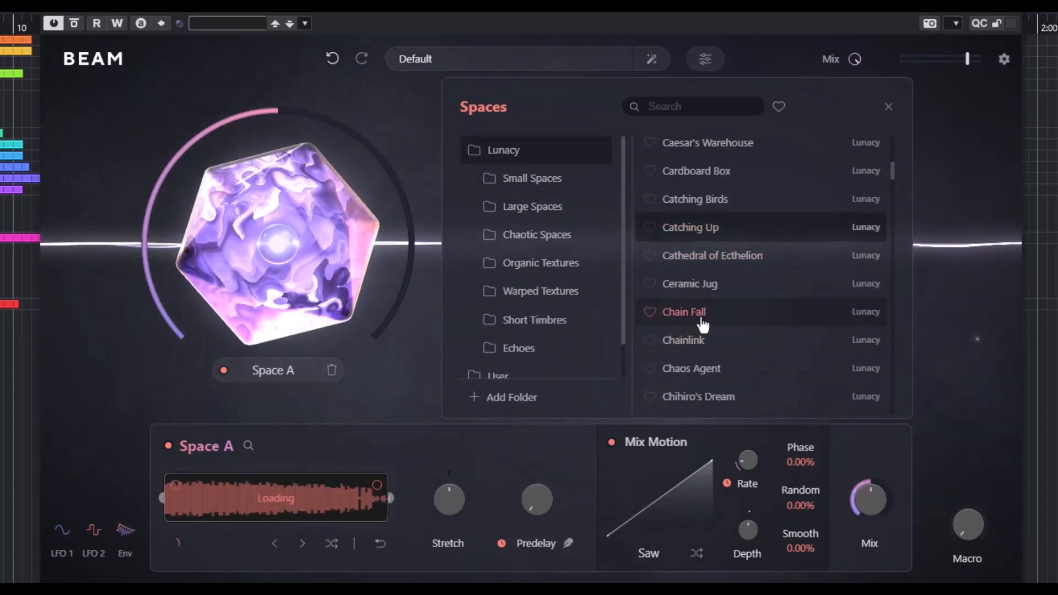
click(496, 179)
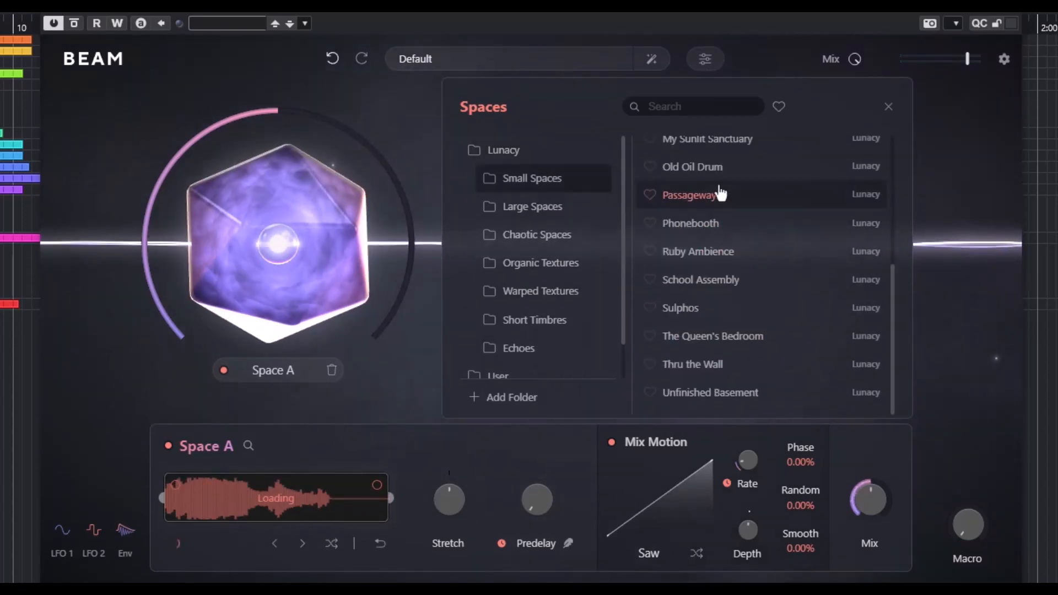
click(959, 184)
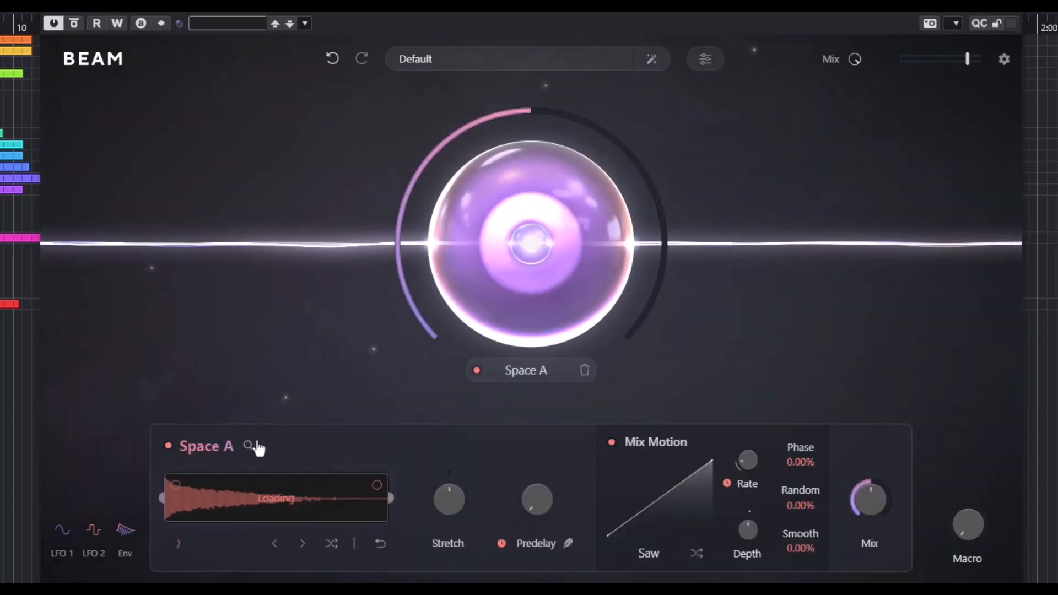
Step: Load a random reversed space into Space A and turn off tempo sync for its Predelay
click(331, 544)
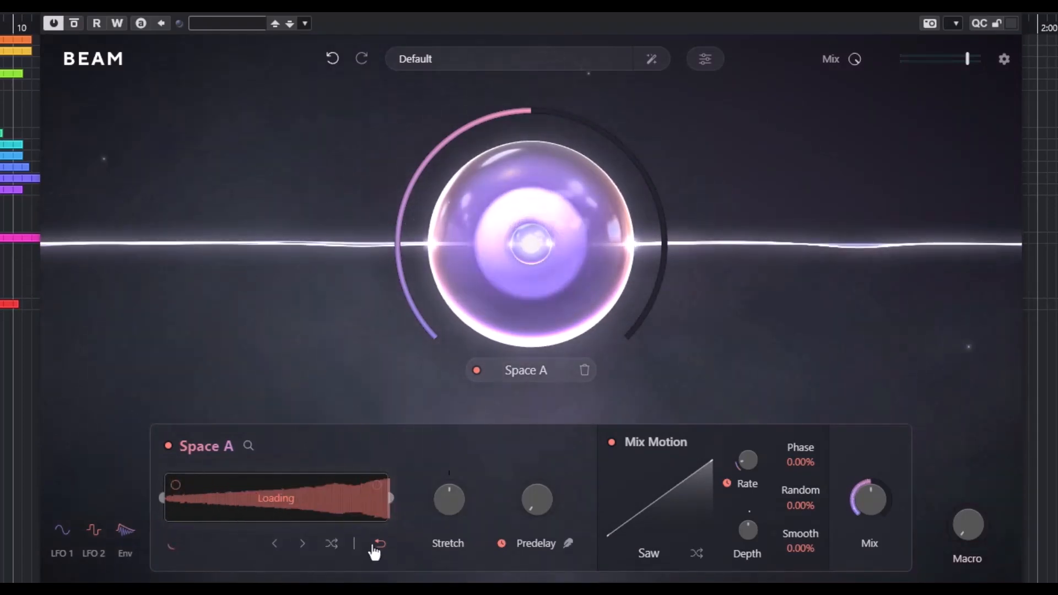
mouse_move(449, 518)
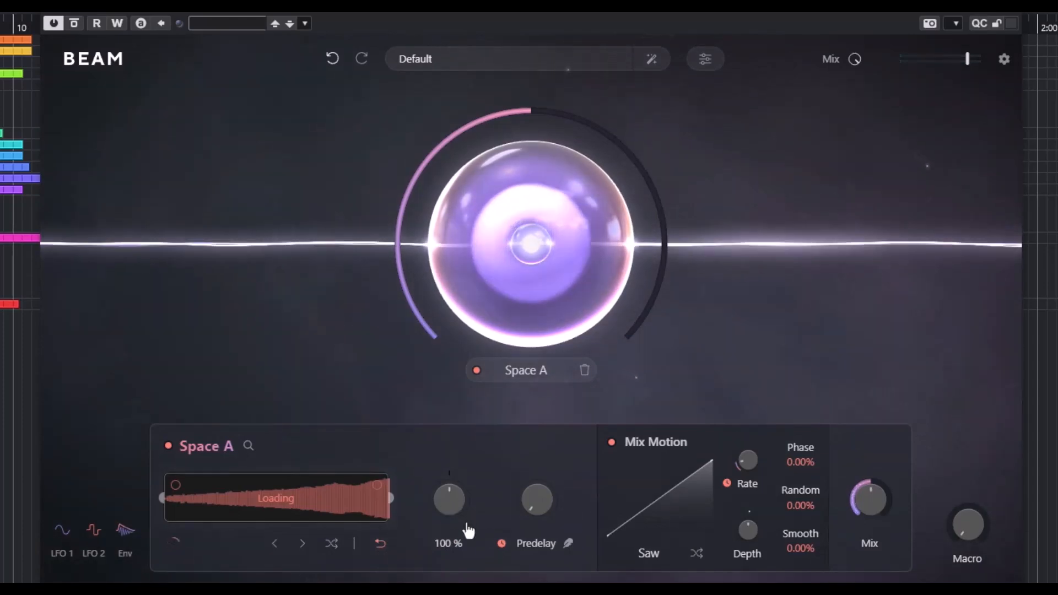
mouse_move(532, 510)
drag(534, 499, 500, 557)
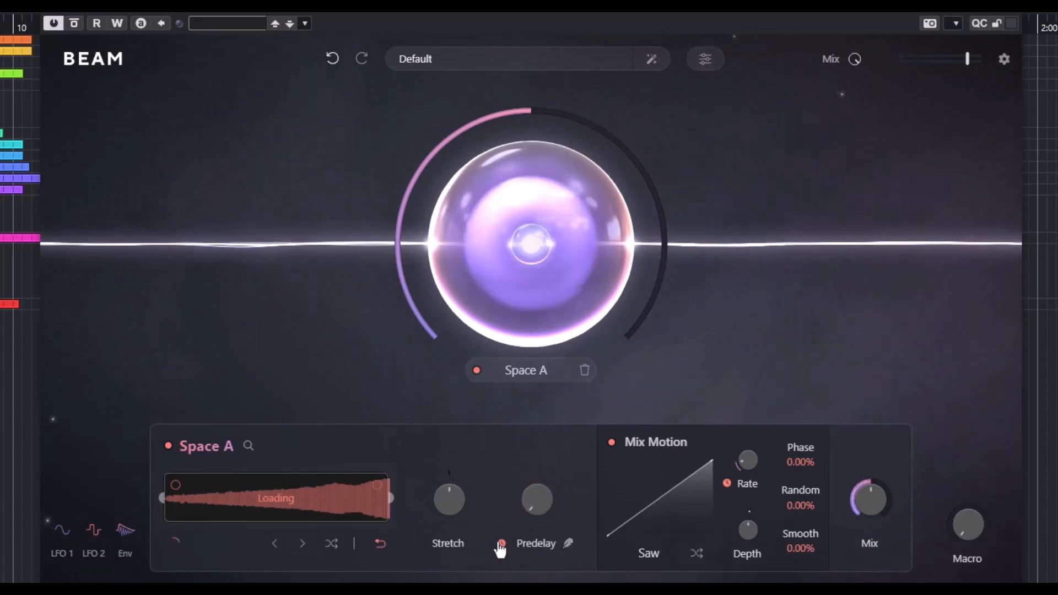
drag(537, 510, 546, 536)
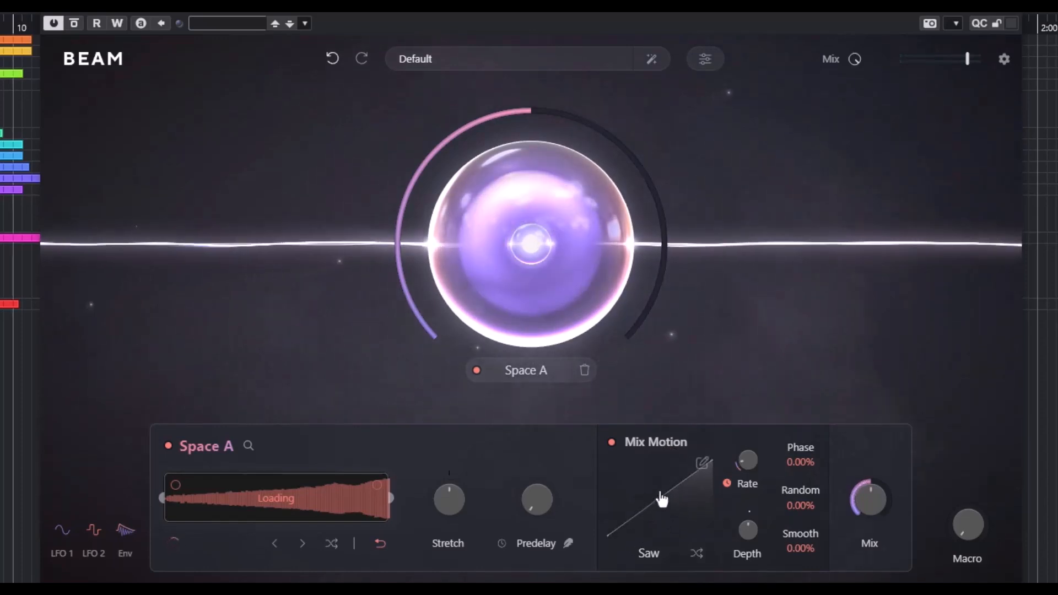
Step: Open the Mix Motion Saw shape for editing and add three points forming a peak, a dip and a higher third point
click(701, 465)
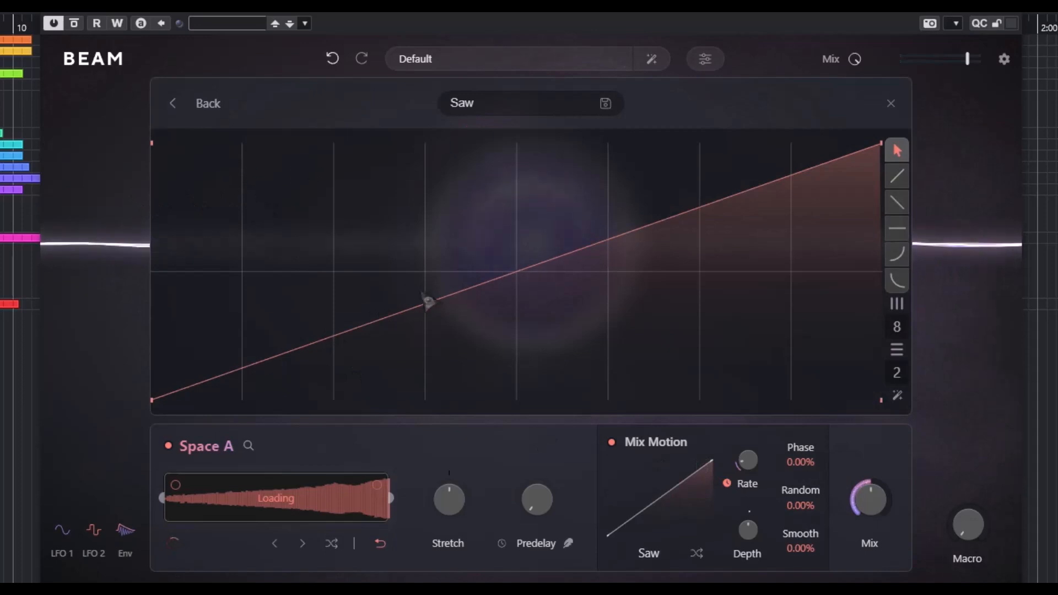
click(404, 317)
drag(404, 316, 367, 247)
drag(472, 220, 505, 298)
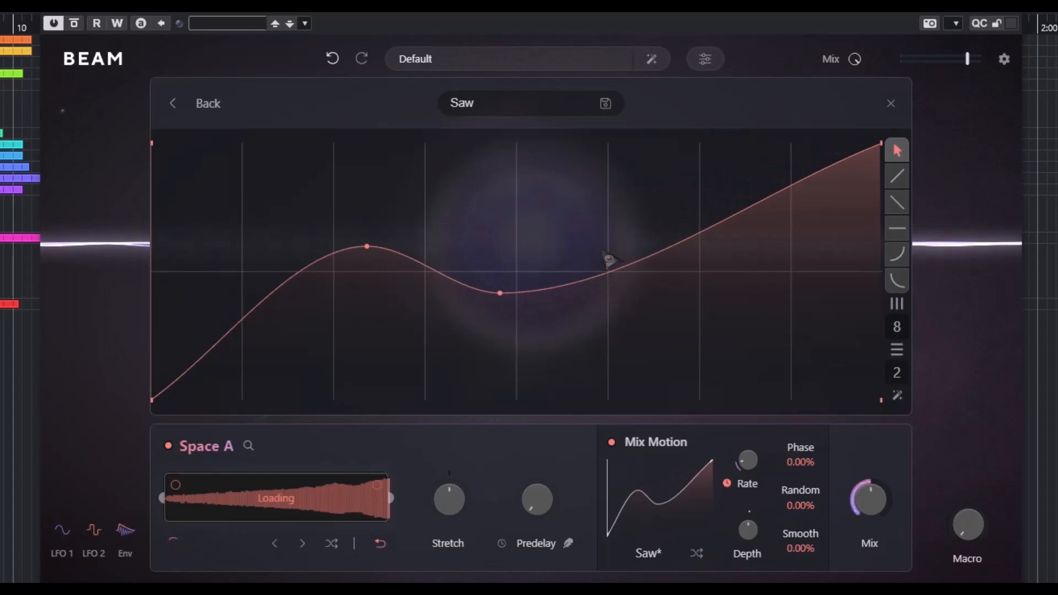
drag(607, 259, 598, 219)
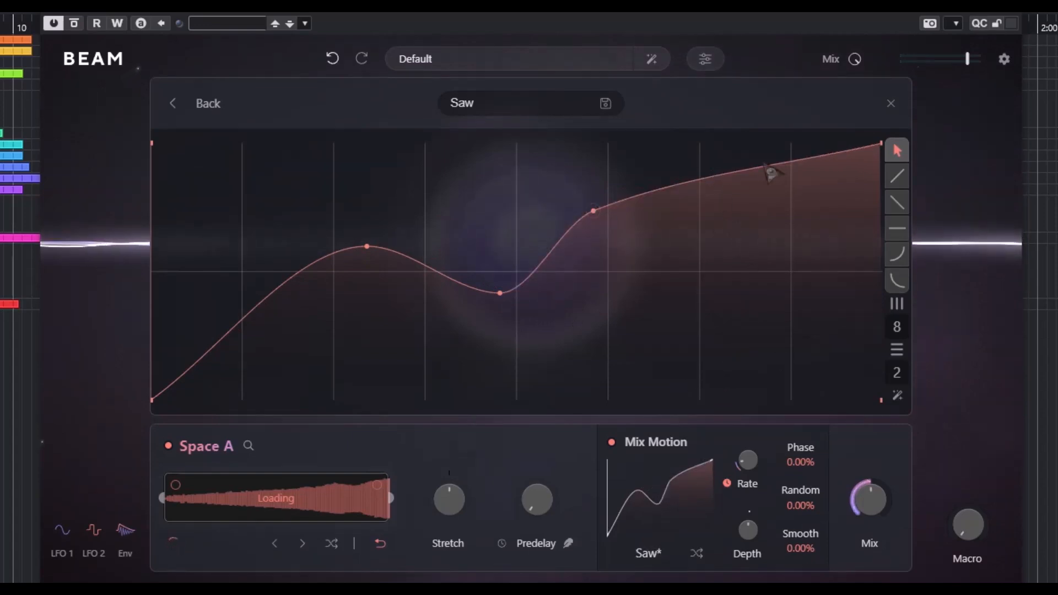
Step: Try the shape editor's line and curve drawing tools and move the third point lower and closer to the curve's end
click(896, 179)
click(898, 203)
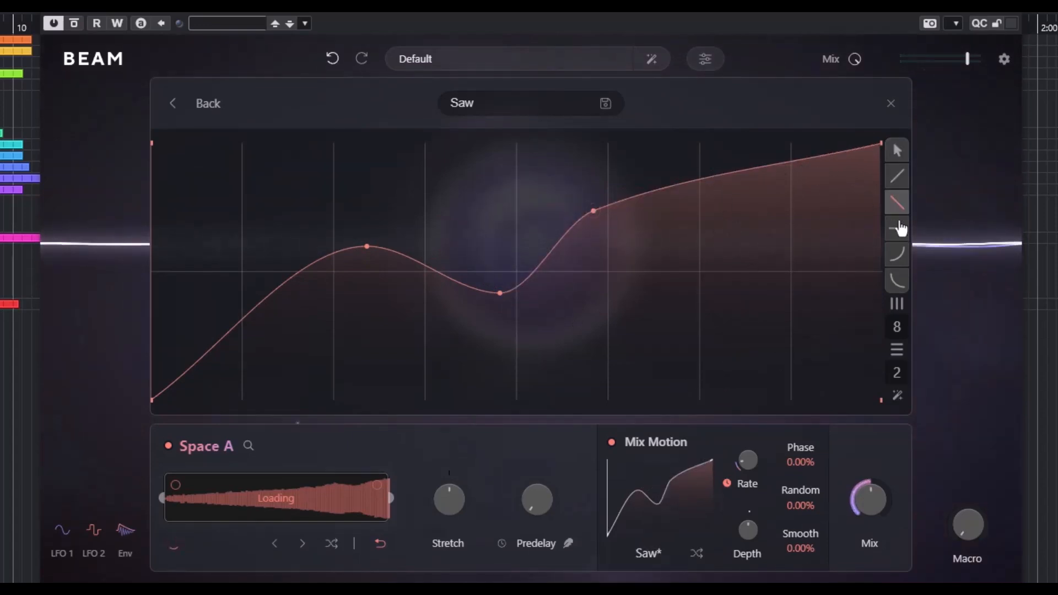
click(898, 253)
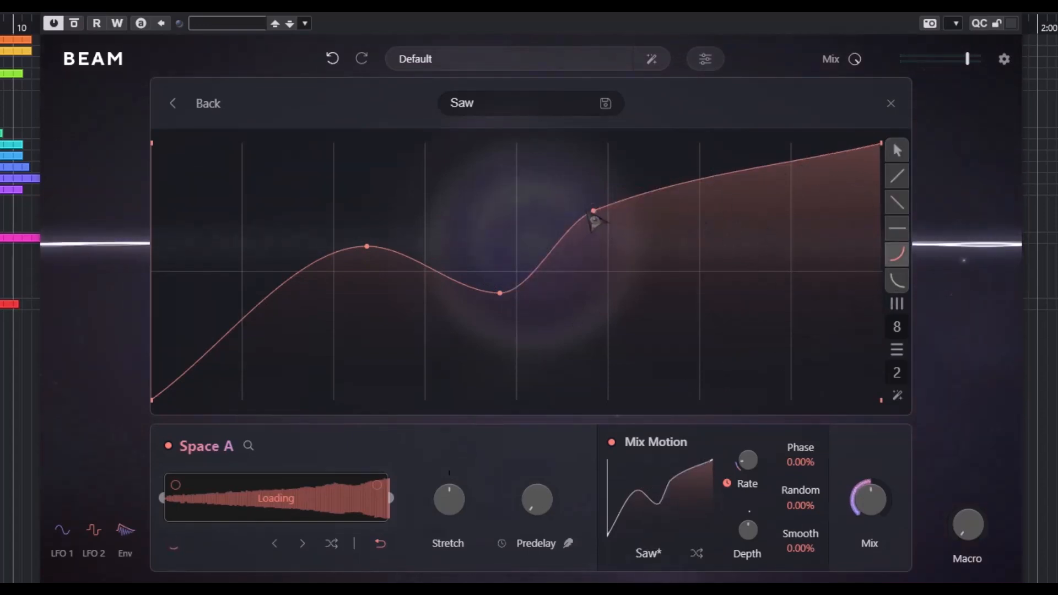
drag(612, 241, 687, 251)
drag(881, 144, 900, 402)
Step: Try a randomized Mix Motion shape on a 15 by 6 grid and return to the selection tool
click(898, 398)
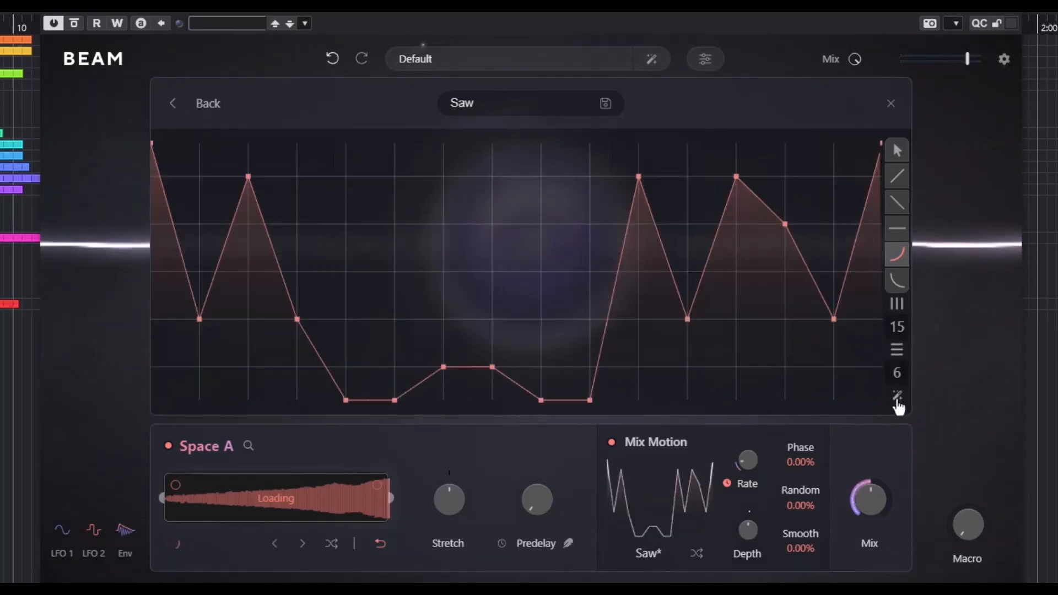
click(898, 399)
click(898, 399)
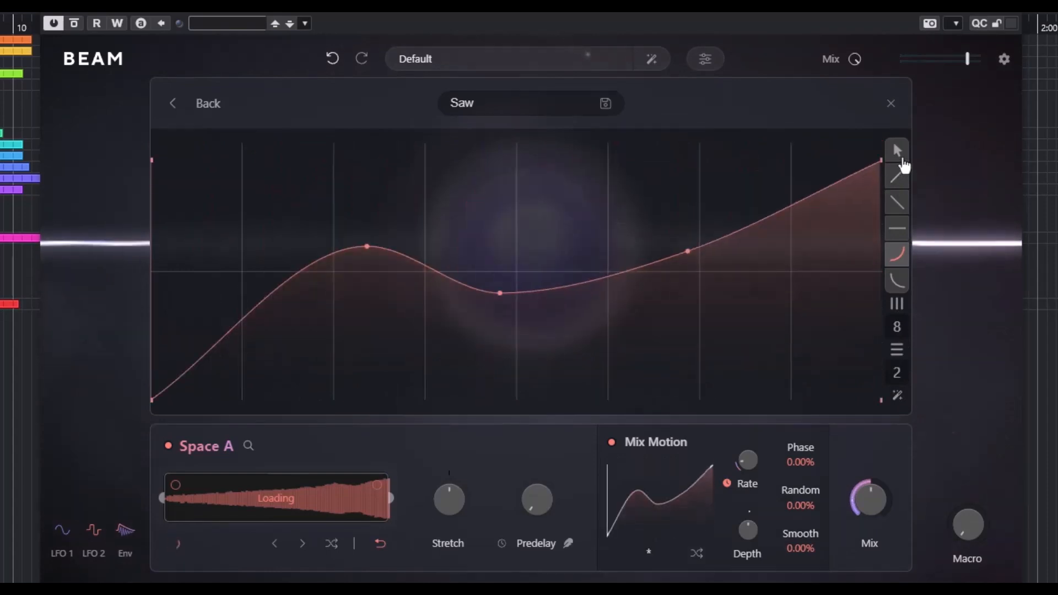
click(899, 155)
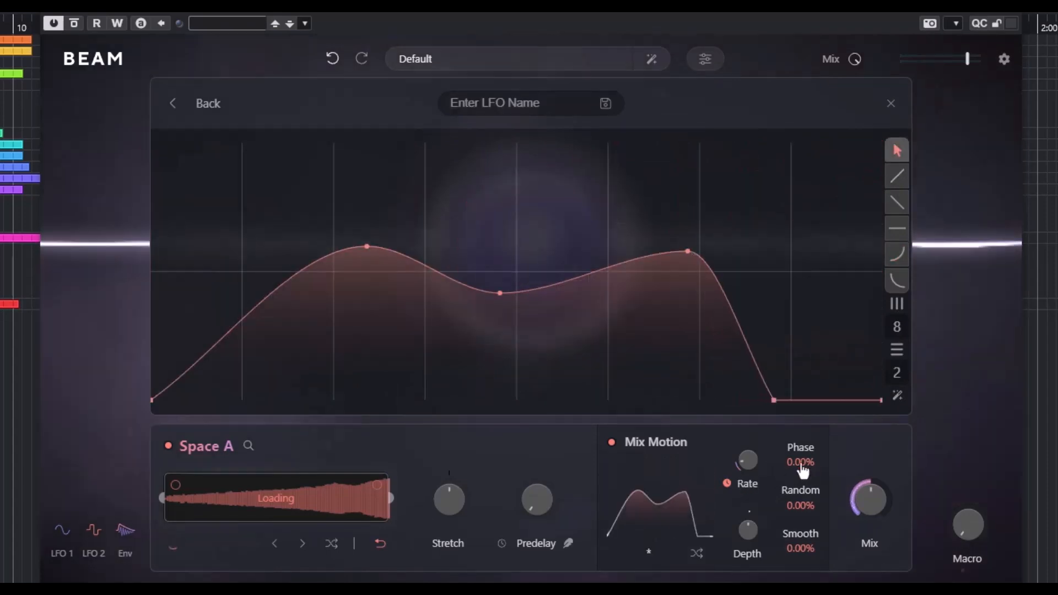
Step: Set the Mix Motion Phase to 3.33% and Smooth to 67.3%, and raise its Rate and Depth
drag(801, 465, 814, 482)
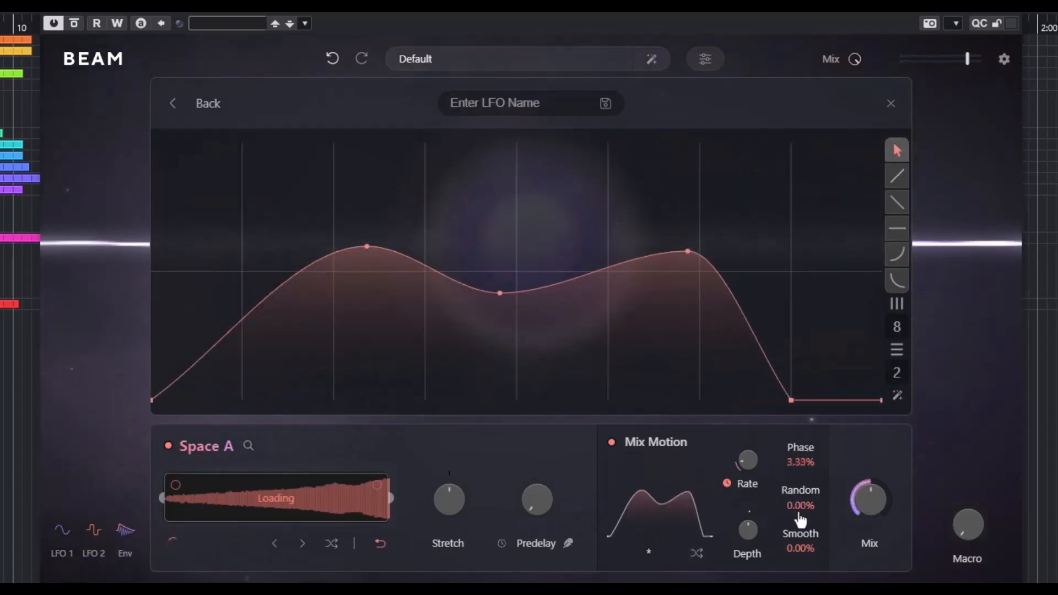
drag(807, 488, 756, 432)
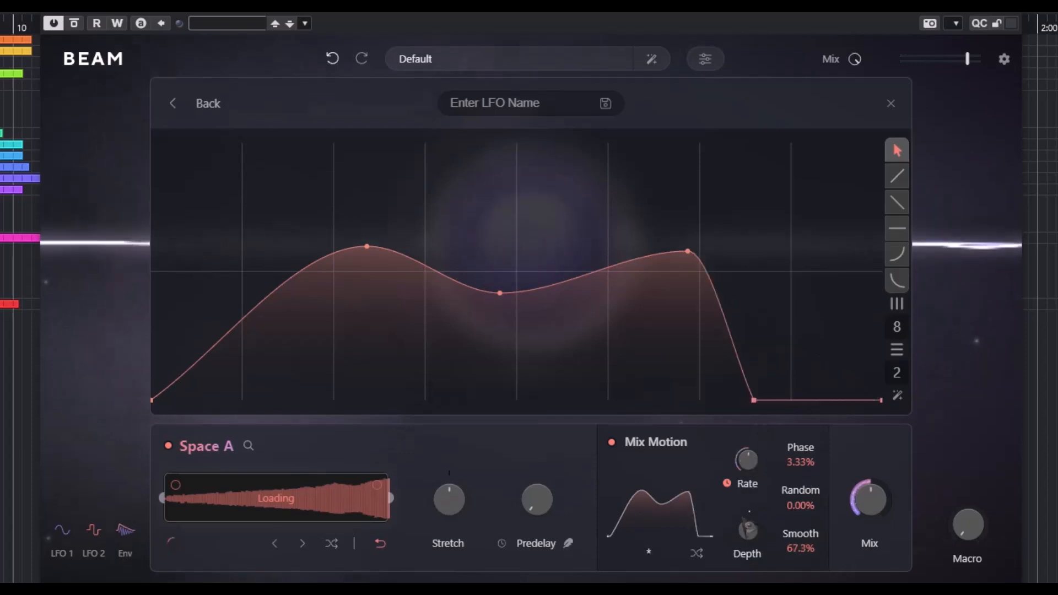
drag(751, 540, 756, 546)
Step: Try to randomize the Mix Motion shape and lower the Space A Mix to 47.3%
click(698, 556)
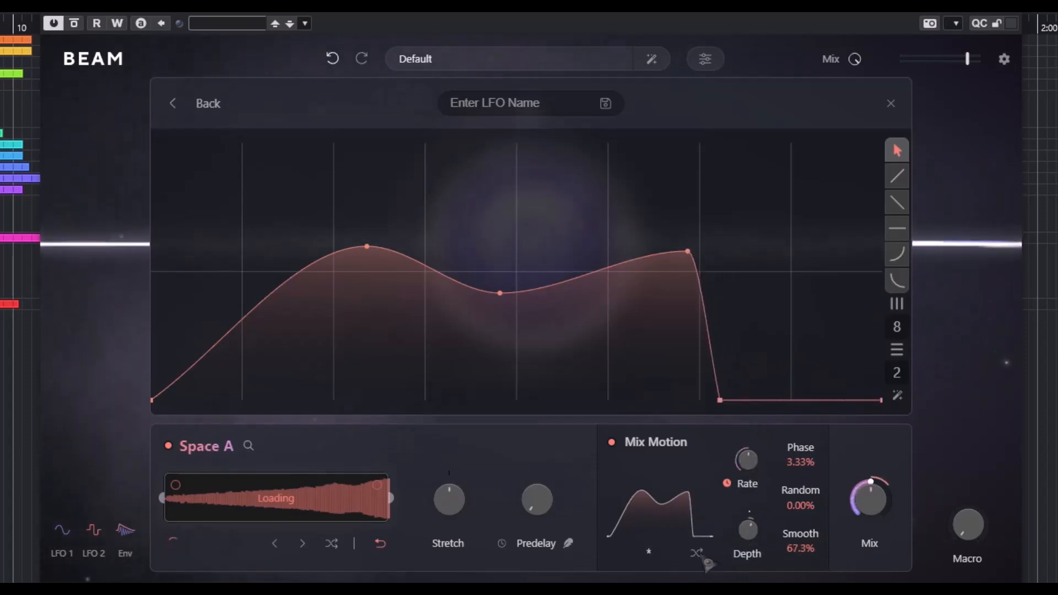
click(699, 557)
click(698, 556)
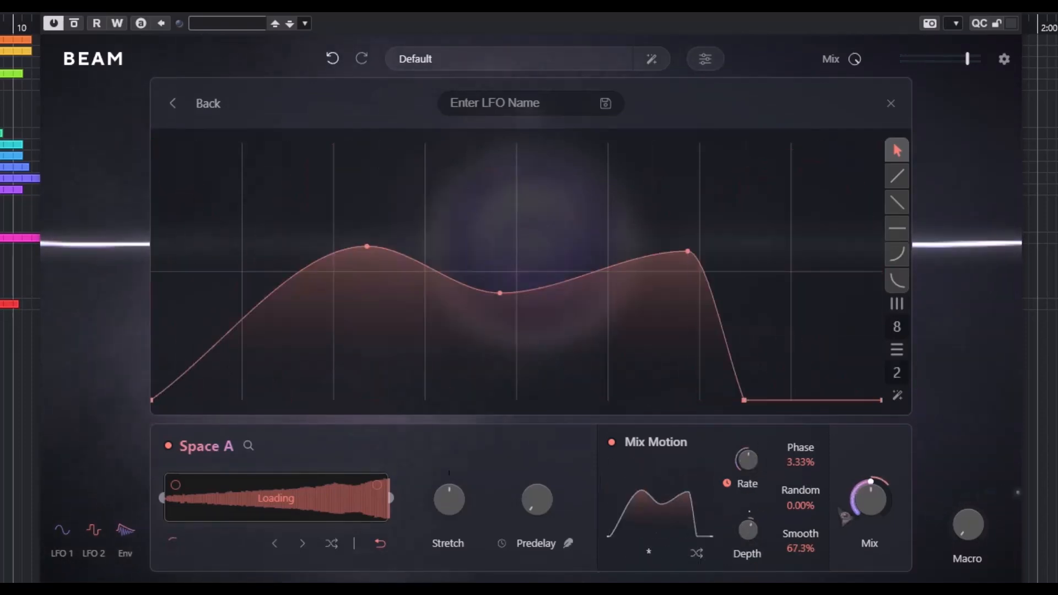
drag(870, 499, 868, 503)
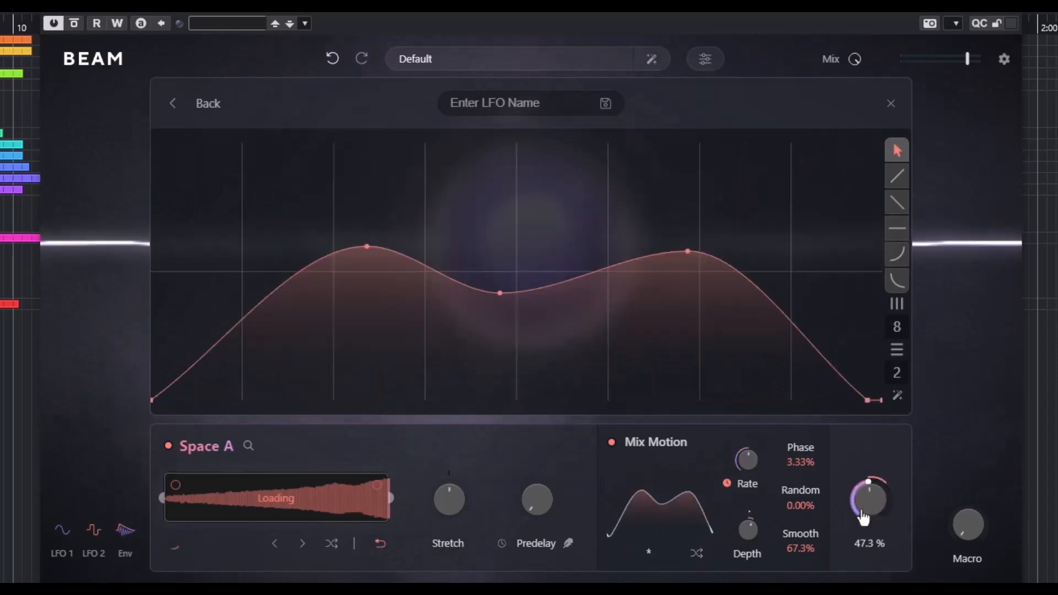
Step: Move the last curve point to the graph's maximum directly above the third point and return to the motion shape library
drag(868, 400, 688, 143)
click(518, 108)
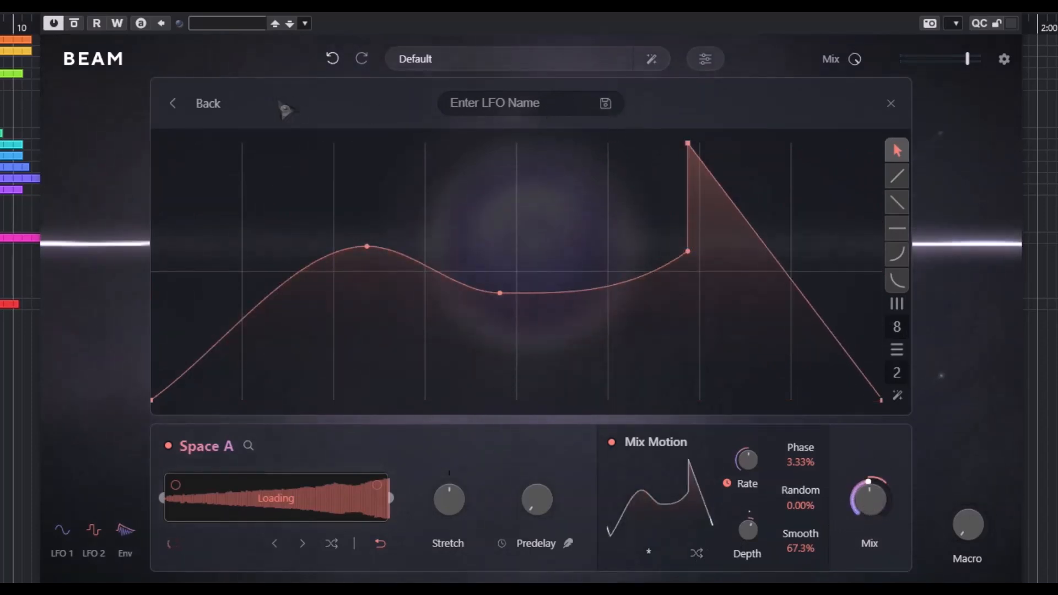
click(193, 114)
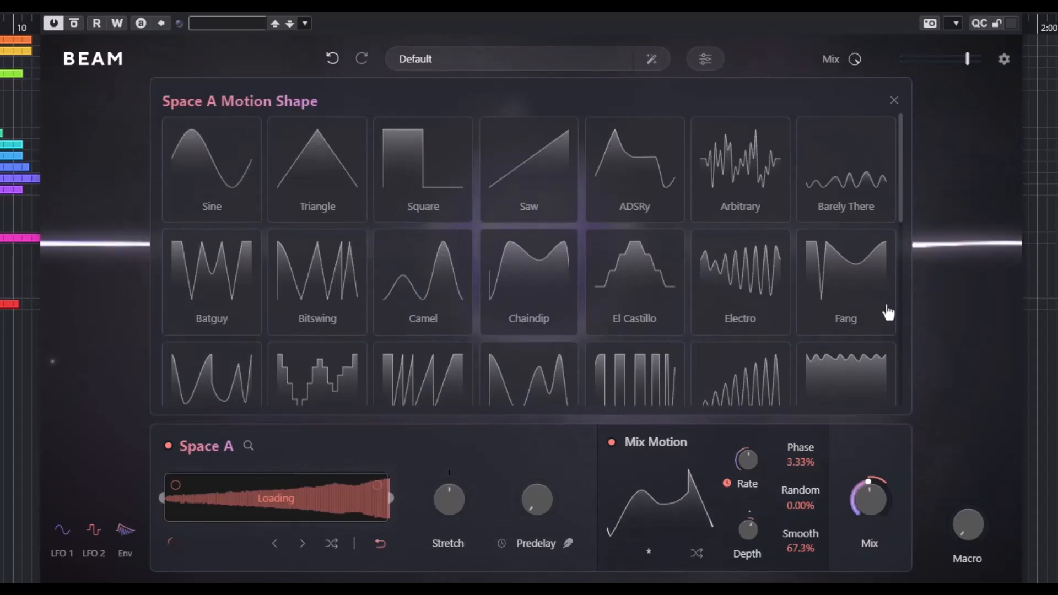
Step: Apply the Ski Jump motion shape to Space A and close the shape library
scroll(695, 382, down, 1)
scroll(695, 382, down, 9)
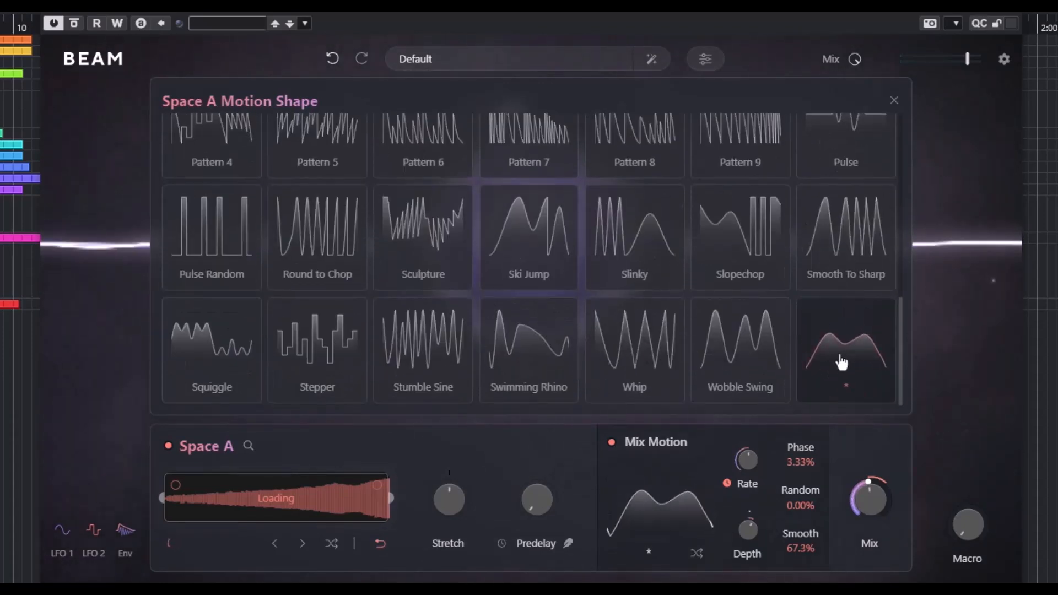
click(508, 231)
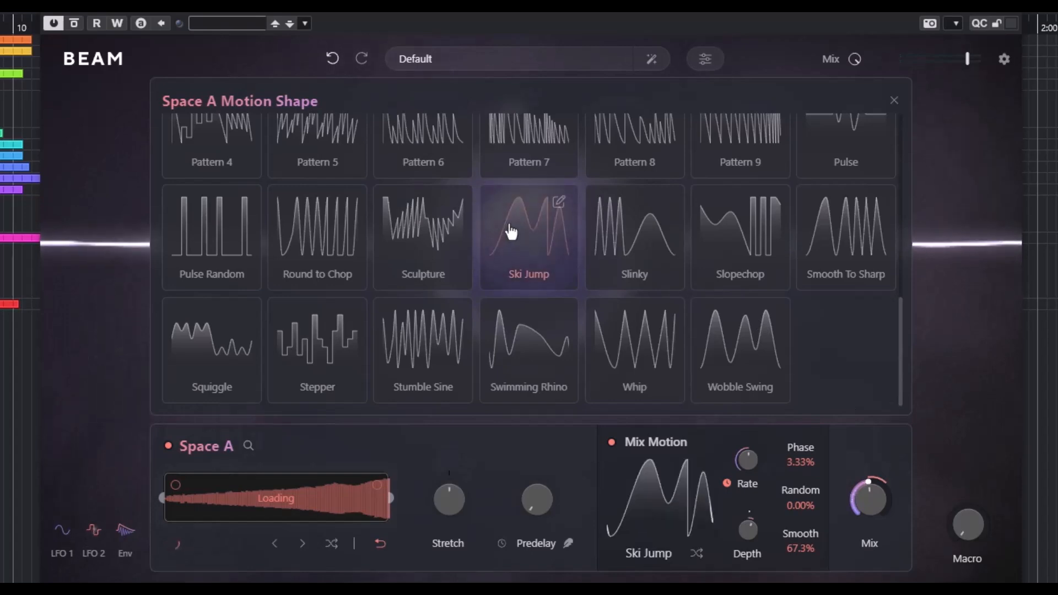
click(894, 101)
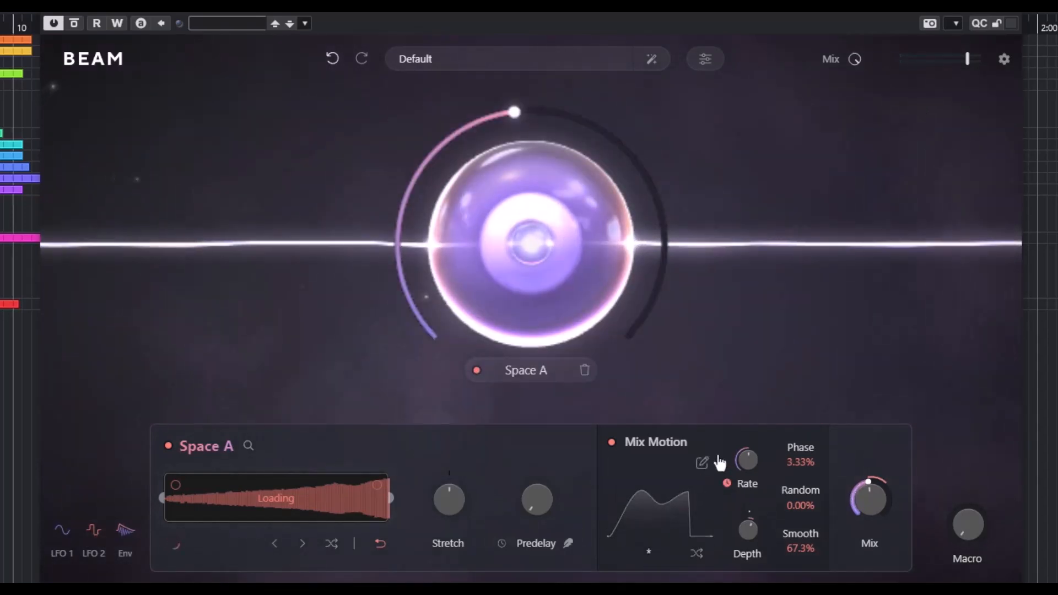
Step: Inspect the Mix Motion shape of Space A in the curve editor and close the editor
click(702, 463)
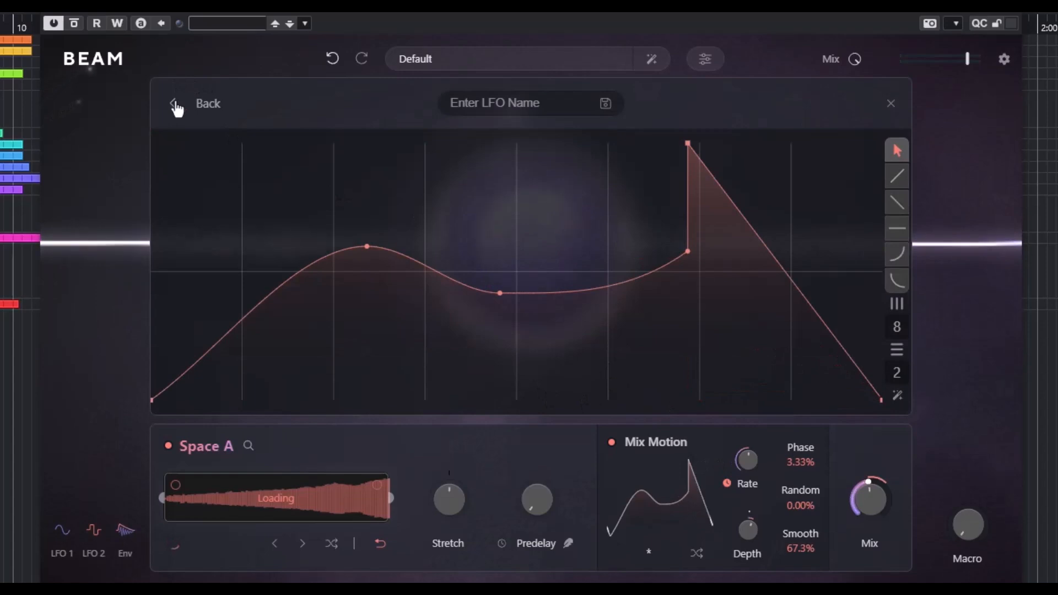
click(891, 103)
click(894, 103)
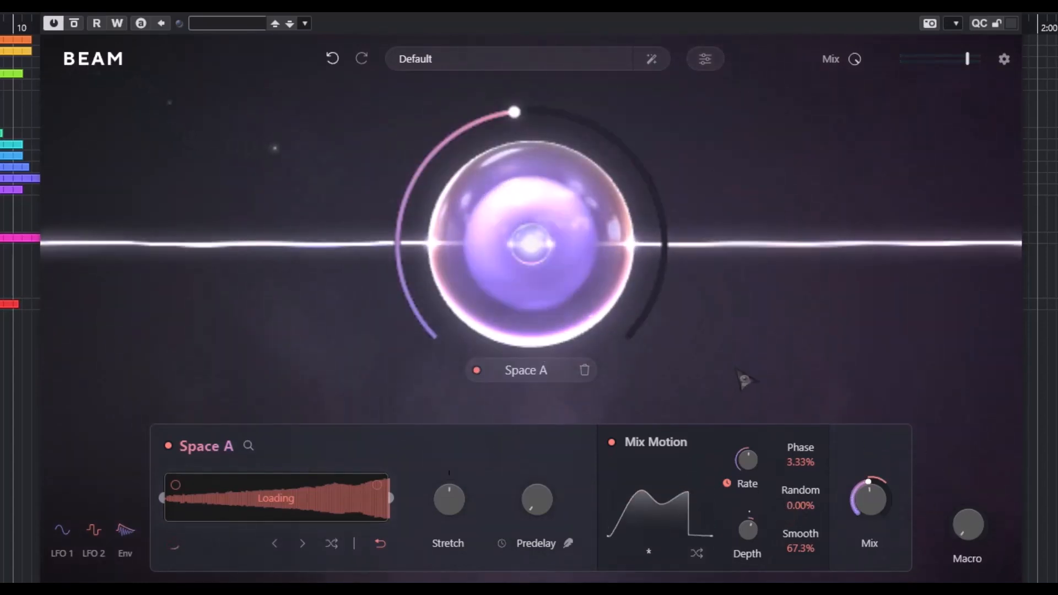
Step: Delete the Space A node, add a Filter node to the signal path instead, and open its settings
click(585, 371)
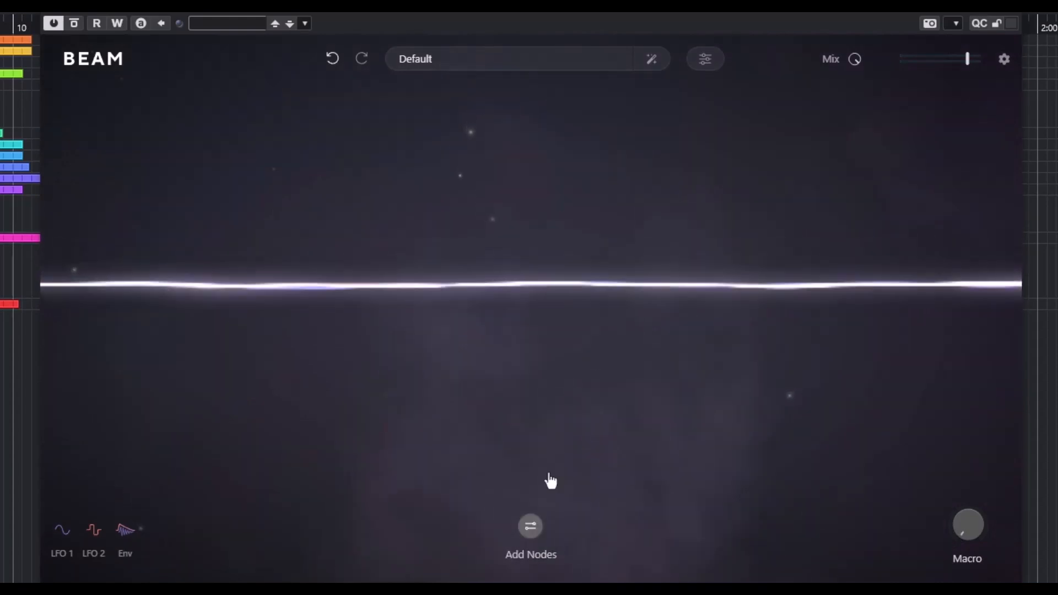
click(532, 528)
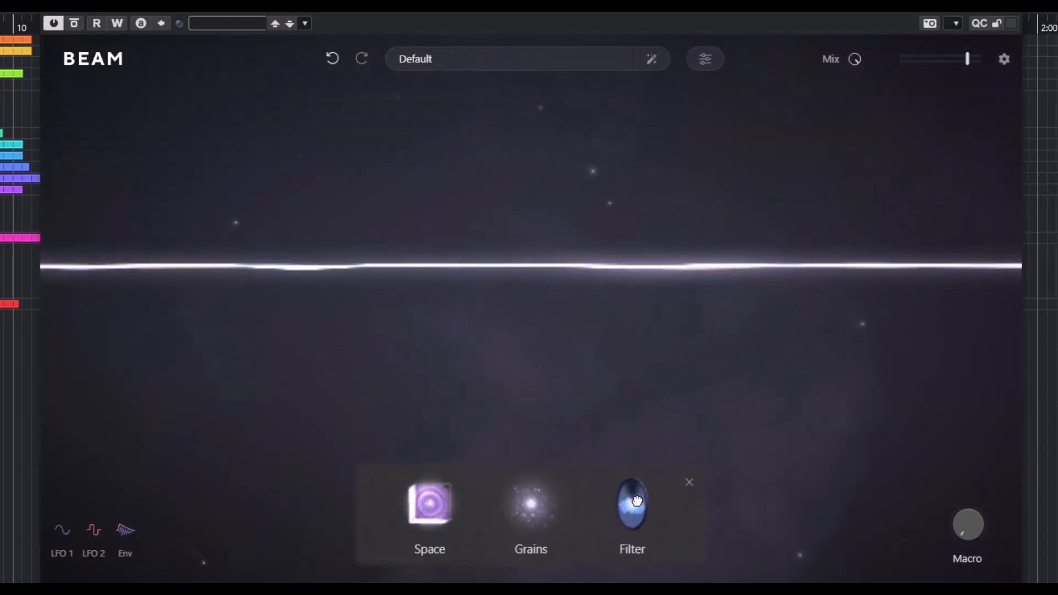
drag(632, 503, 554, 278)
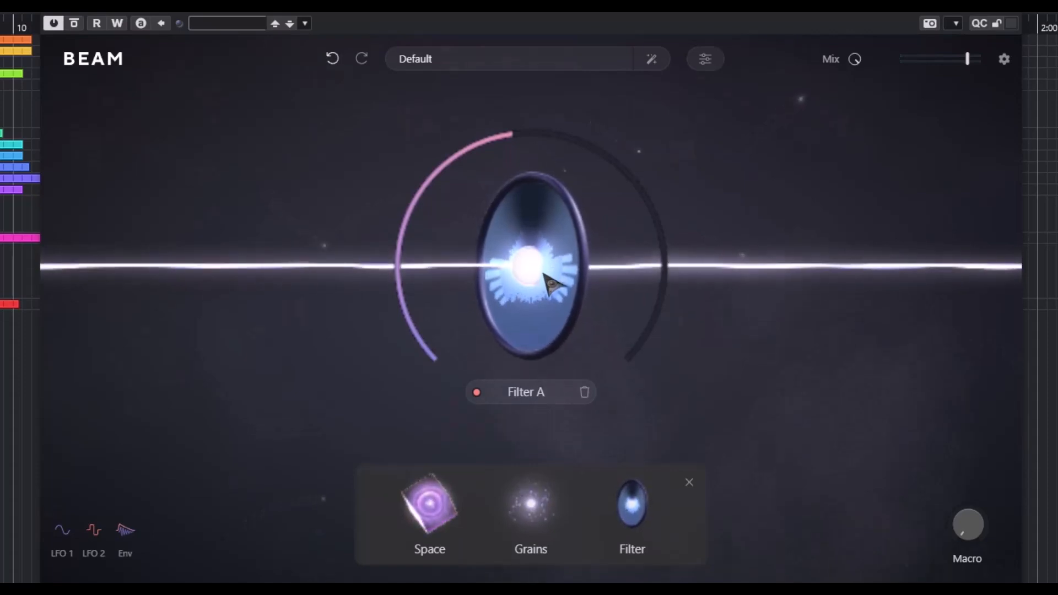
mouse_move(595, 264)
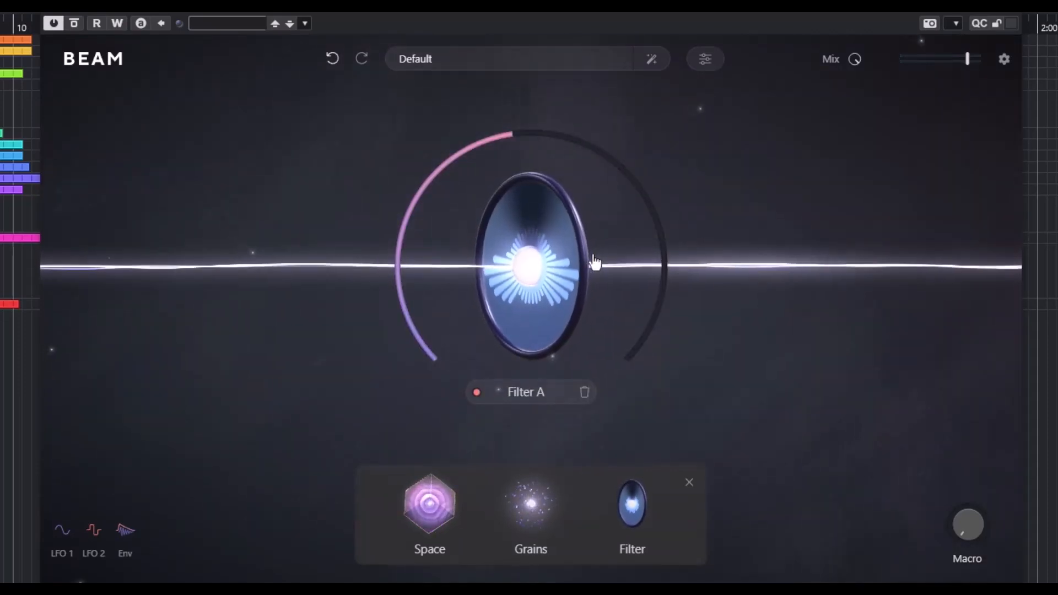
click(550, 269)
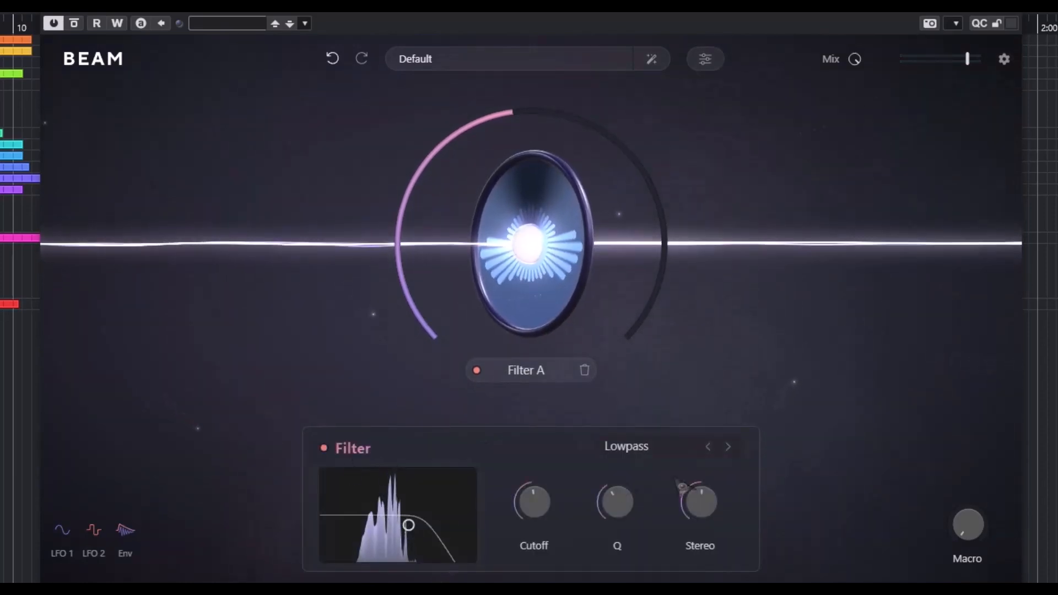
Step: Look through the available filter types and set Filter A to Peak
click(666, 459)
scroll(649, 491, down, 2)
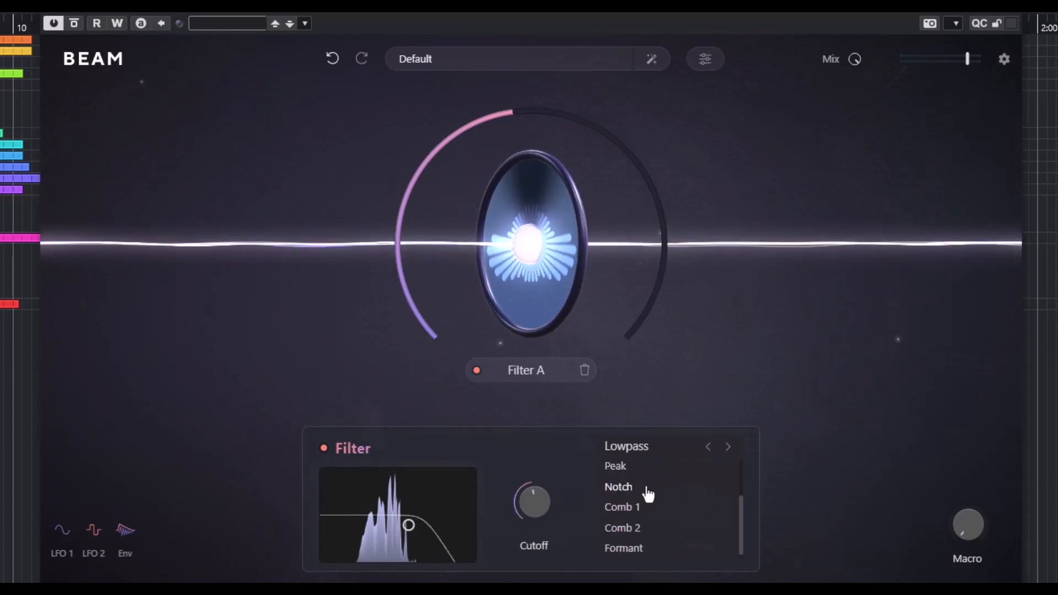
scroll(647, 494, up, 2)
scroll(656, 496, down, 2)
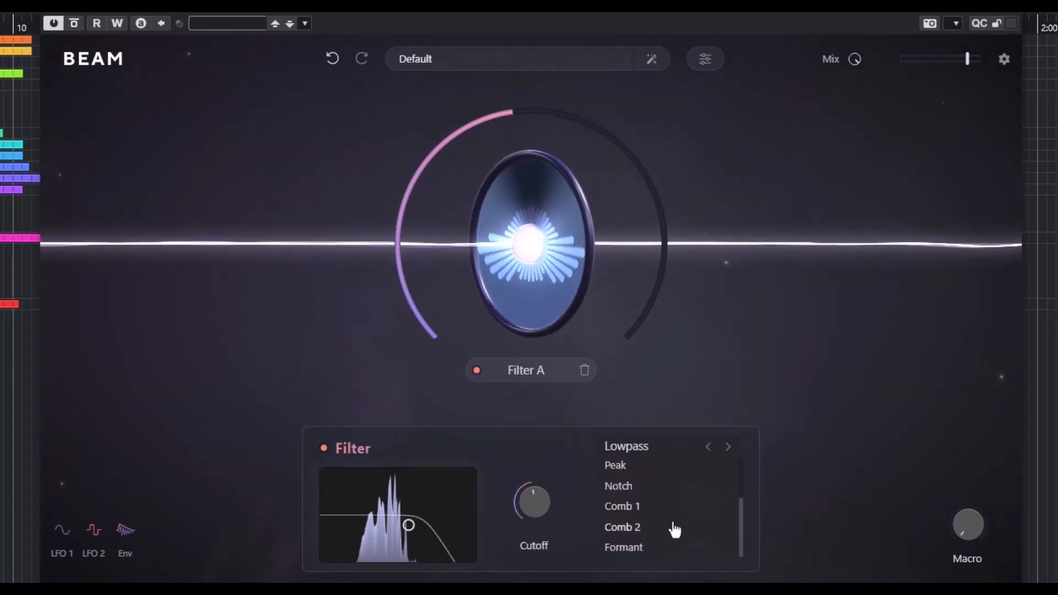
scroll(656, 488, up, 2)
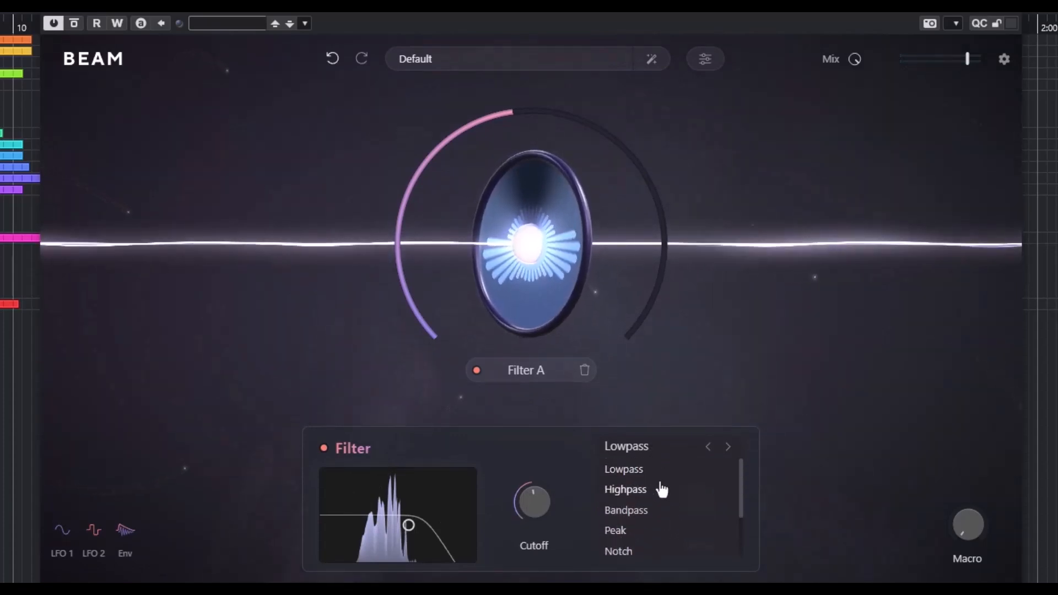
click(631, 533)
Step: Set Filter A's Stereo to 17.3% and lower its Cutoff to about 197 Hz on the response graph
drag(549, 544, 656, 513)
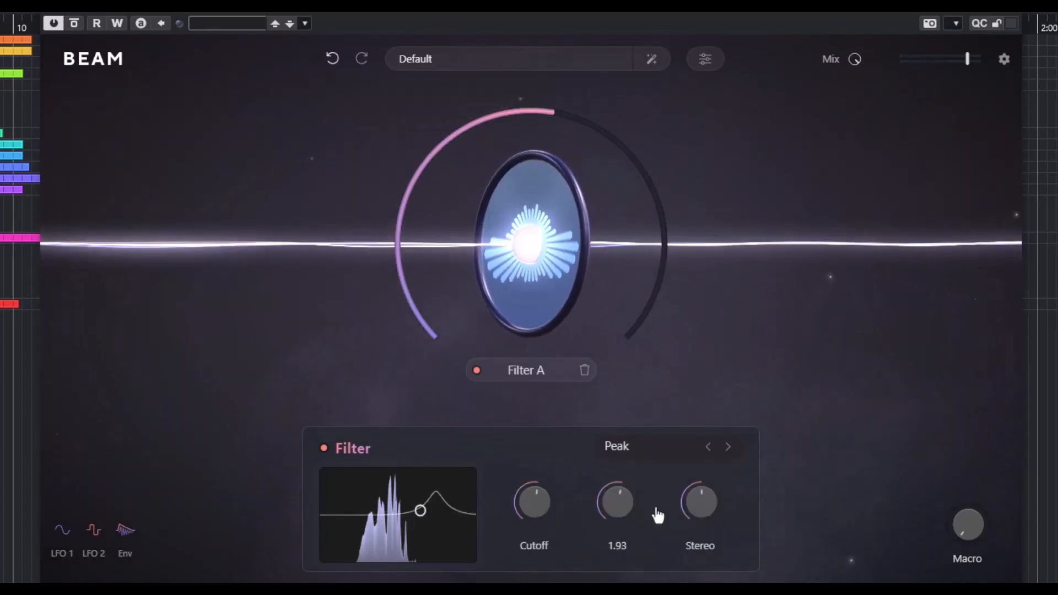
drag(704, 484, 705, 451)
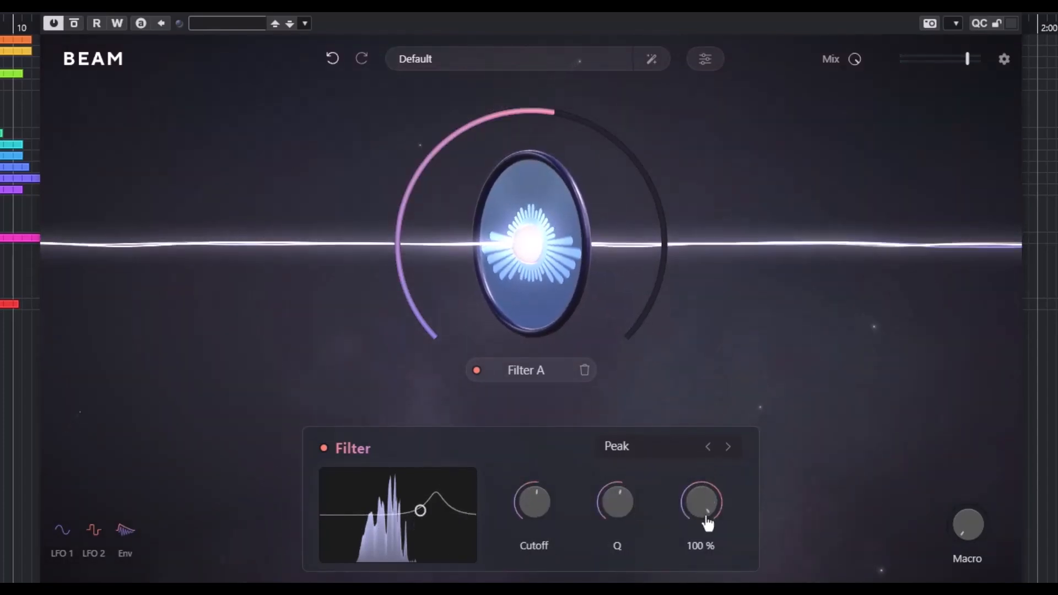
drag(708, 523, 723, 576)
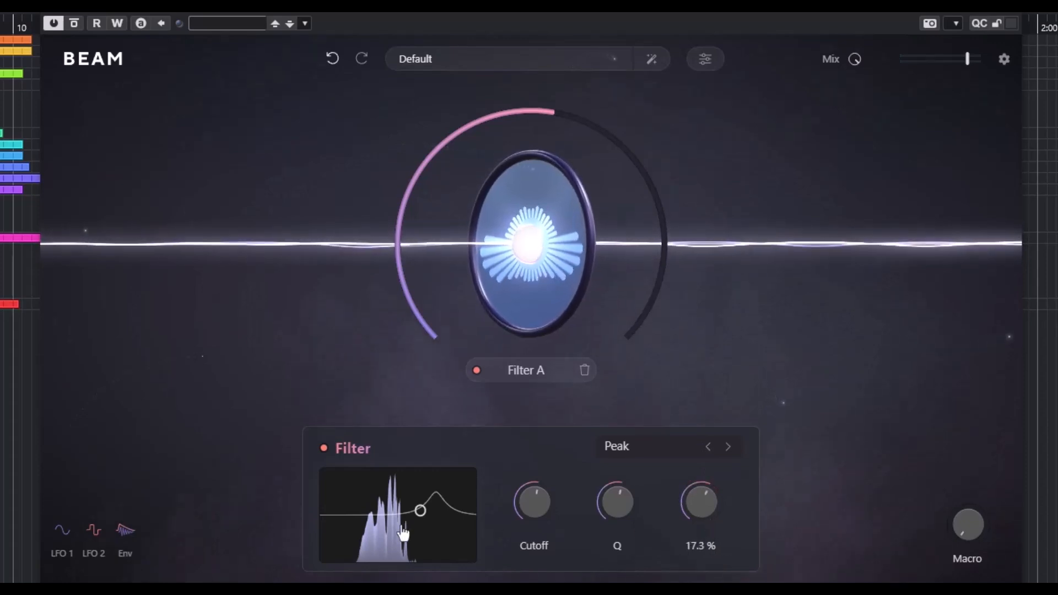
mouse_move(366, 545)
mouse_down()
mouse_move(337, 493)
mouse_move(372, 527)
mouse_up()
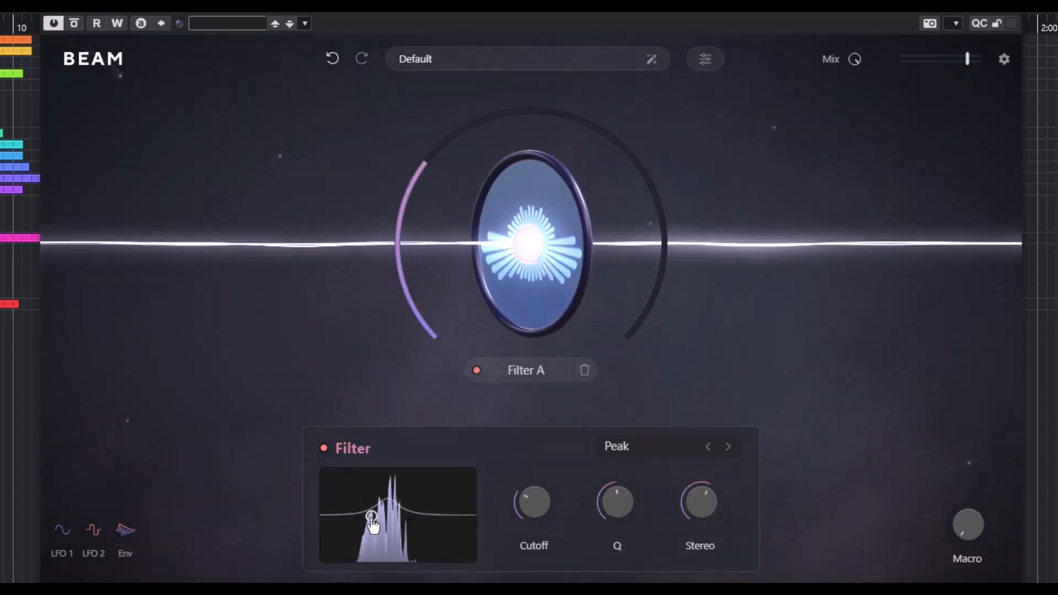
Step: Show the LFO 1 settings, set its Rate to 1/2T, and lower its Depth slightly
click(62, 532)
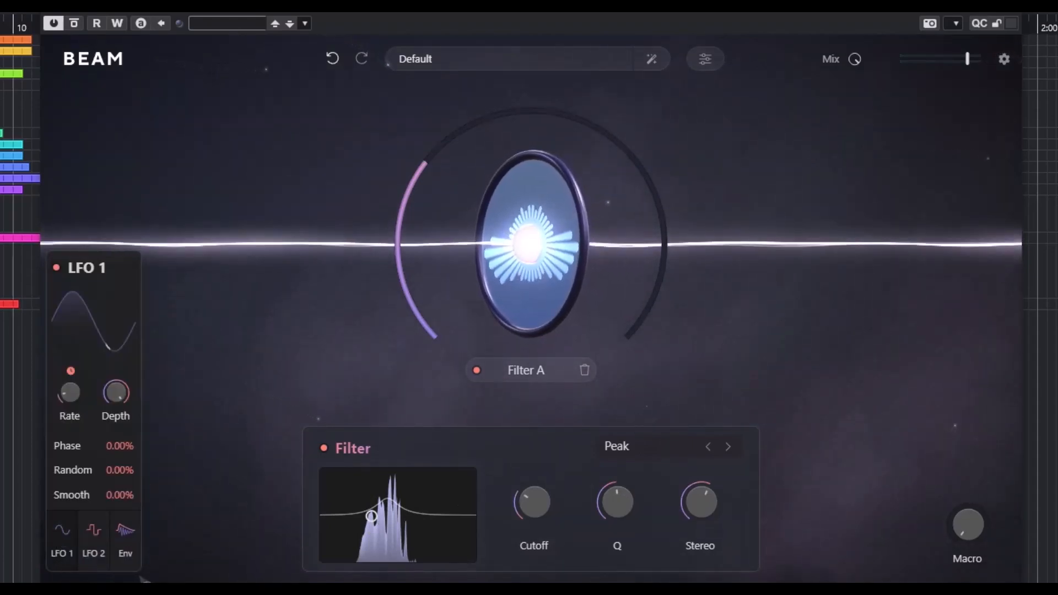
mouse_move(77, 406)
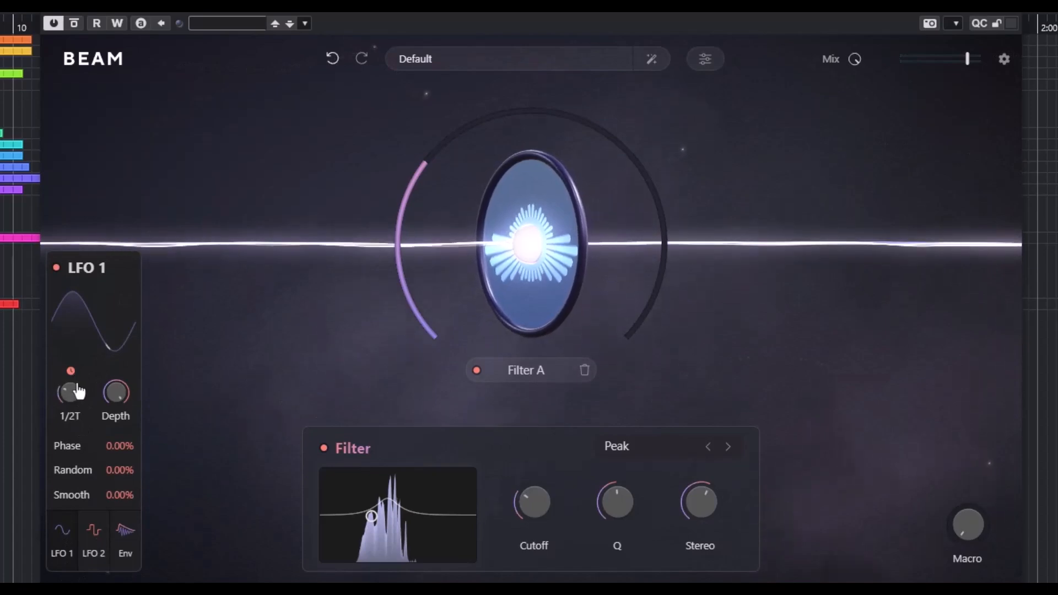
drag(114, 396, 117, 407)
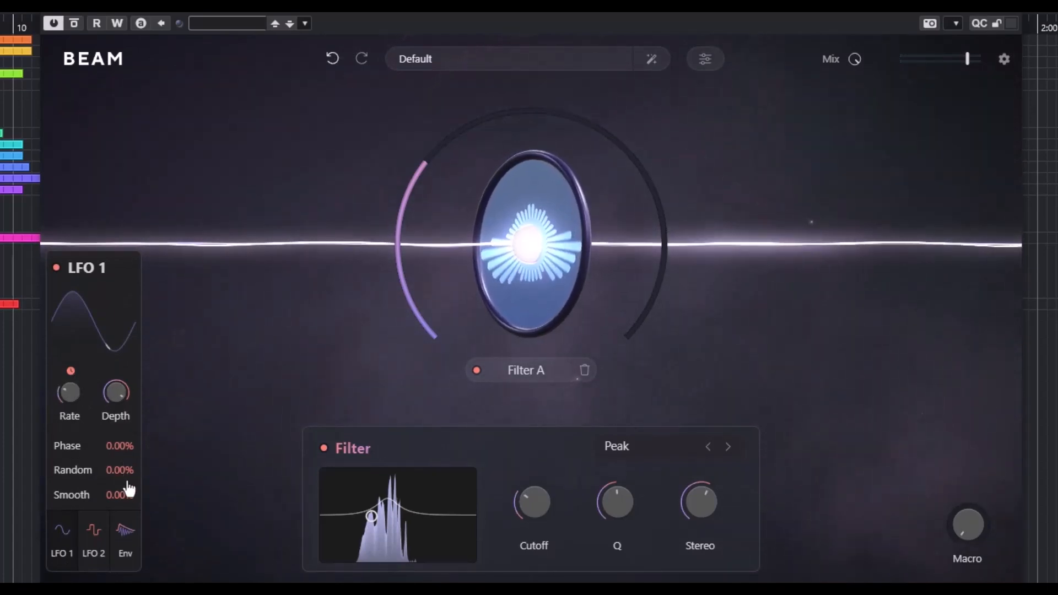
Step: Examine the settings of LFO 2 and the envelope follower, and return to LFO 1
click(95, 546)
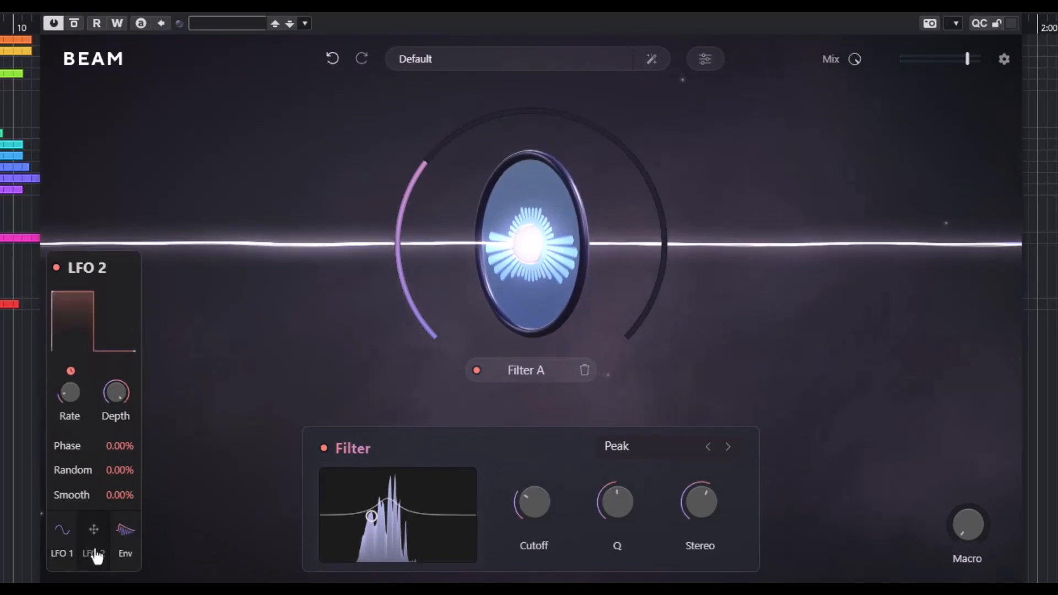
click(125, 537)
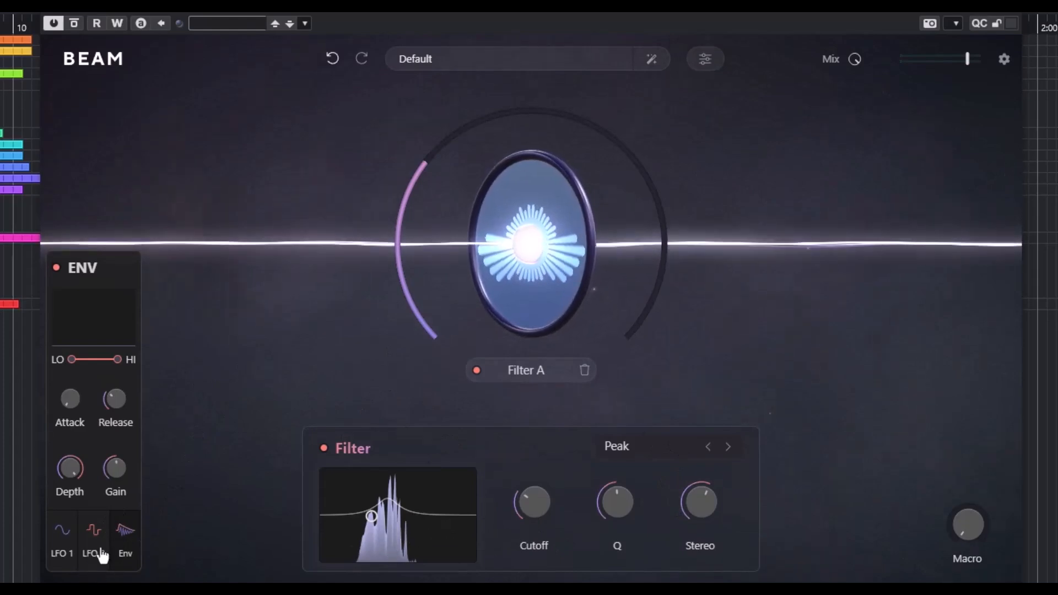
click(62, 535)
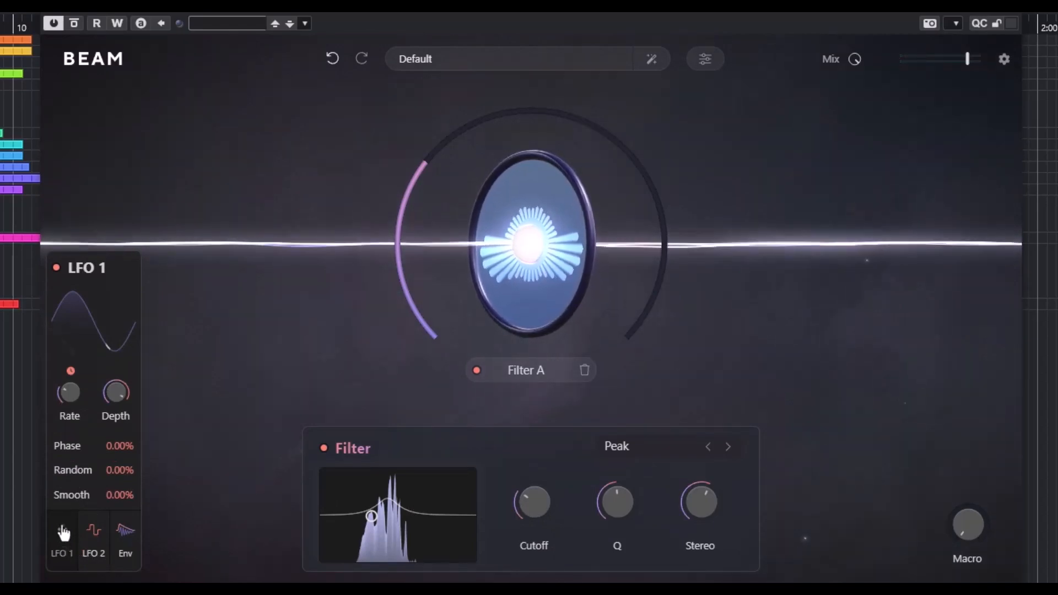
Step: Modulate Filter A's Cutoff with LFO 1 at a higher Rate, 28.7% Phase, 12.7% Random and 15.3% Smooth, and lower the Cutoff slightly
drag(64, 532, 538, 506)
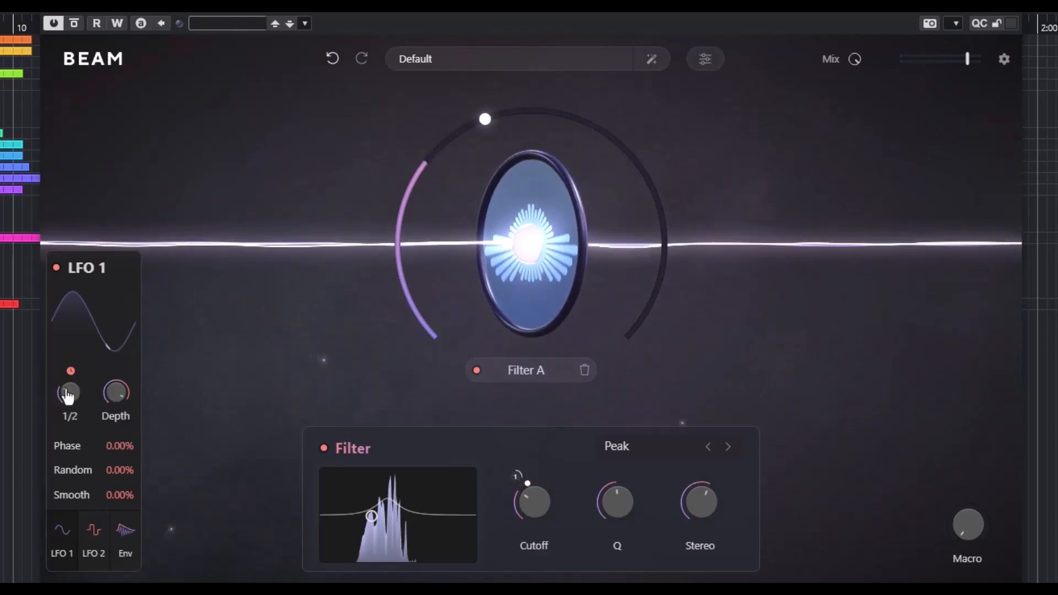
drag(66, 392, 76, 380)
drag(110, 449, 132, 416)
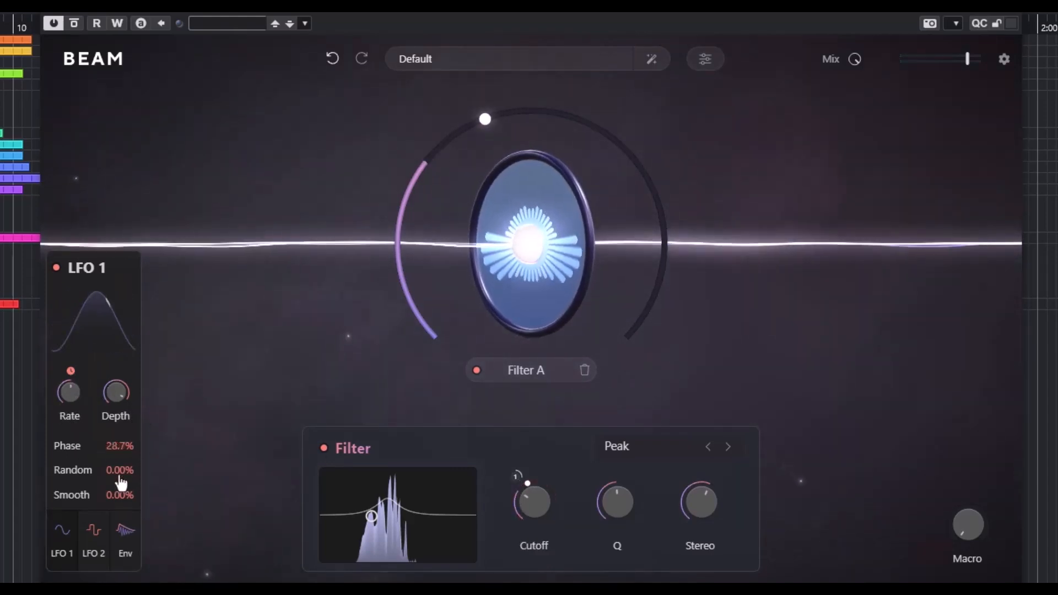
drag(117, 475, 121, 459)
drag(119, 496, 119, 499)
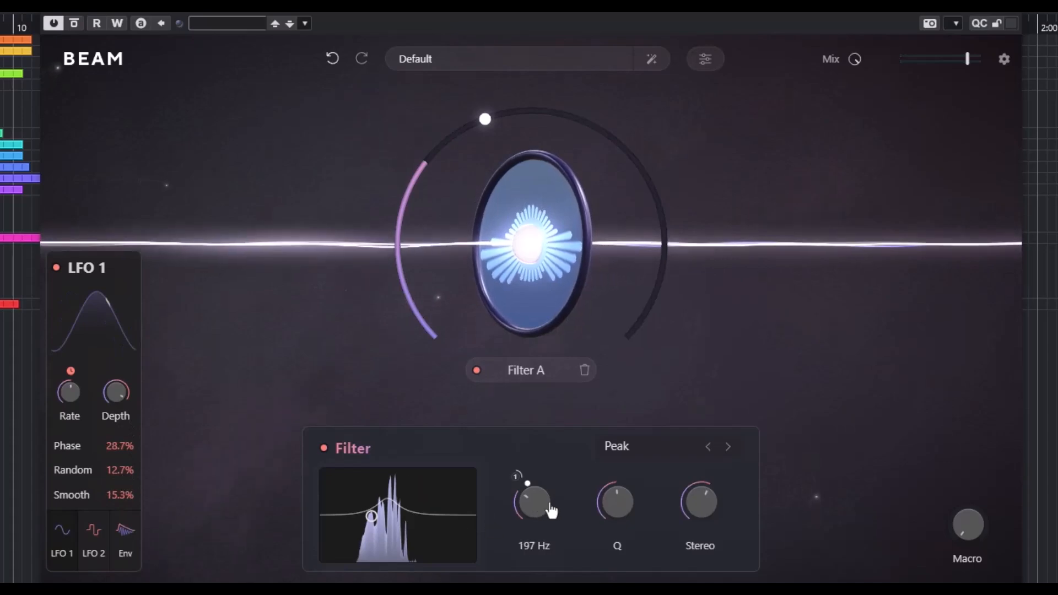
mouse_move(552, 507)
mouse_down()
mouse_move(558, 427)
mouse_move(537, 504)
mouse_up()
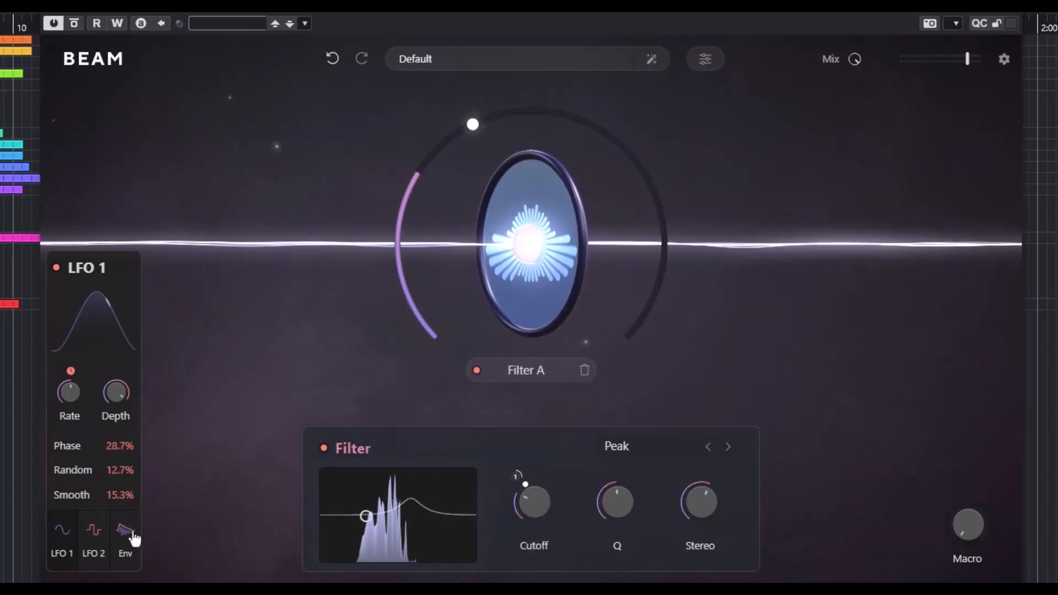
Step: Review LFO 2 and the envelope, then try to assign LFO 1 to Filter A's Q
click(94, 539)
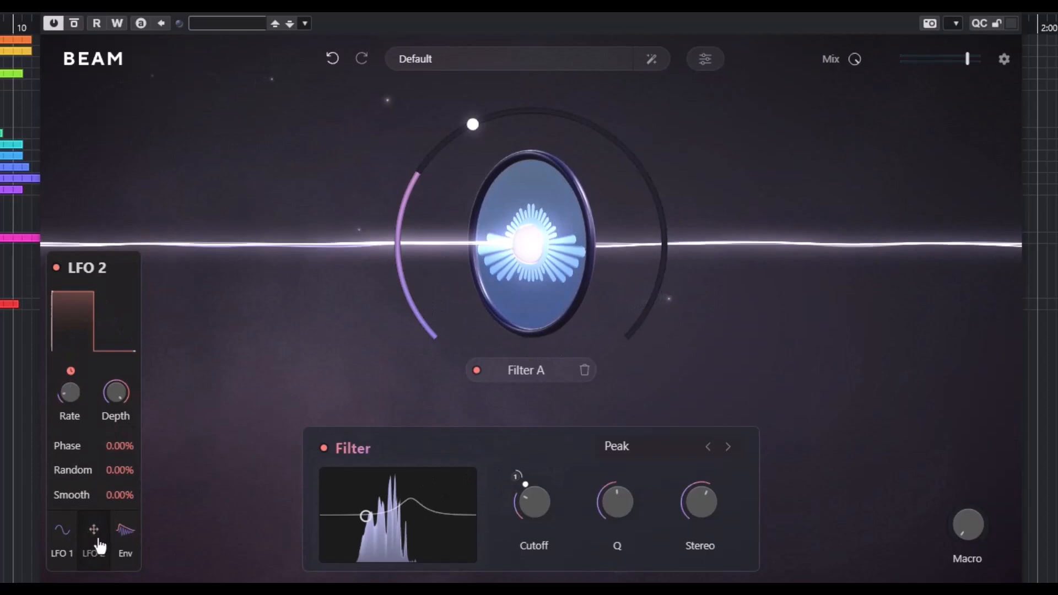
click(124, 535)
click(67, 538)
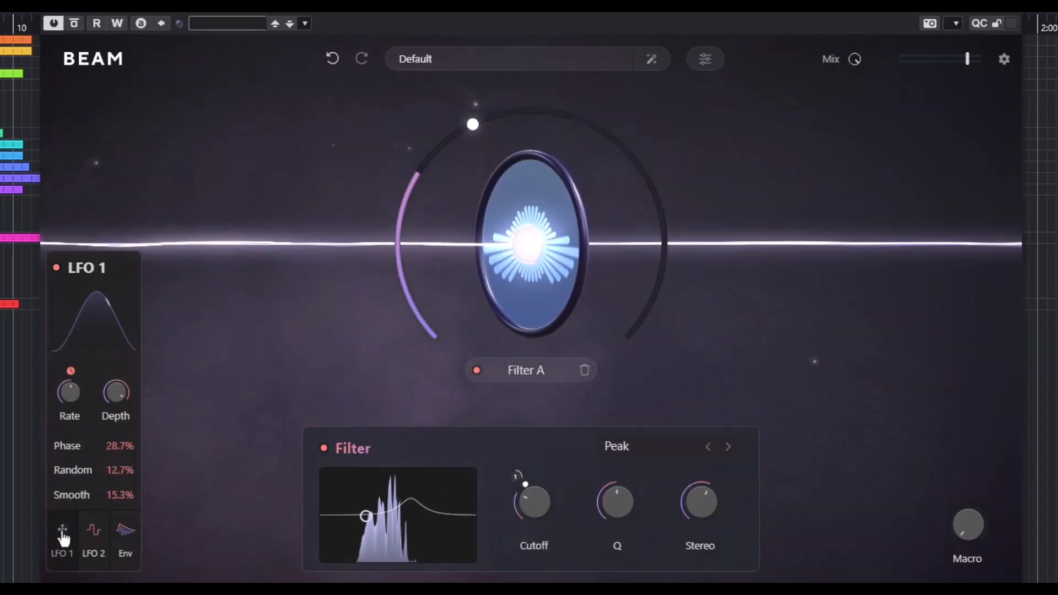
drag(62, 531, 617, 501)
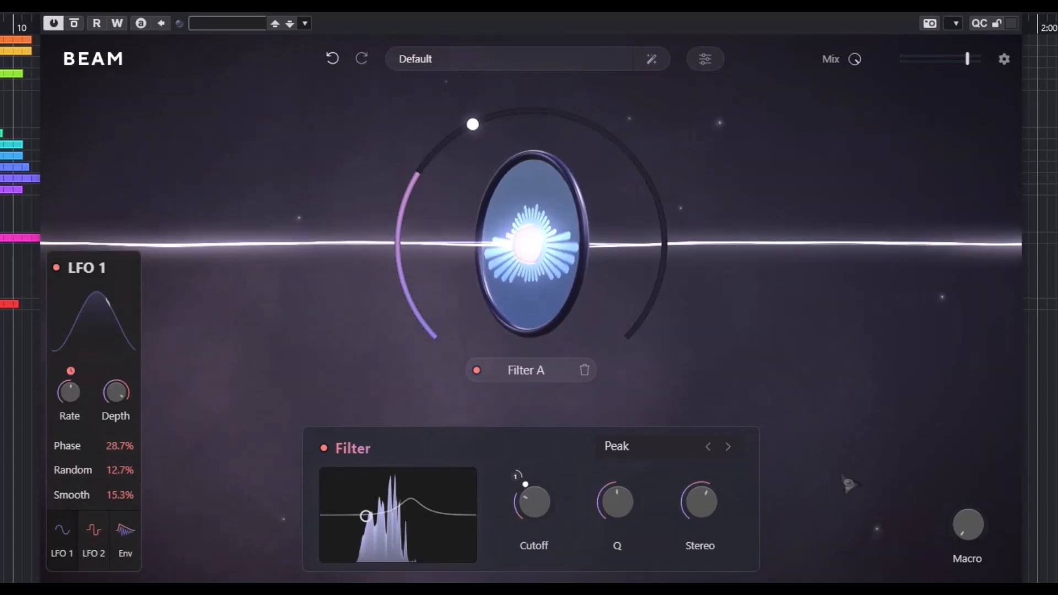
Step: Add a Space node to the signal path ahead of Filter A
click(784, 521)
click(529, 528)
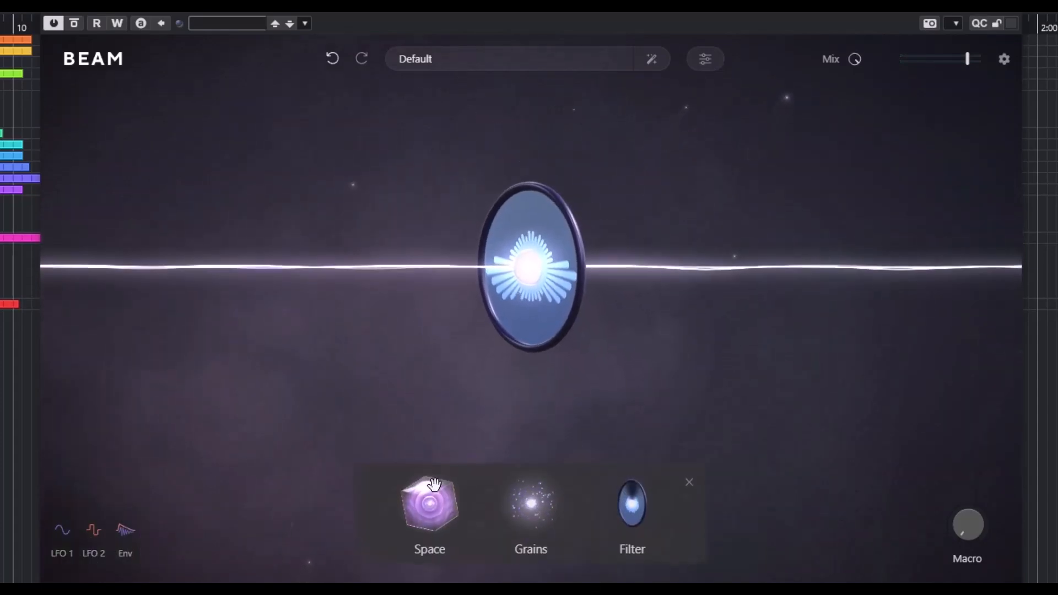
drag(438, 353, 392, 302)
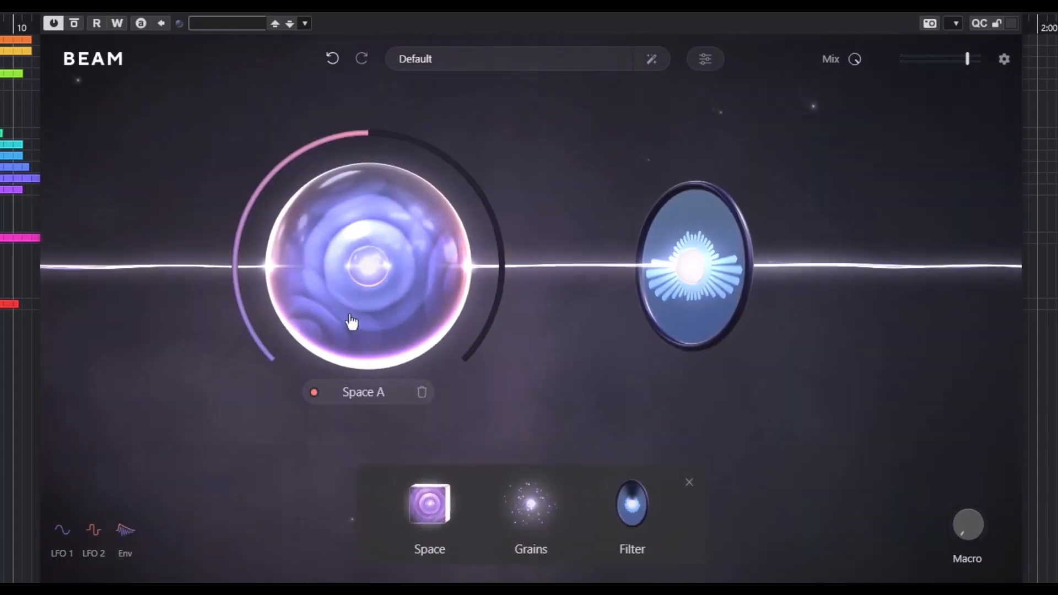
Step: Assign LFO 1 to Space A's Predelay and raise the Predelay from its minimum
click(63, 533)
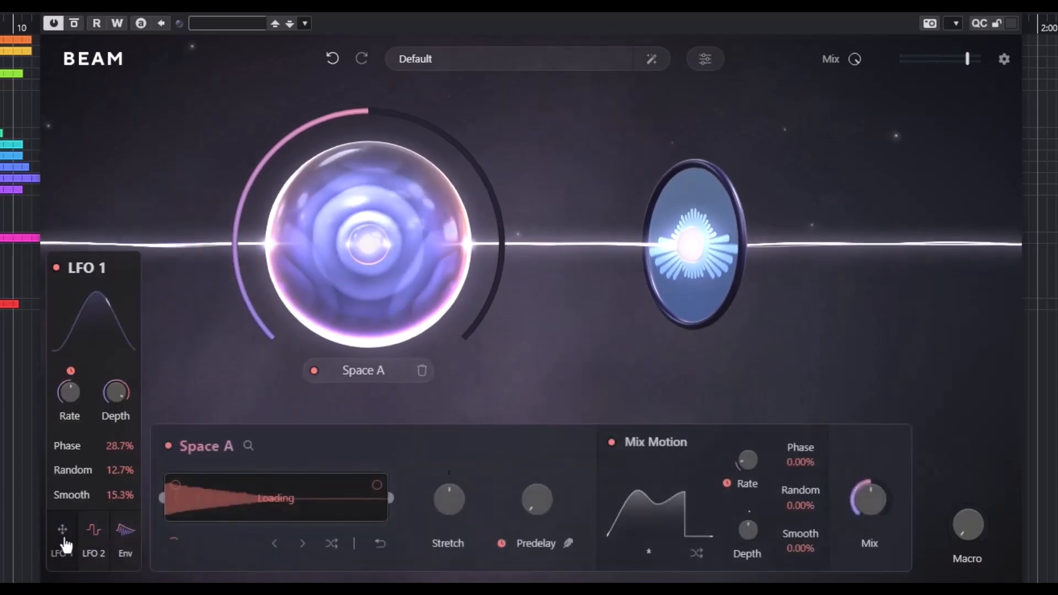
drag(64, 536, 551, 449)
drag(514, 481, 527, 452)
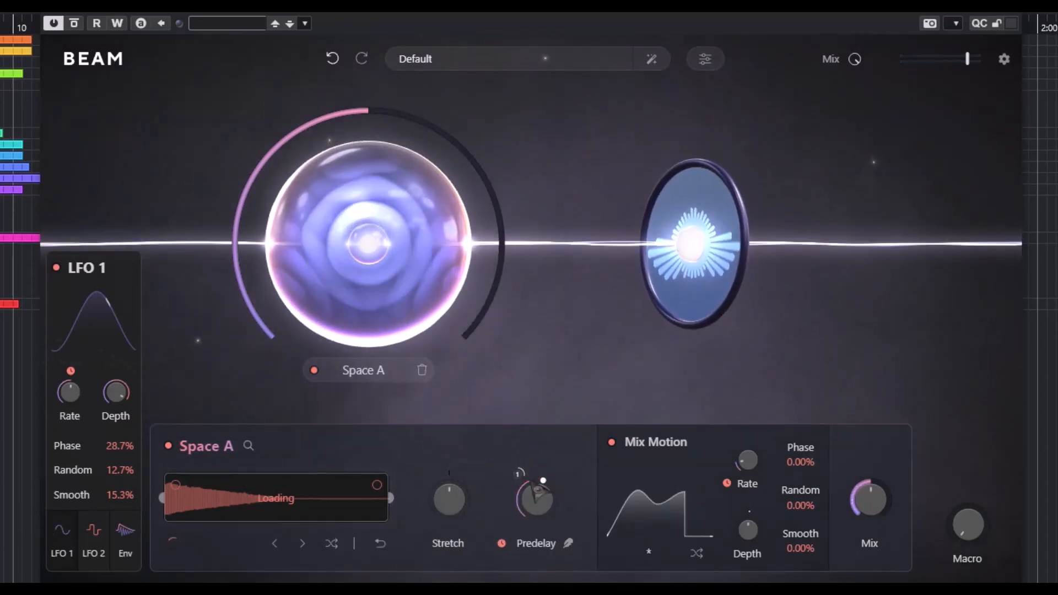
drag(536, 499, 583, 510)
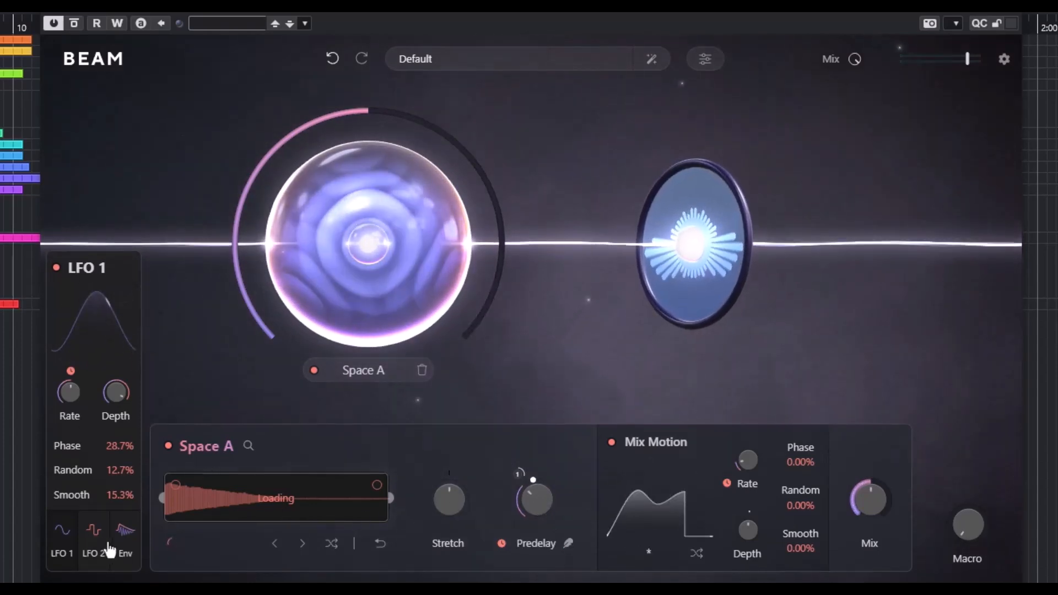
Step: Add a second Filter node between Space A and Filter A, and open the envelope modulator's settings
click(863, 369)
click(545, 530)
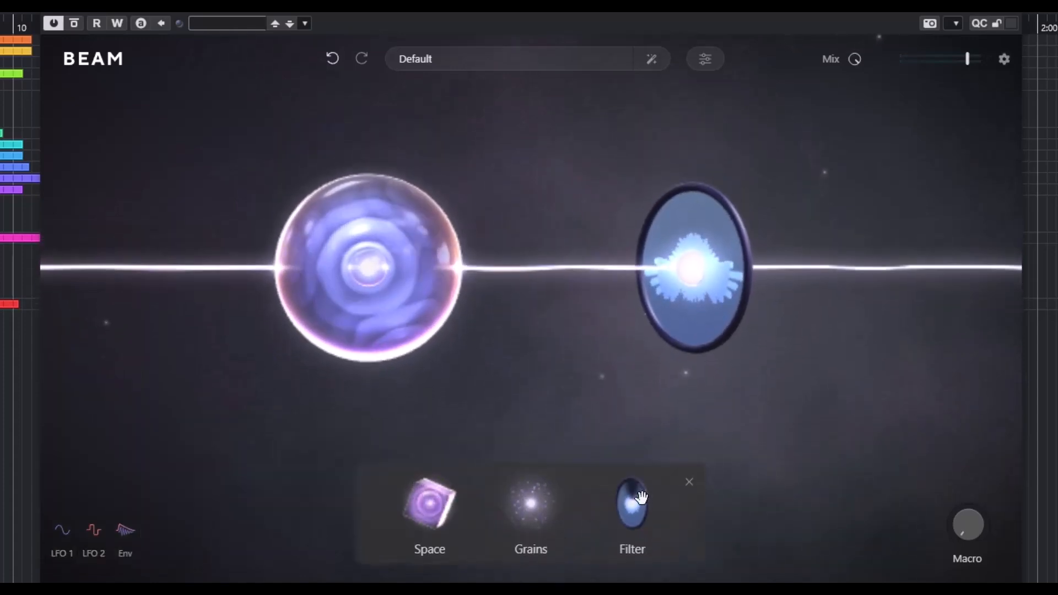
drag(630, 500, 576, 285)
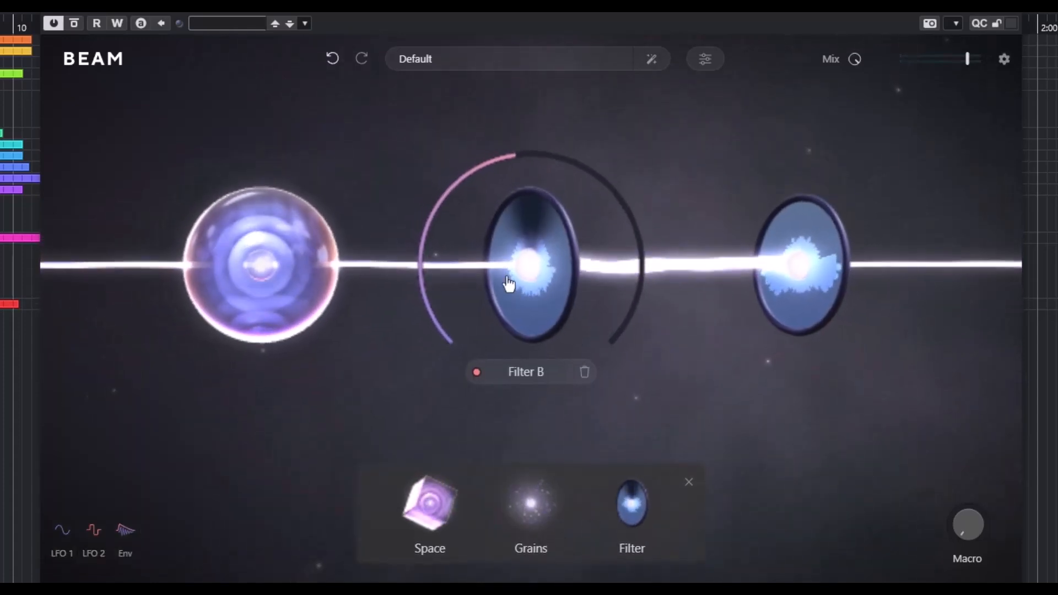
click(127, 543)
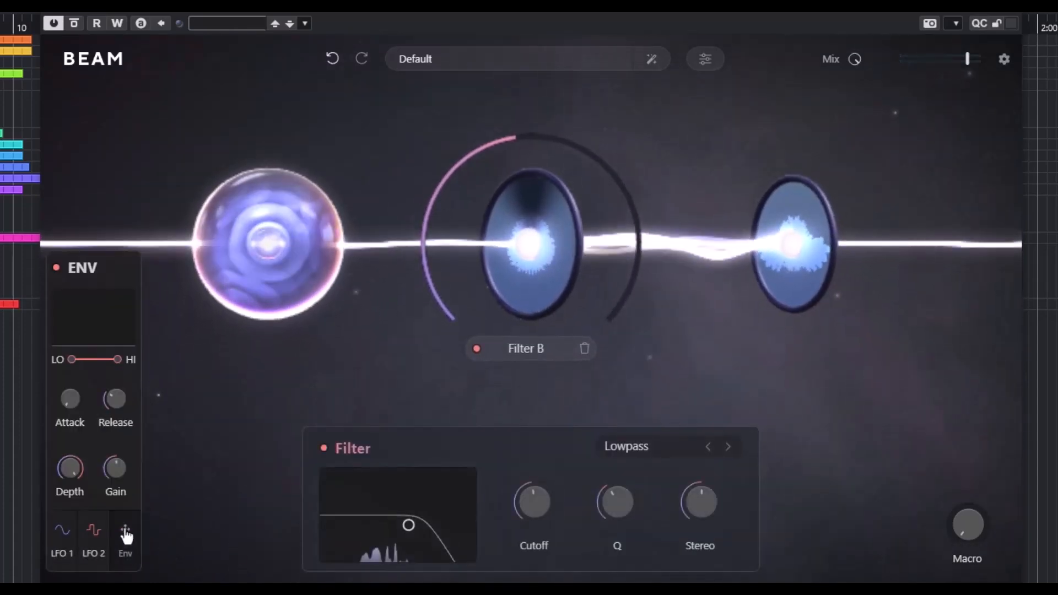
Step: Try to assign the envelope to Filter B's Cutoff, and assign the Macro to its Stereo, Q and Cutoff
drag(126, 532, 547, 508)
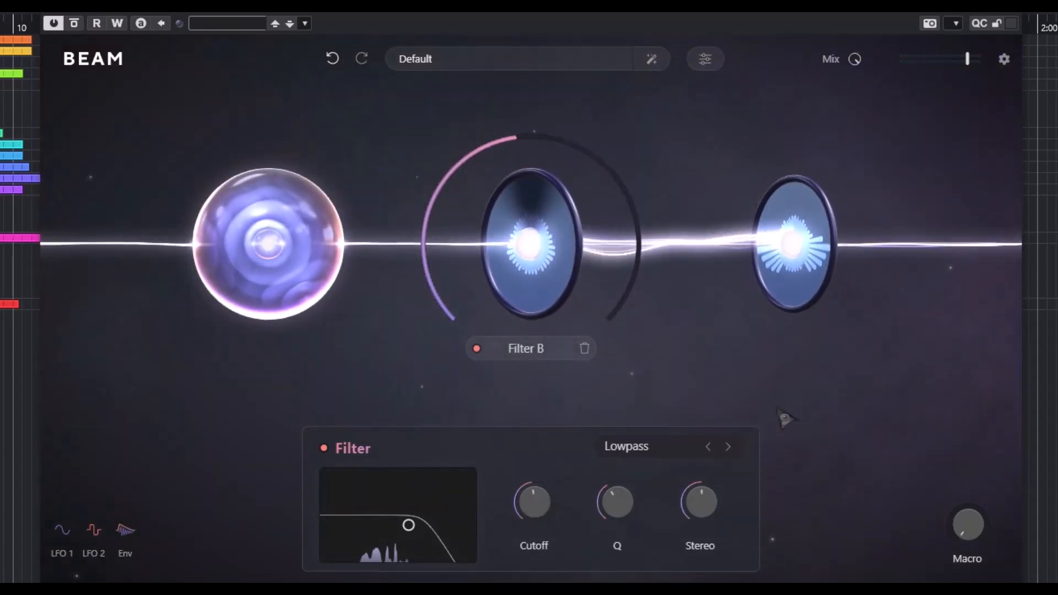
mouse_move(976, 529)
mouse_down()
mouse_move(977, 464)
mouse_move(978, 543)
mouse_up()
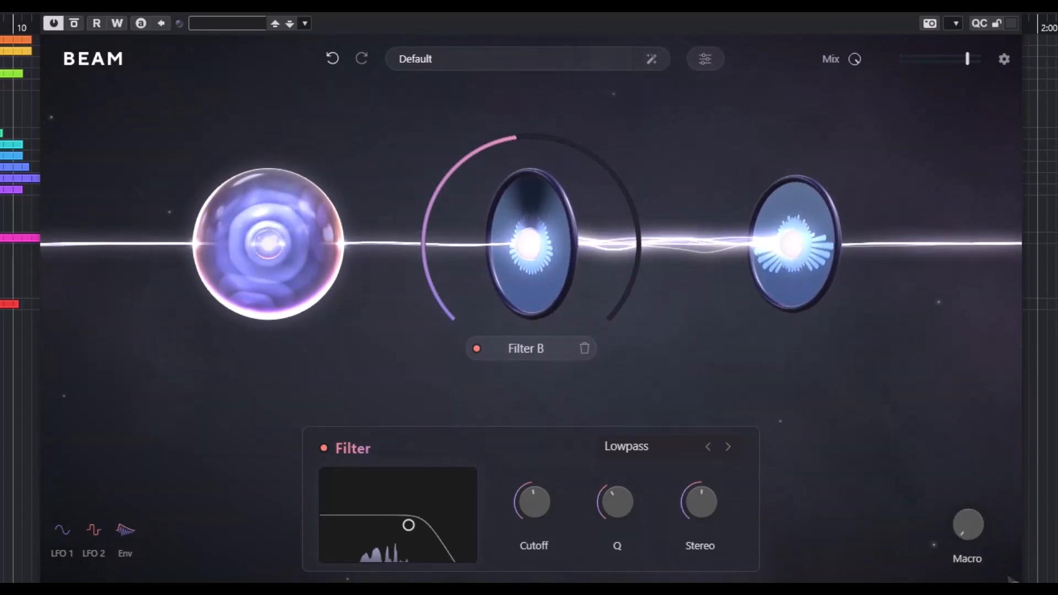
drag(994, 563, 711, 518)
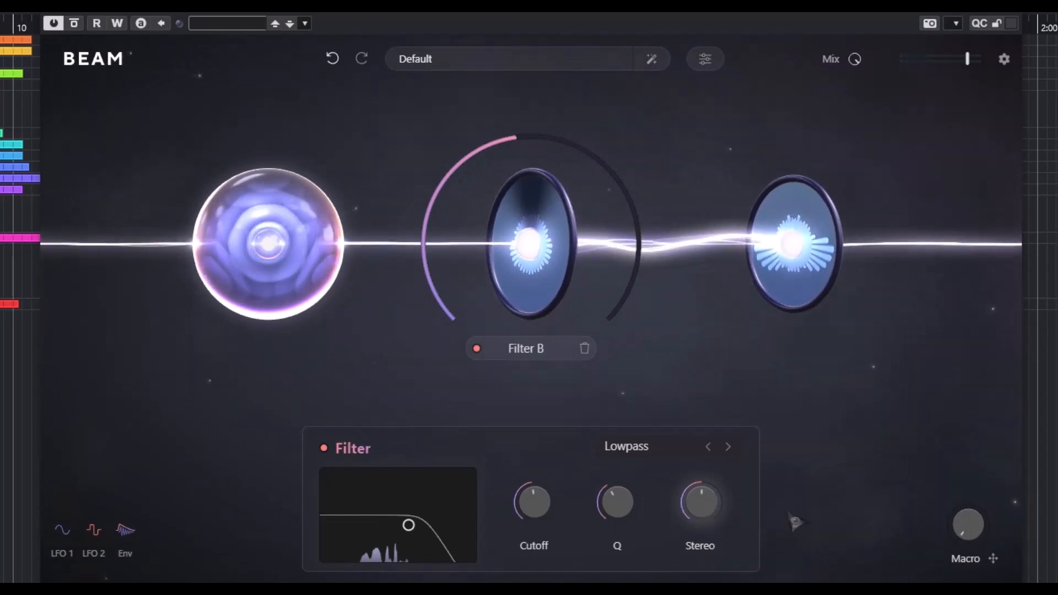
drag(889, 475, 619, 518)
drag(994, 565, 533, 510)
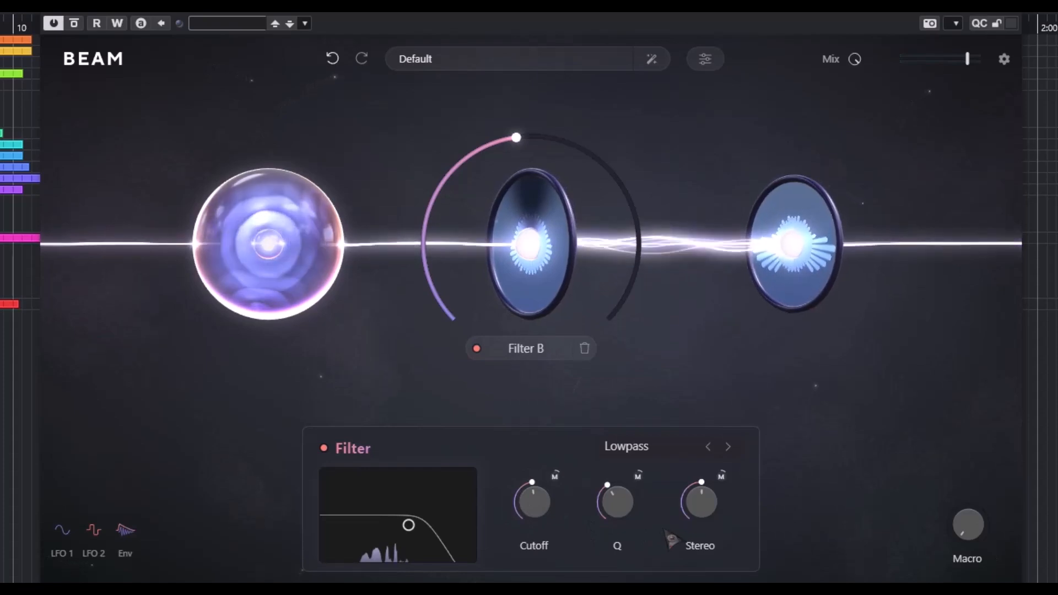
Step: Lower Filter B's Stereo and Cutoff, raise its Q, and sweep the Macro up and back down
drag(705, 529, 673, 531)
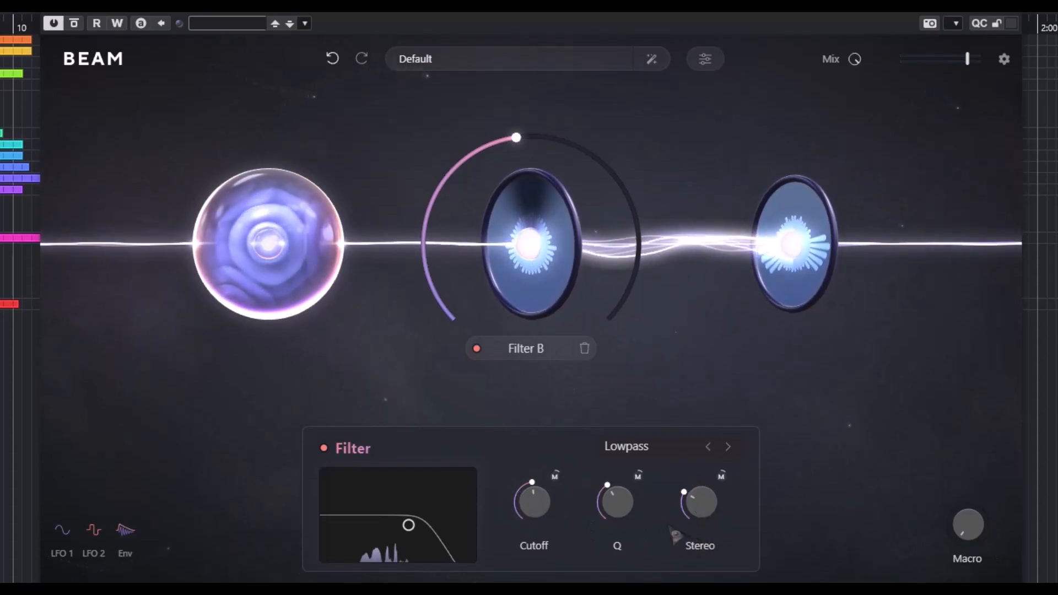
drag(615, 501, 617, 491)
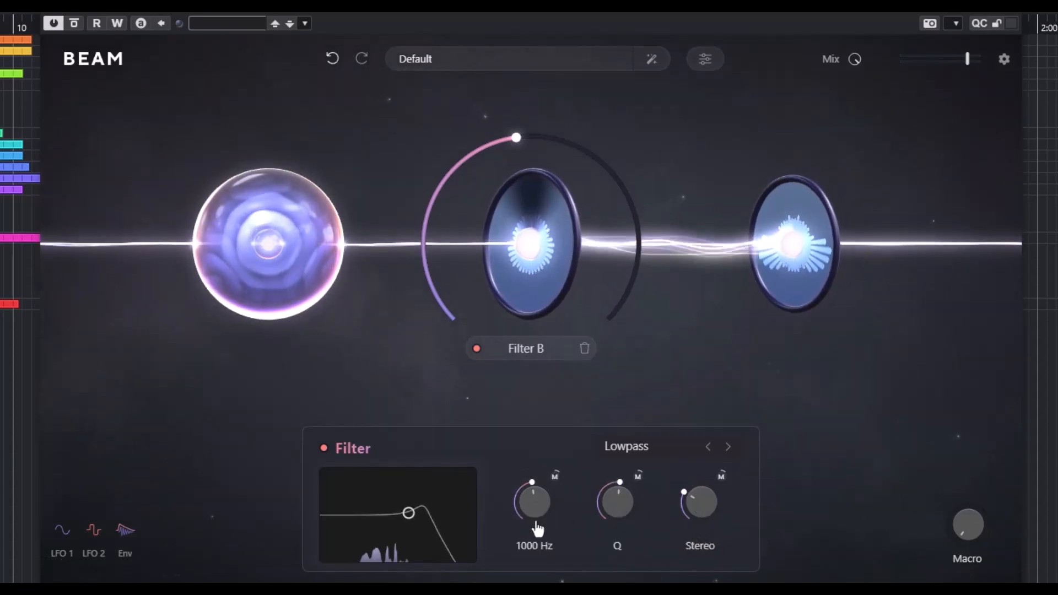
drag(534, 500, 538, 534)
drag(976, 538, 995, 387)
drag(987, 438, 962, 534)
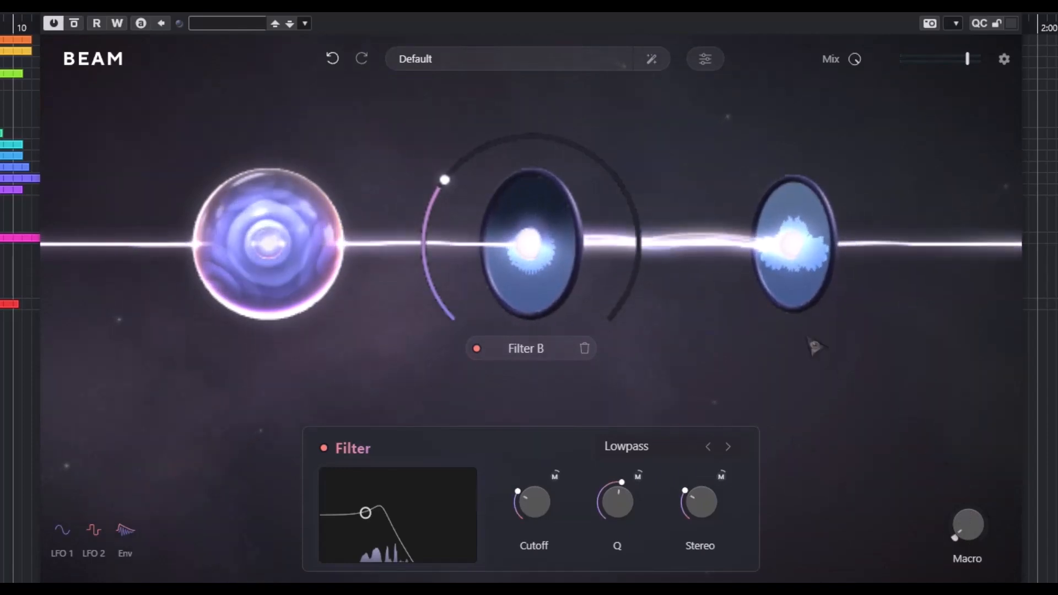
Step: Assign the Macro to Space A's Mix and adjust the Macro to test the modulation
click(238, 266)
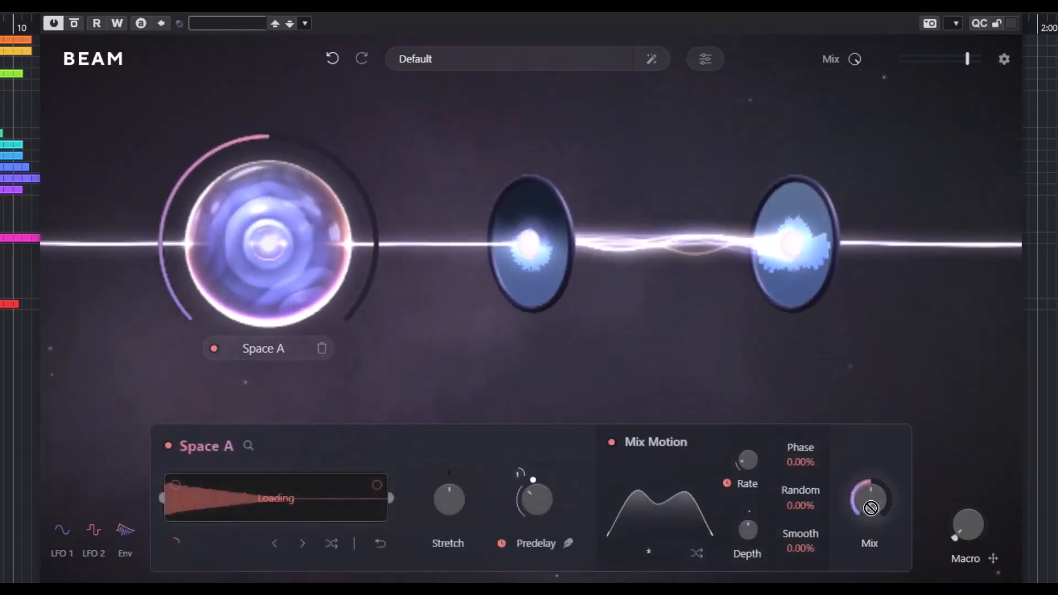
drag(879, 518, 879, 518)
drag(966, 521, 970, 490)
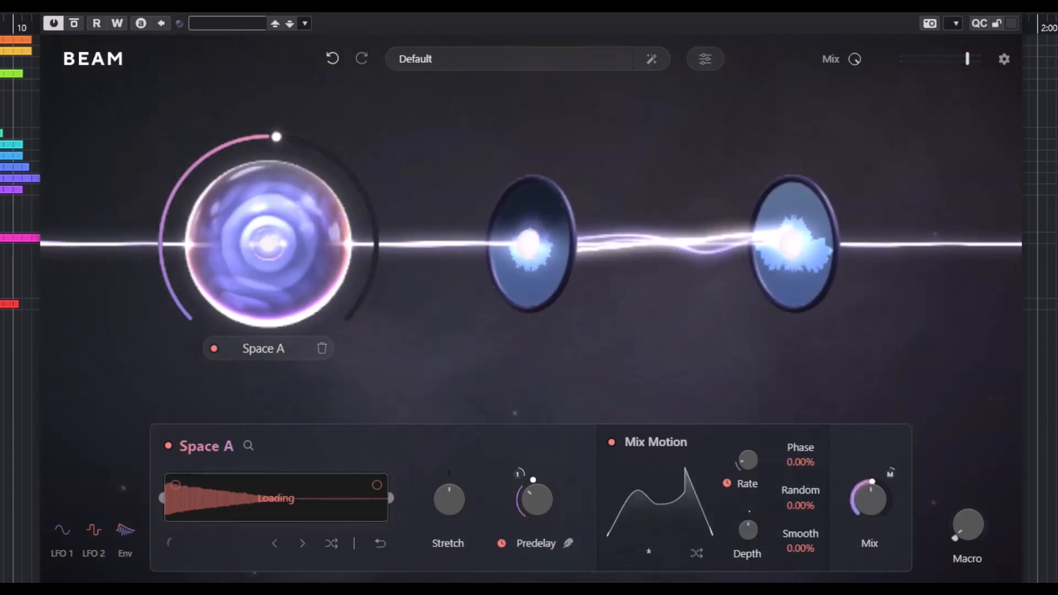
Step: Load the Big Vox preset from the Vocal Expanders category and toggle the plug-in's bypass
click(413, 61)
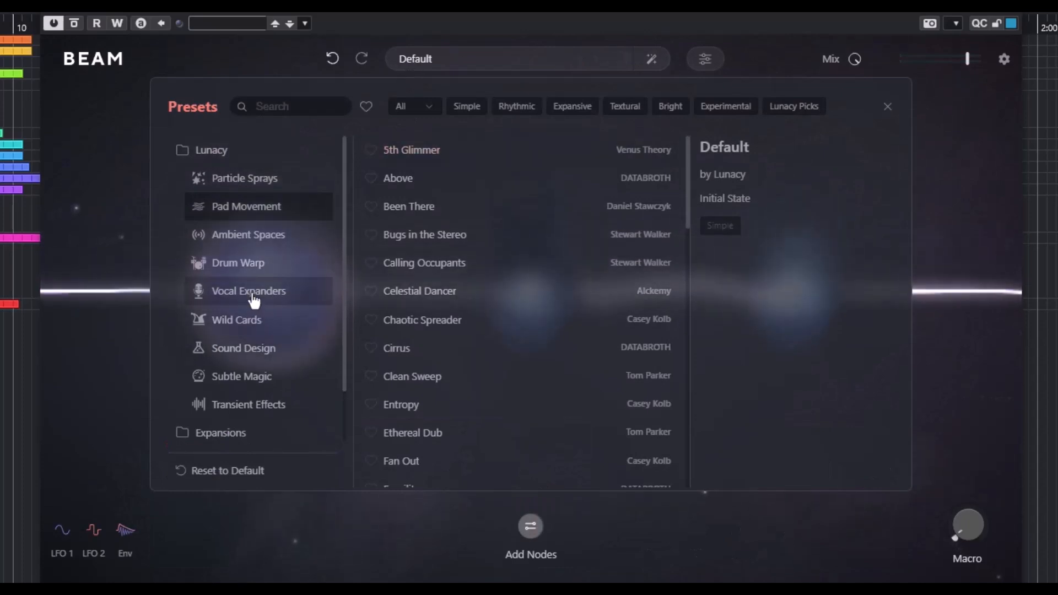
click(254, 301)
click(453, 155)
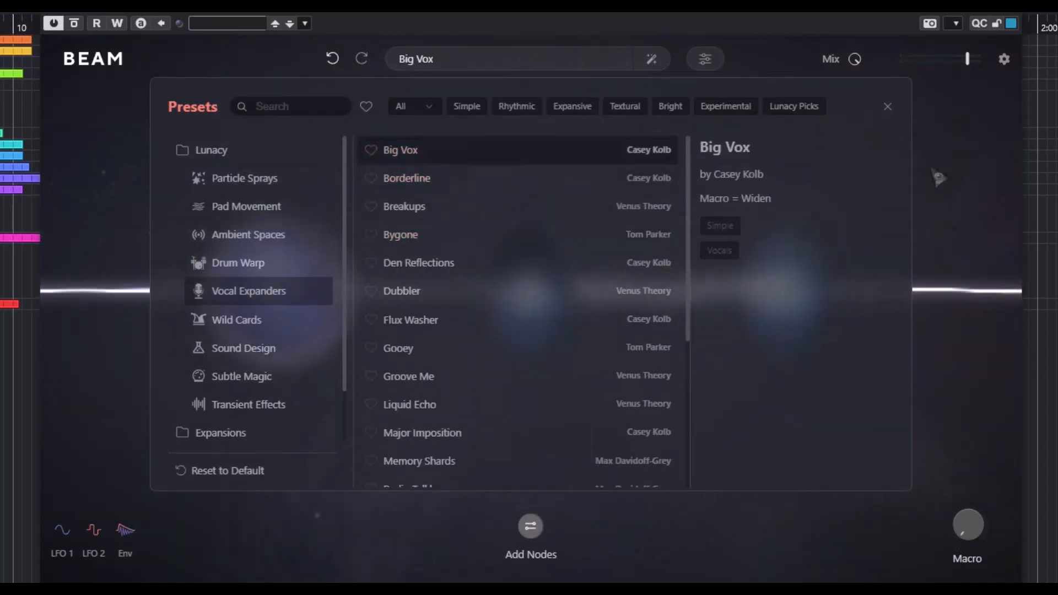
click(953, 163)
click(74, 24)
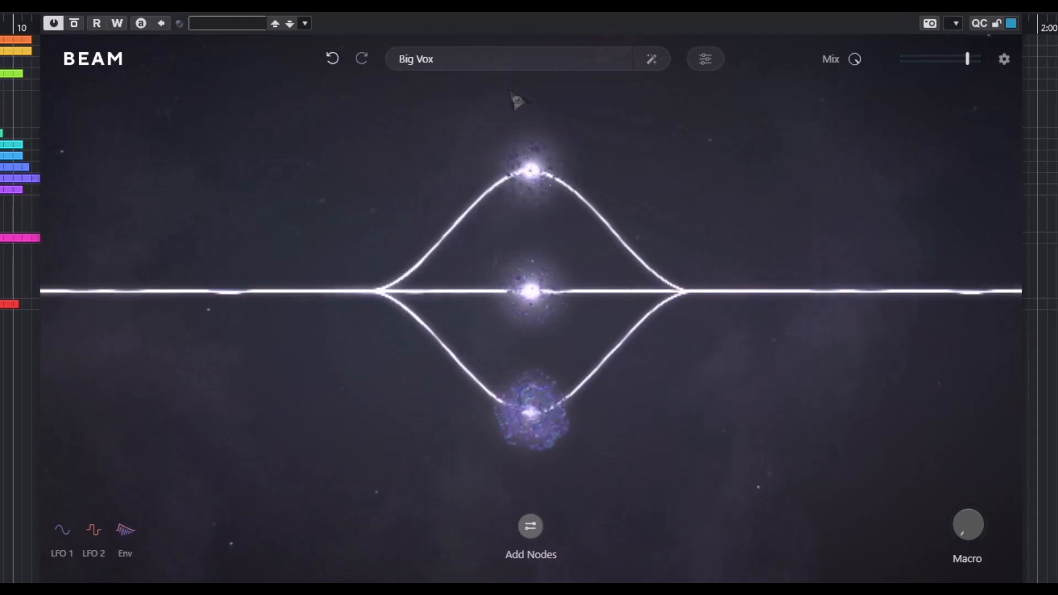
Step: Audition the Vocal Expanders presets one after another, from Borderline through Liquid Echo
mouse_move(612, 67)
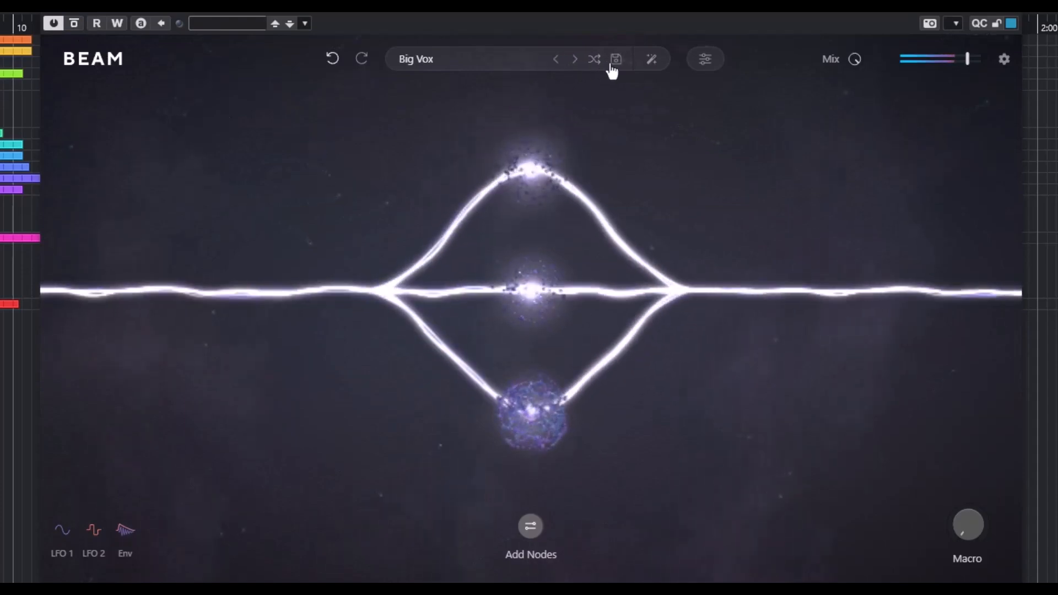
click(575, 60)
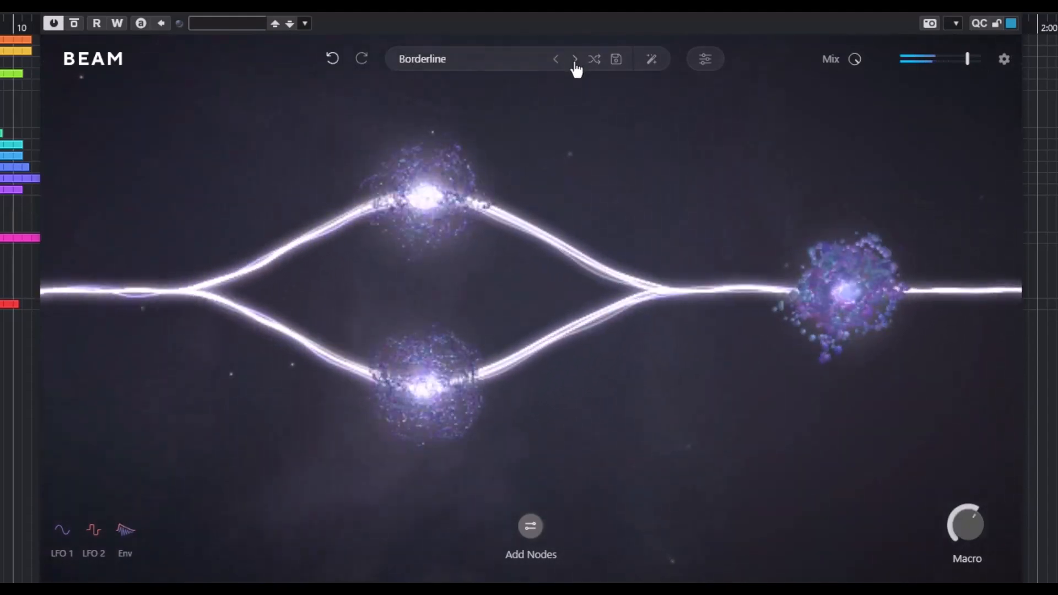
click(575, 61)
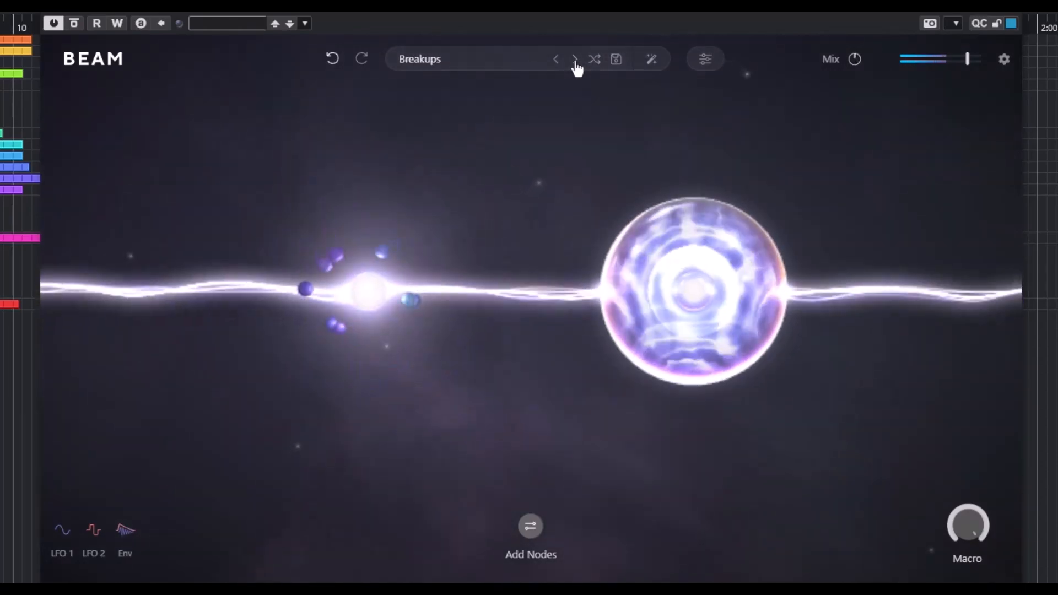
click(575, 60)
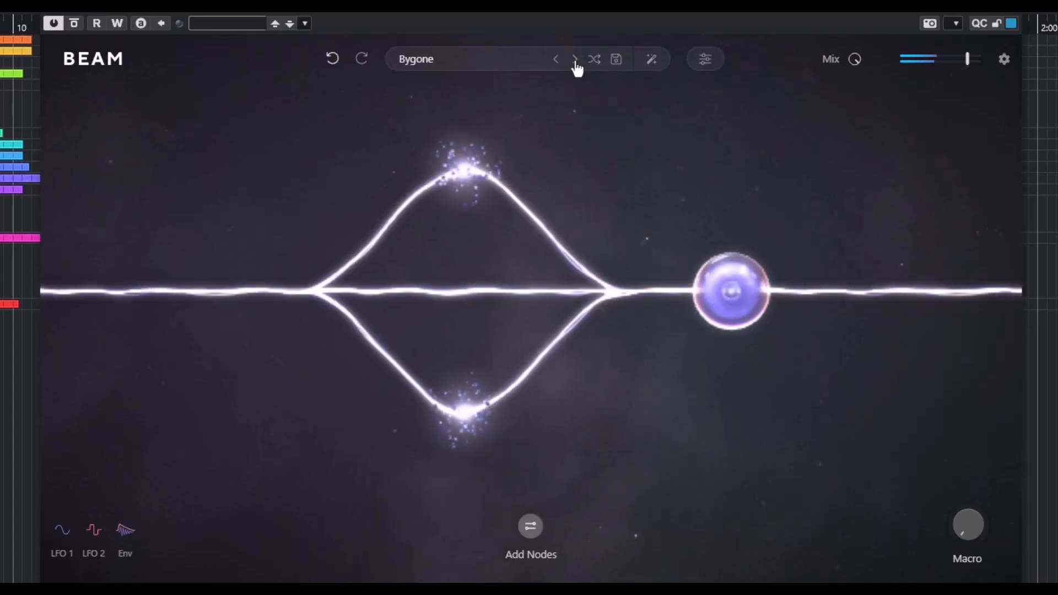
click(575, 60)
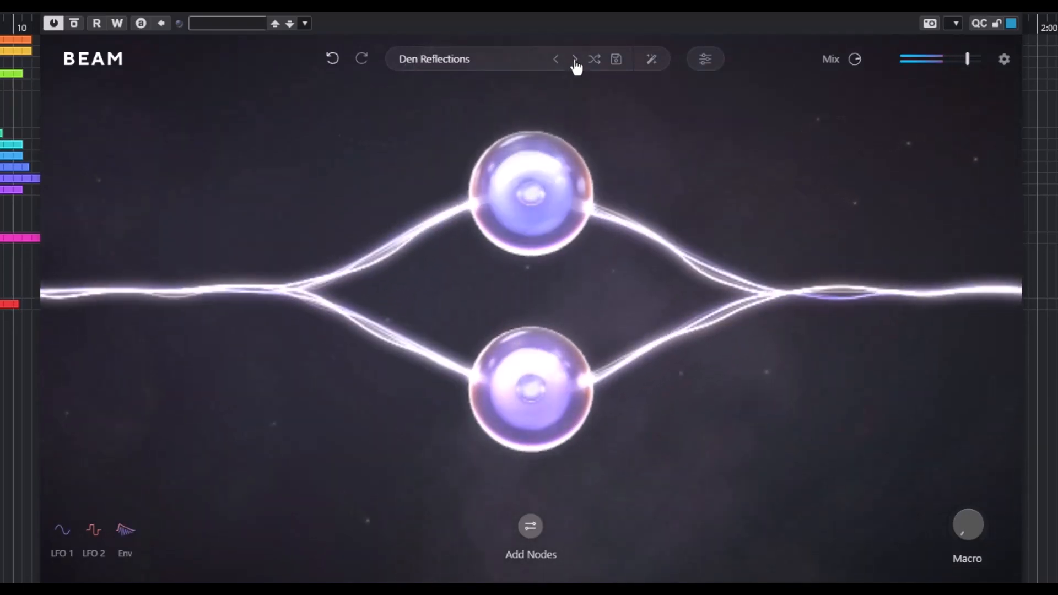
click(575, 61)
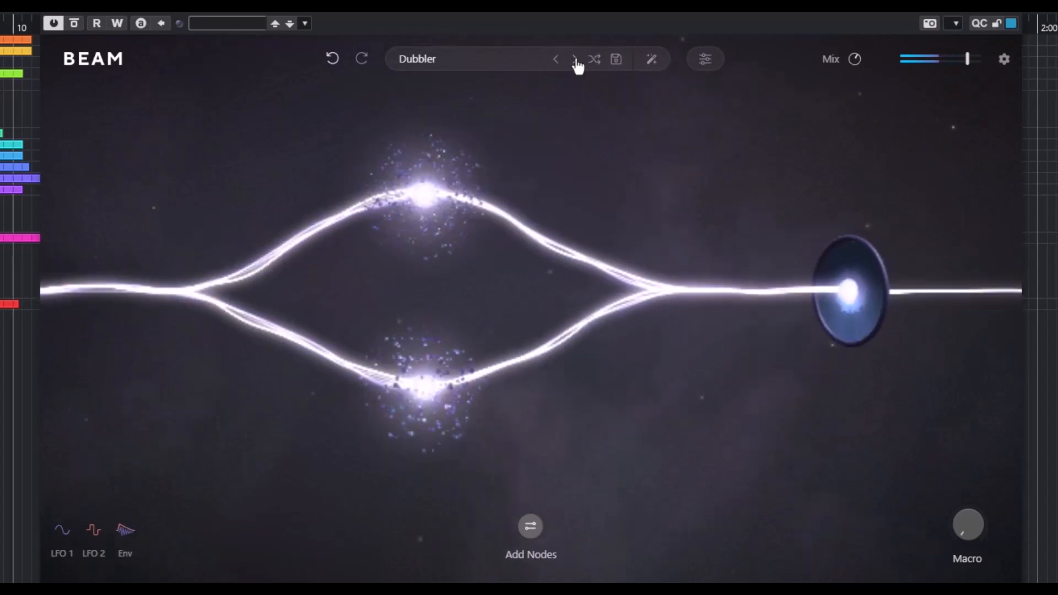
click(575, 60)
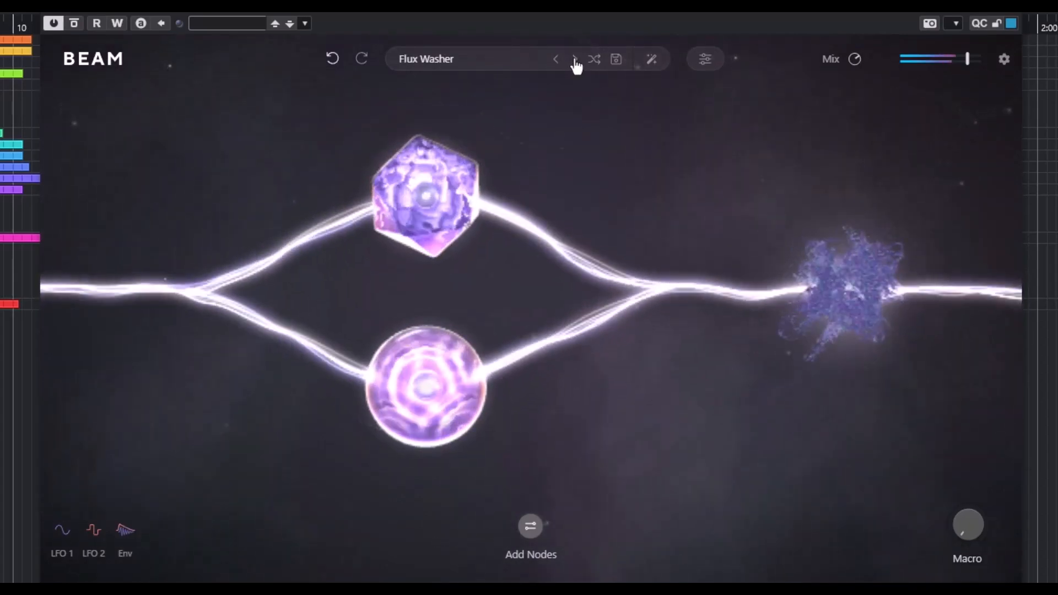
click(575, 59)
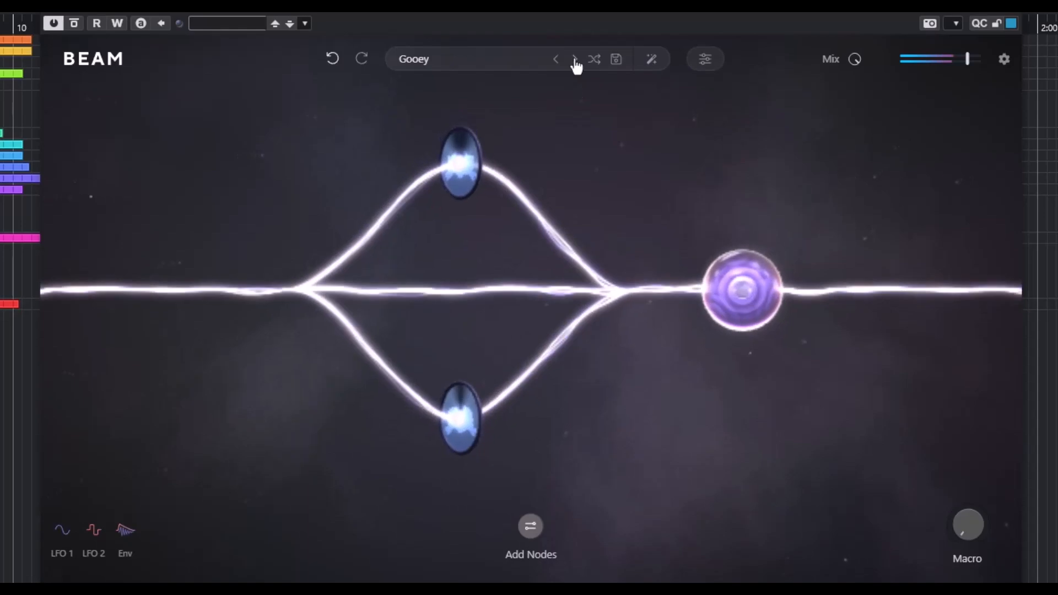
click(575, 60)
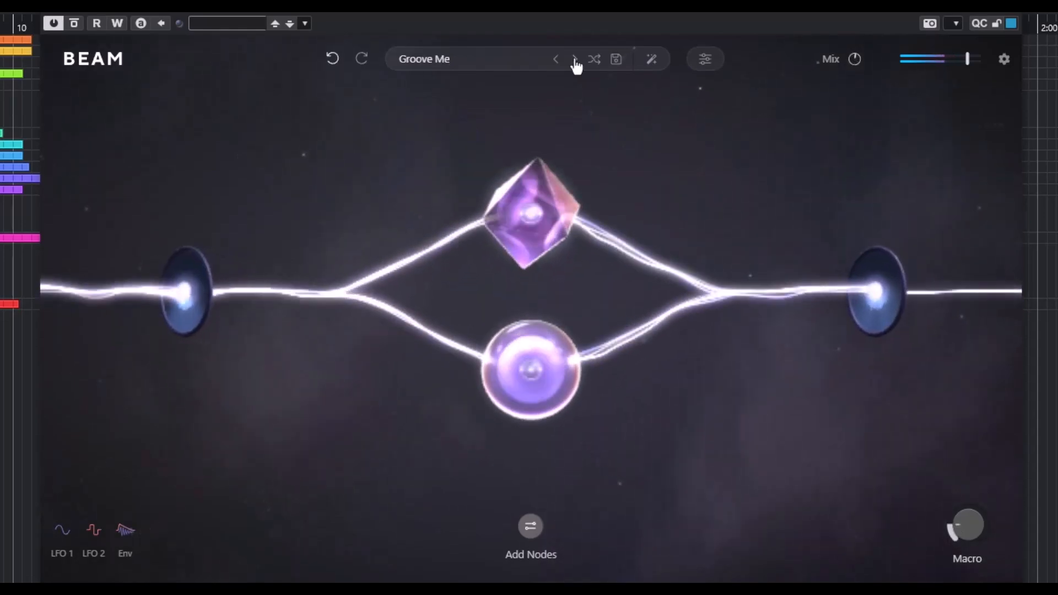
click(575, 59)
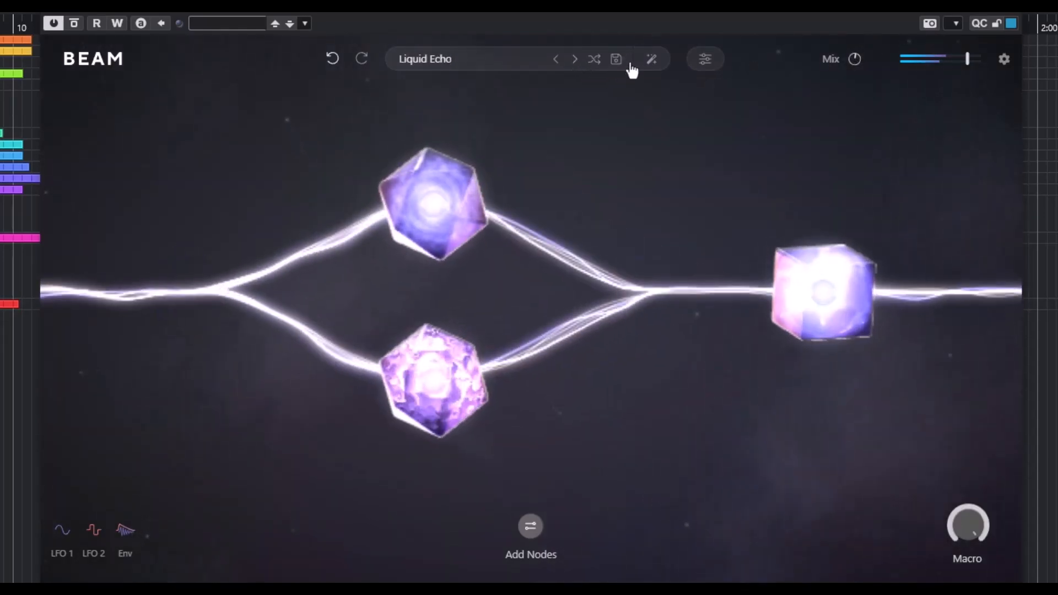
Step: Generate three random presets in a row to try different node layouts
click(653, 61)
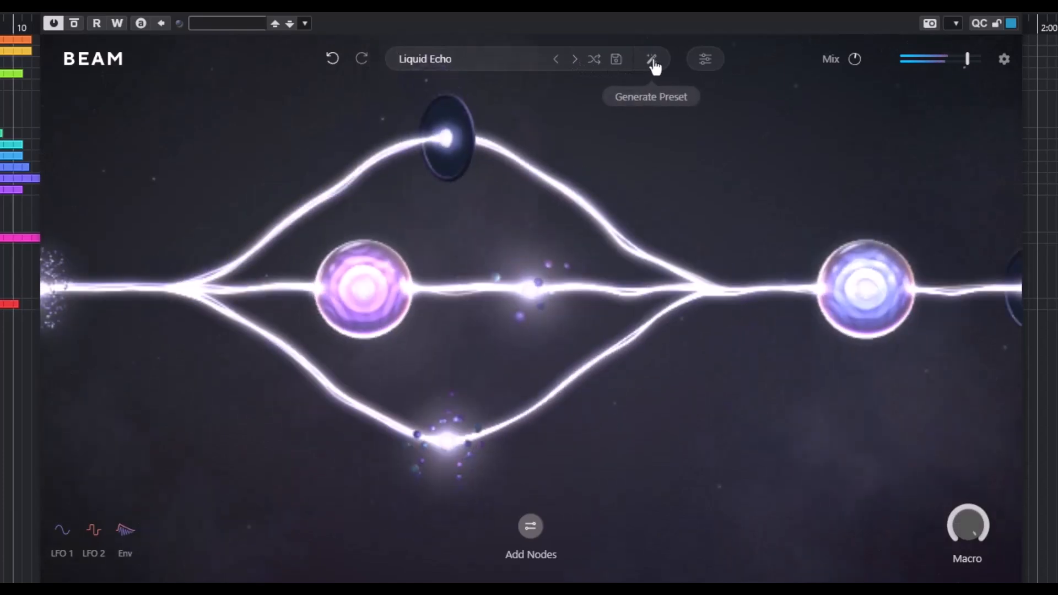
click(654, 62)
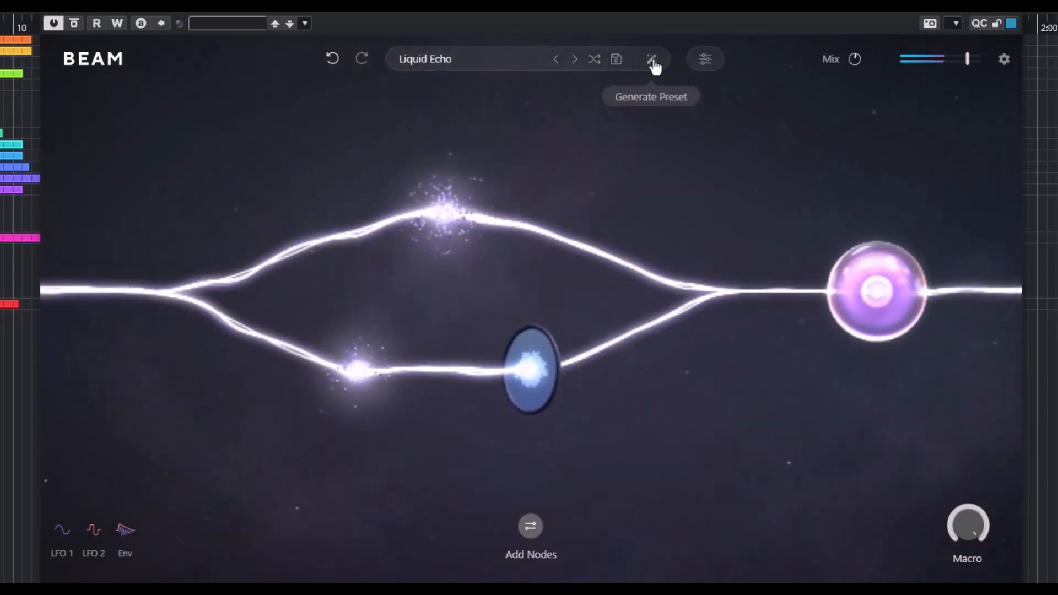
click(653, 62)
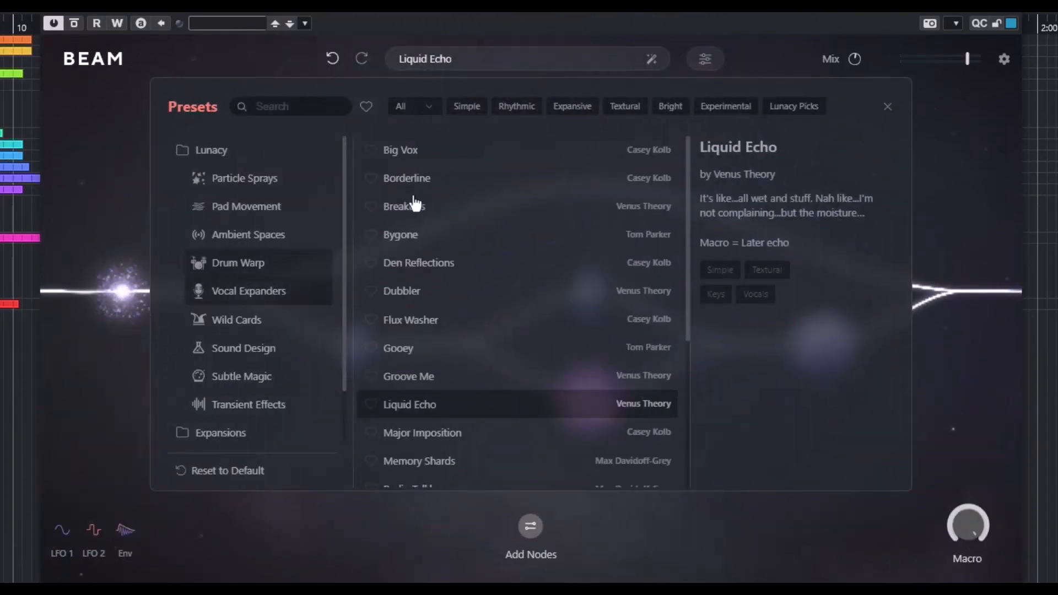
Step: Load the Carbon Groover preset from the Drum Warp category and turn off the plug-in's bypass
click(422, 159)
click(957, 186)
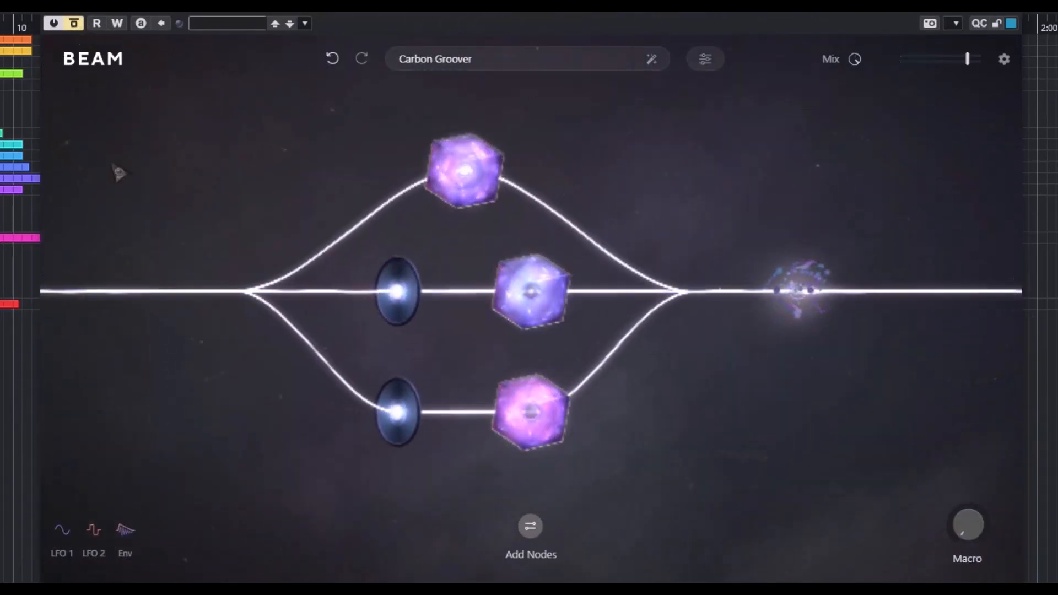
click(80, 27)
Step: Audition the Drum Warp presets one after another, from Clerbing through Introduction
mouse_move(448, 70)
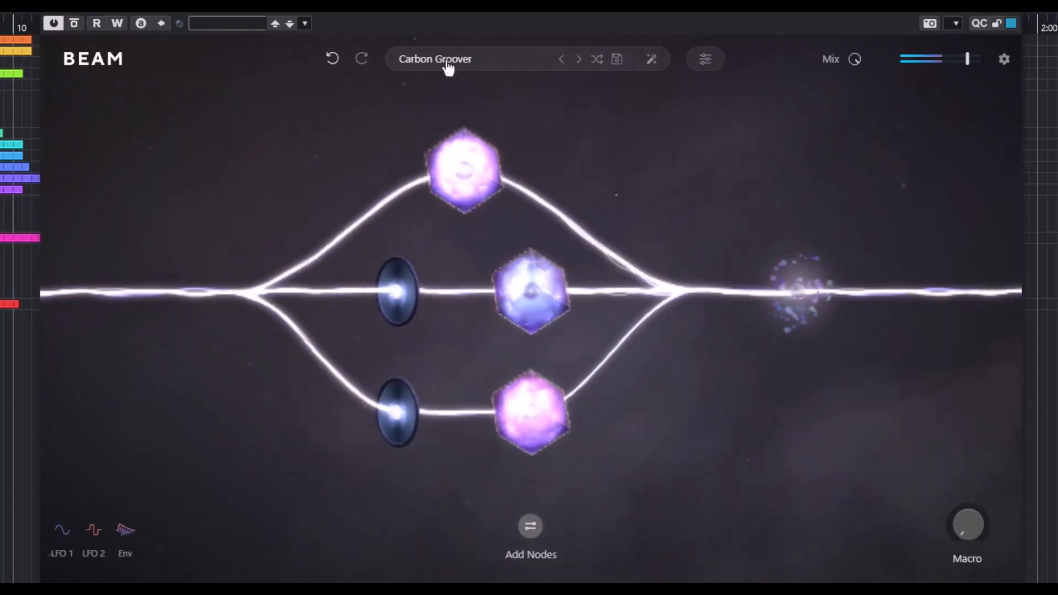
click(576, 61)
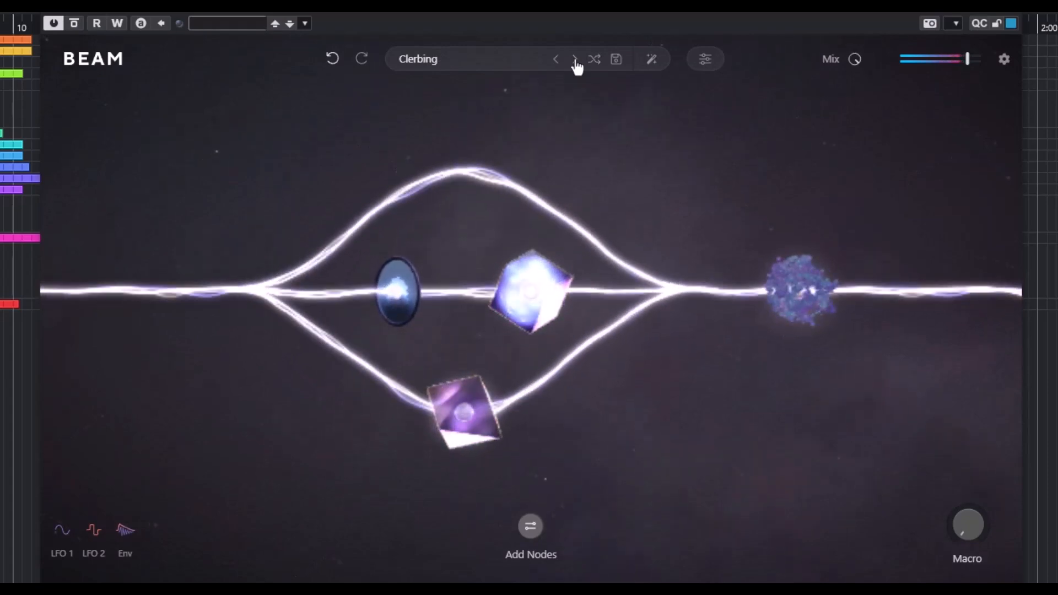
click(576, 61)
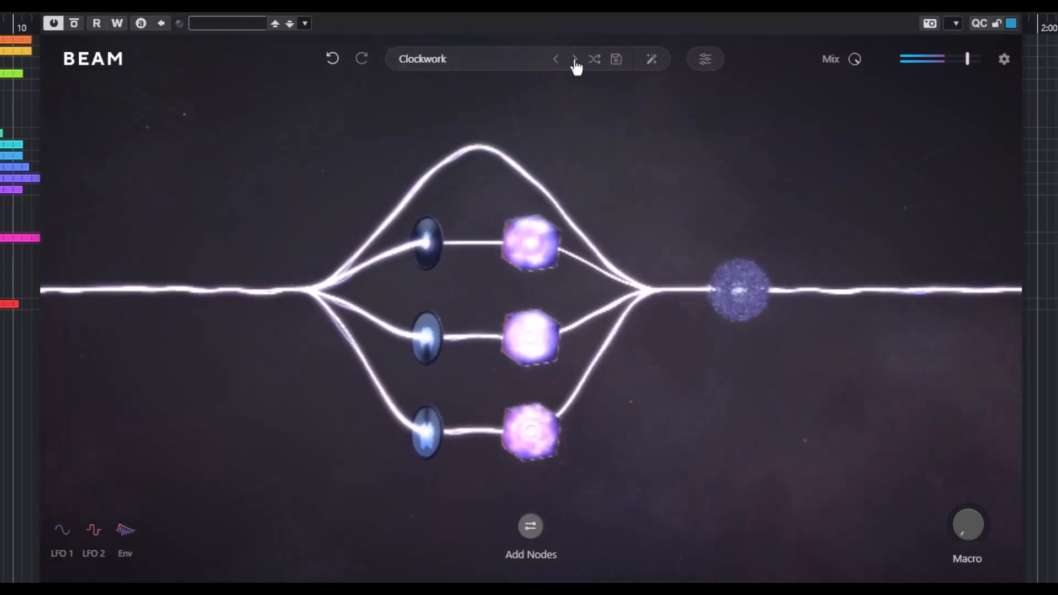
click(575, 61)
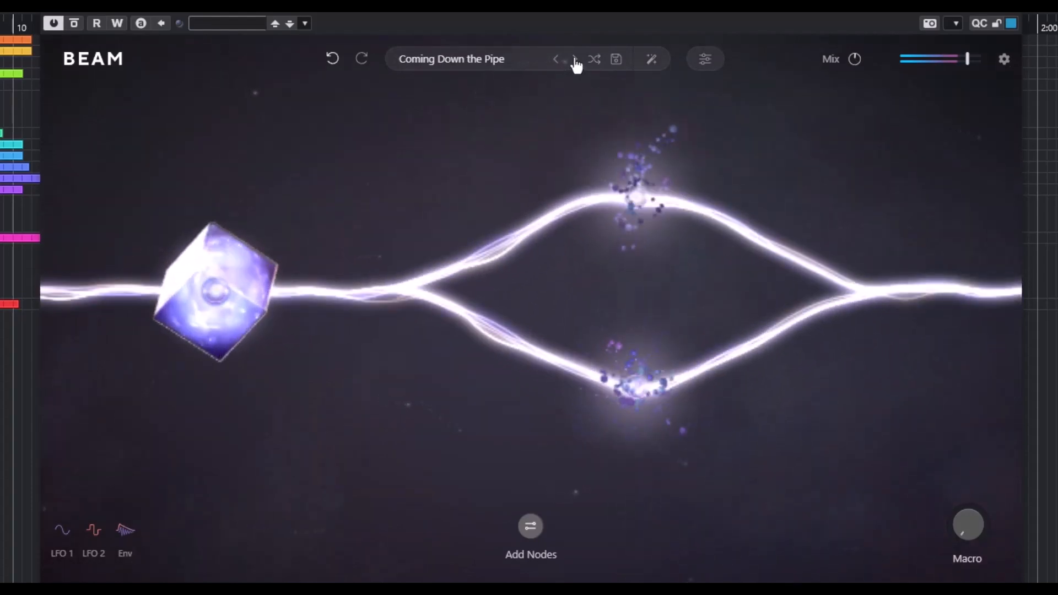
click(576, 60)
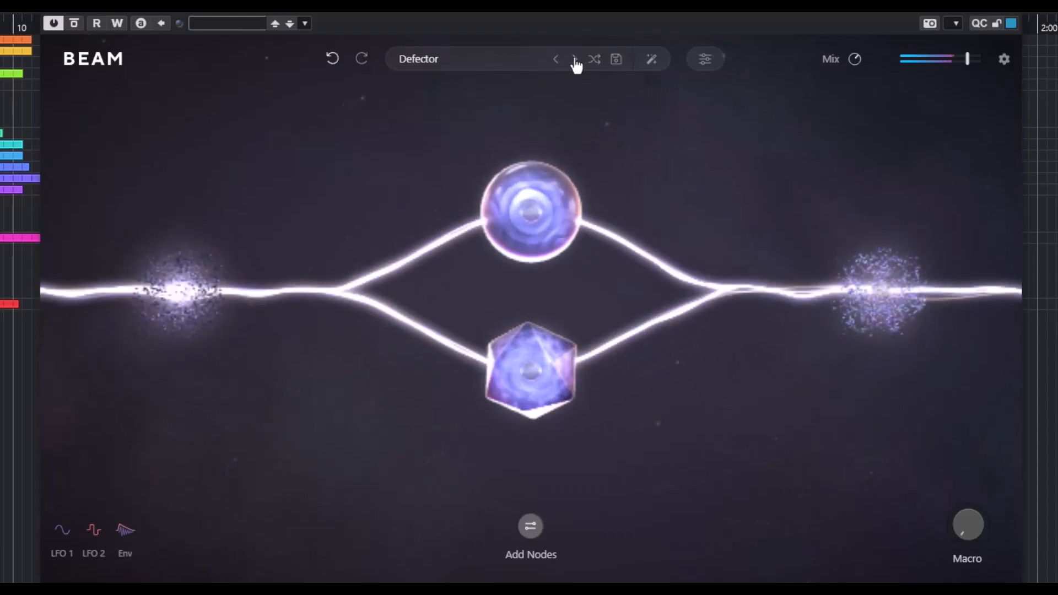
click(576, 60)
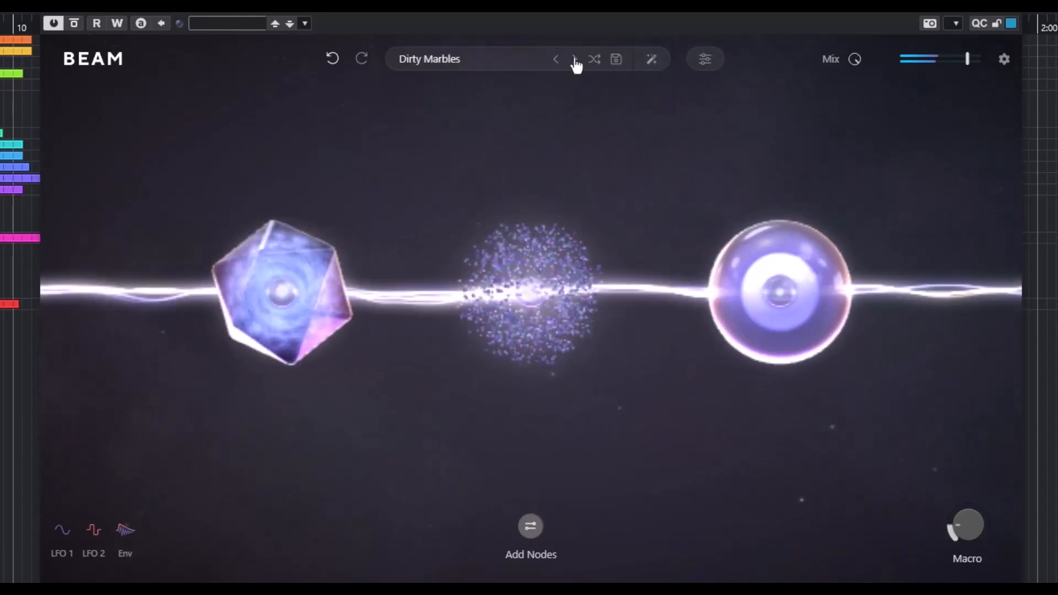
click(576, 60)
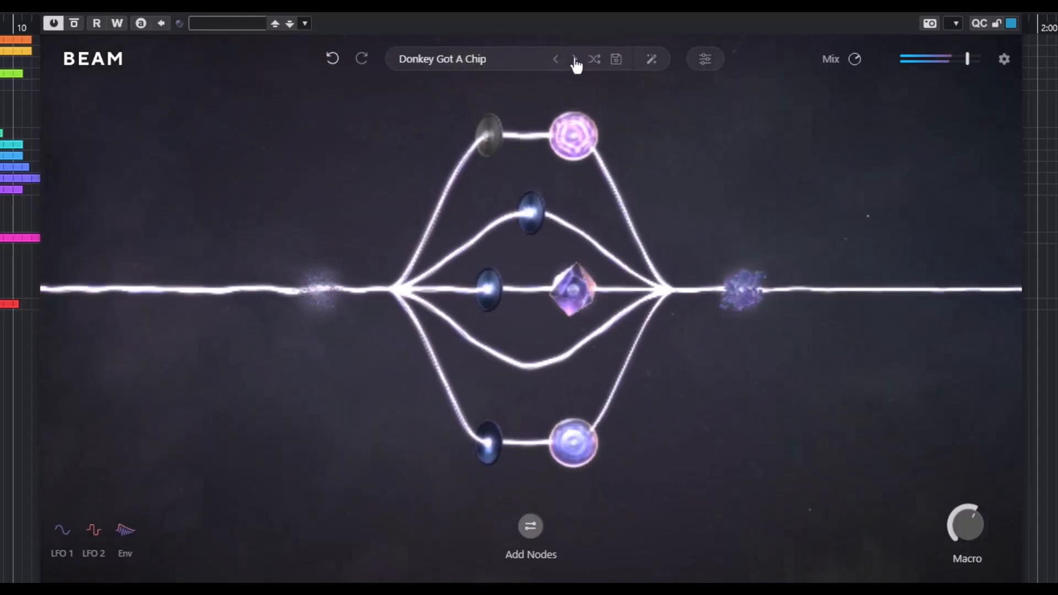
click(575, 61)
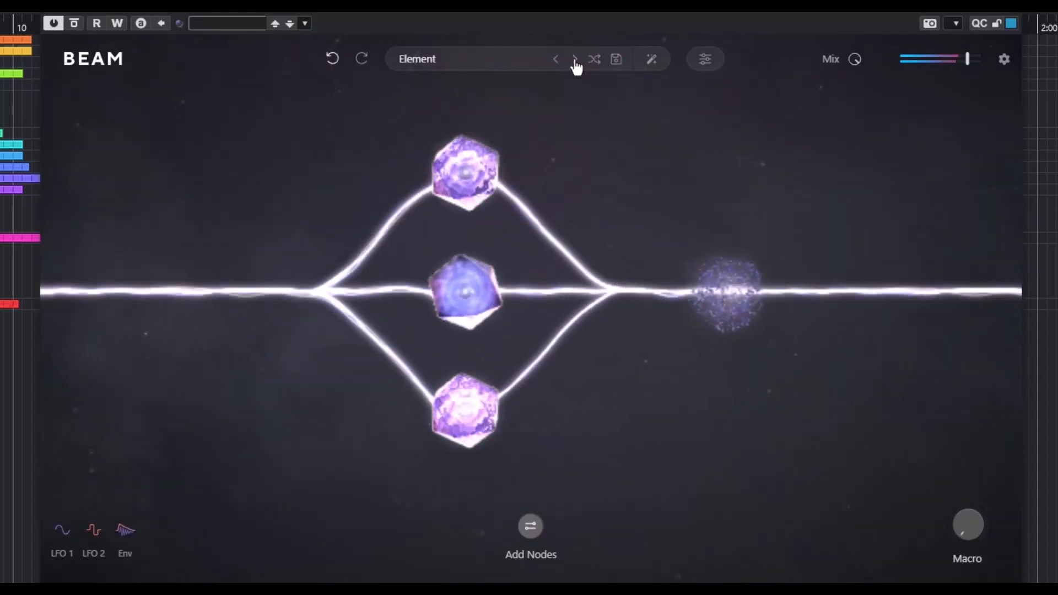
click(575, 61)
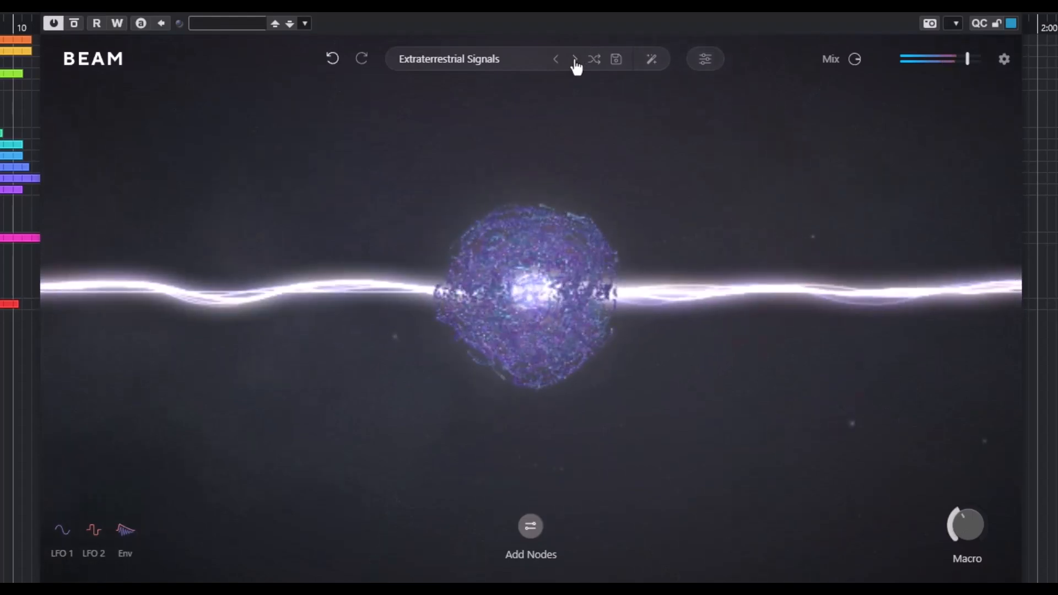
click(575, 60)
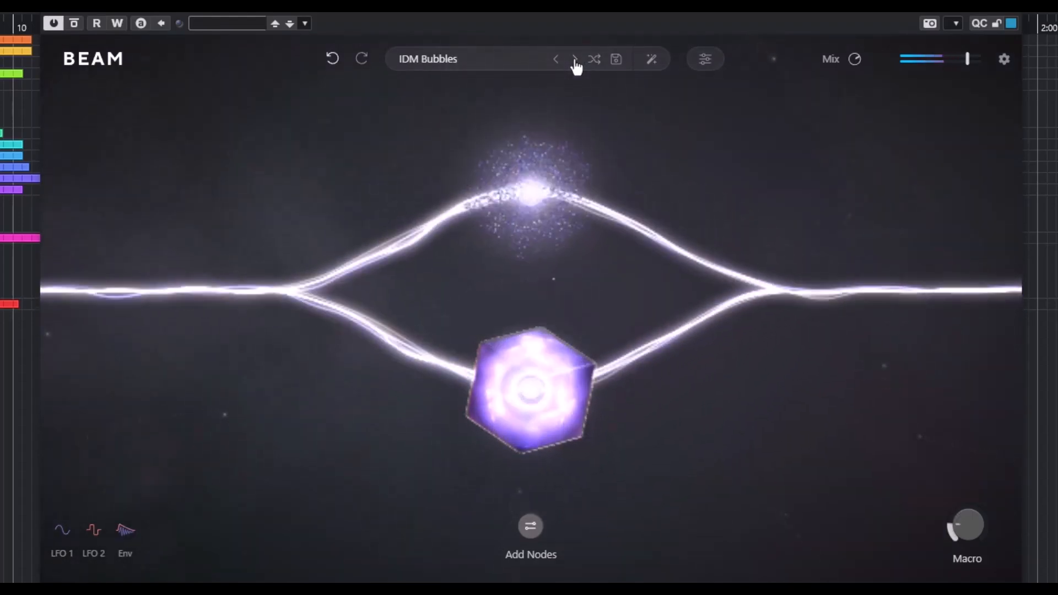
click(575, 61)
click(575, 61)
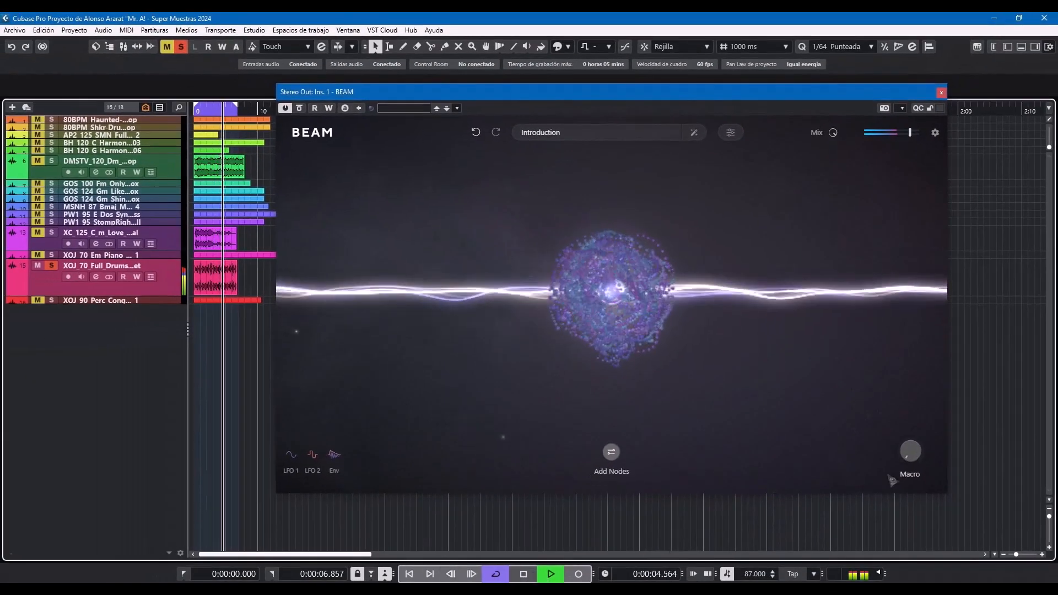
Step: Stop playback and shrink the plug-in window
key(space)
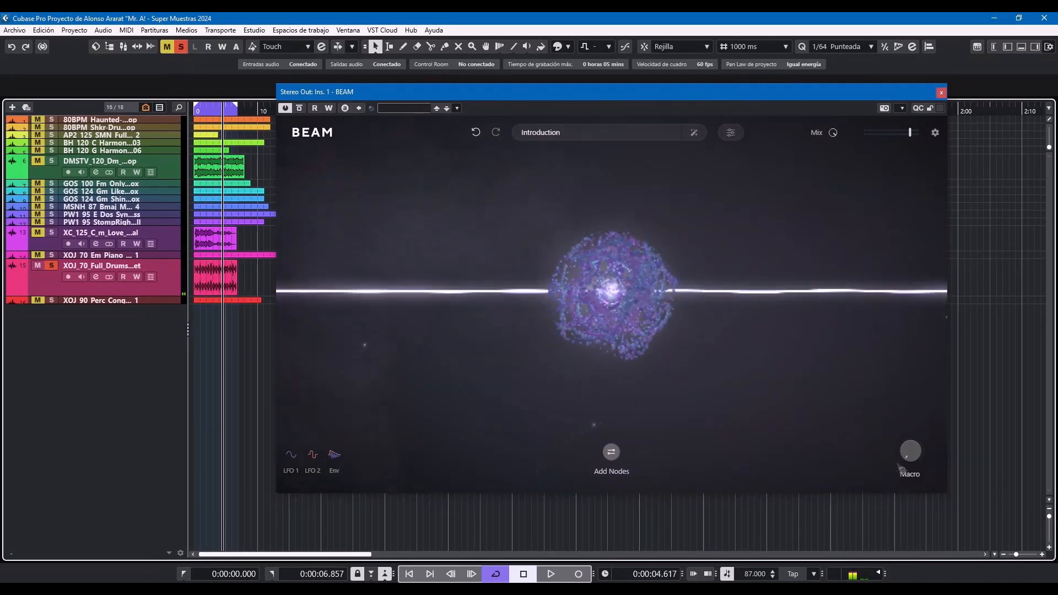
drag(941, 486, 820, 409)
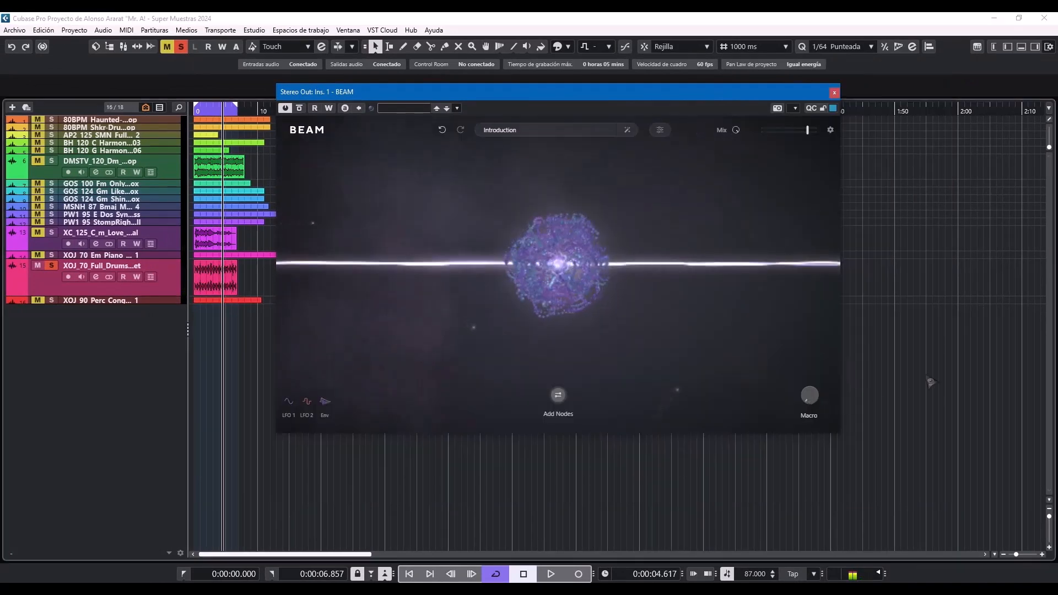